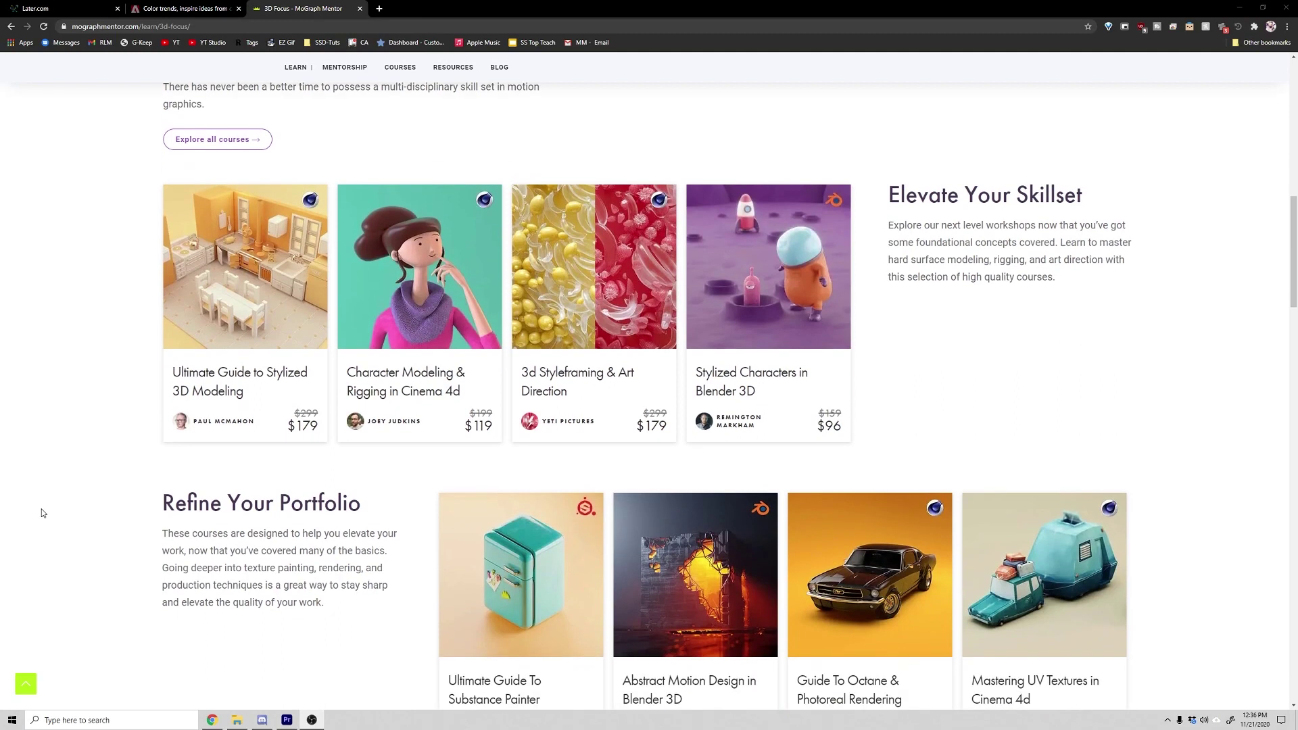
scroll(42, 513, down, 3)
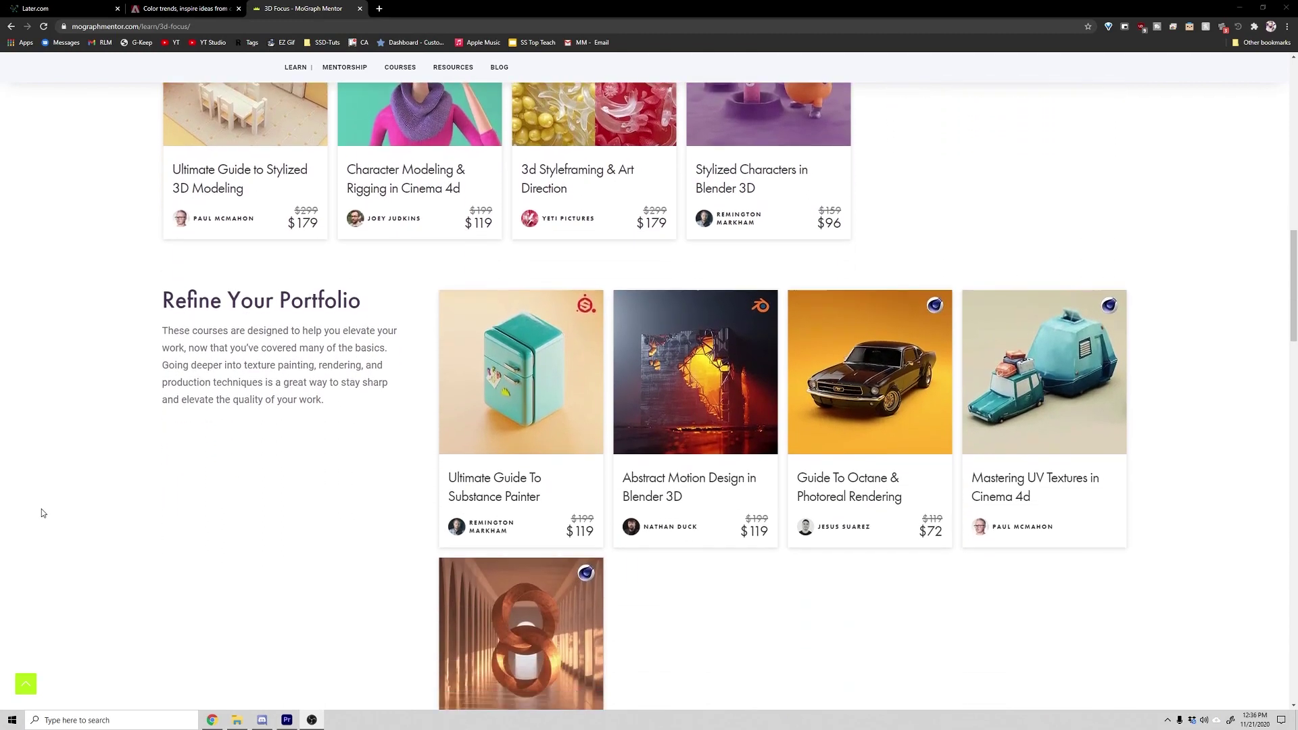
scroll(42, 513, down, 1)
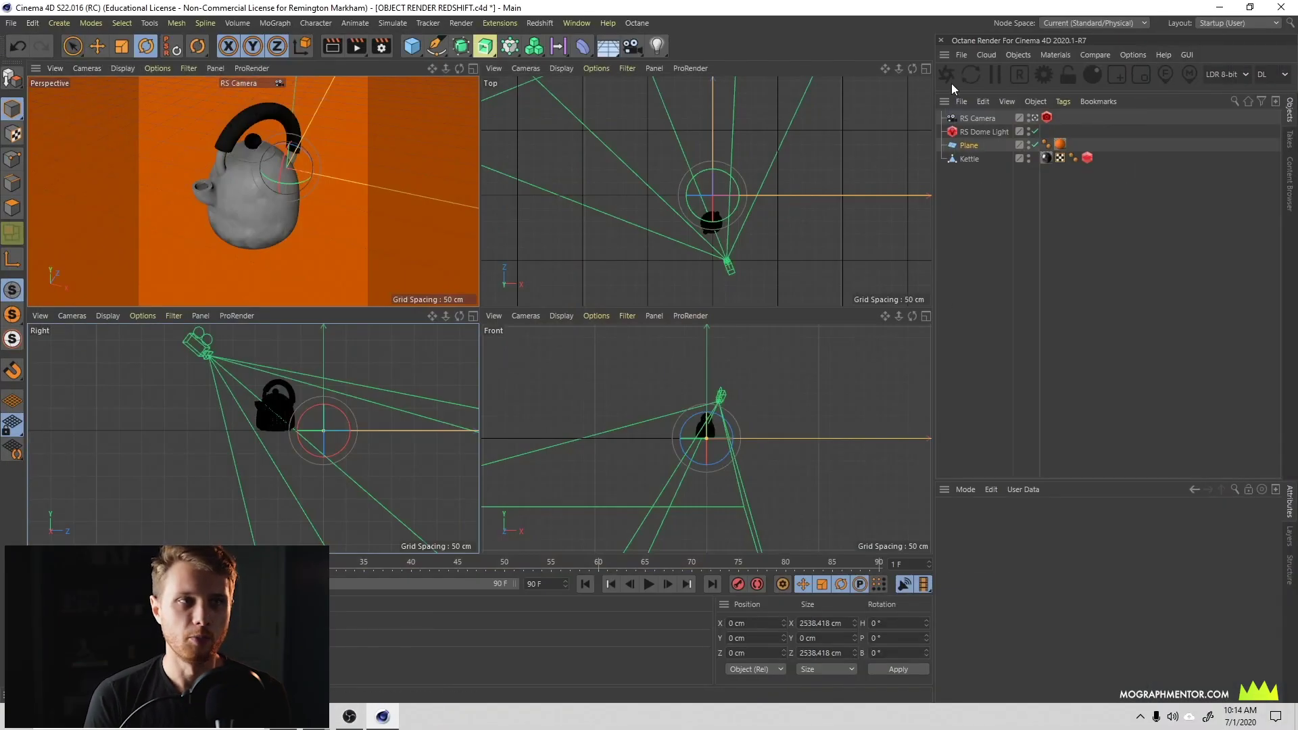
Create a new Redshift material from the Redshift > Materials menu
click(540, 23)
mouse_move(590, 87)
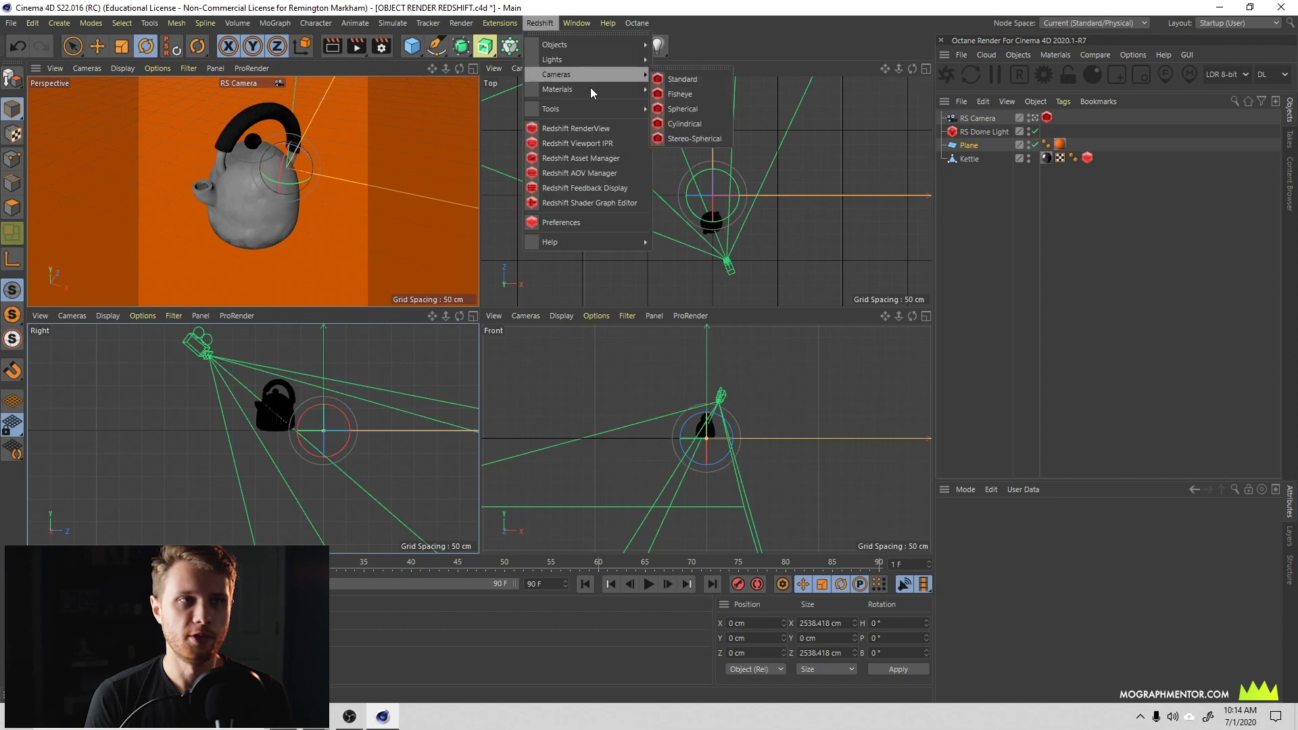
mouse_move(675, 87)
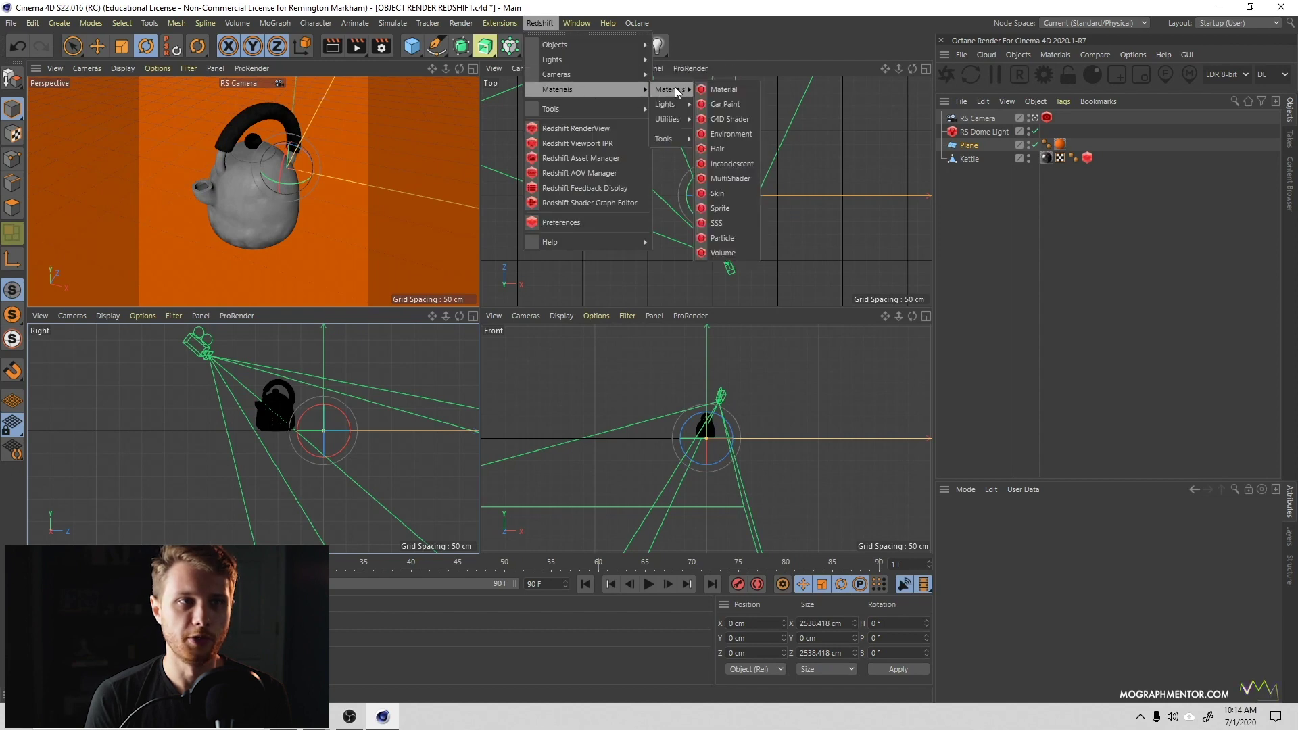
click(722, 89)
Rename the material to 'Kettle-1' and assign it to the Kettle object
double_click(83, 621)
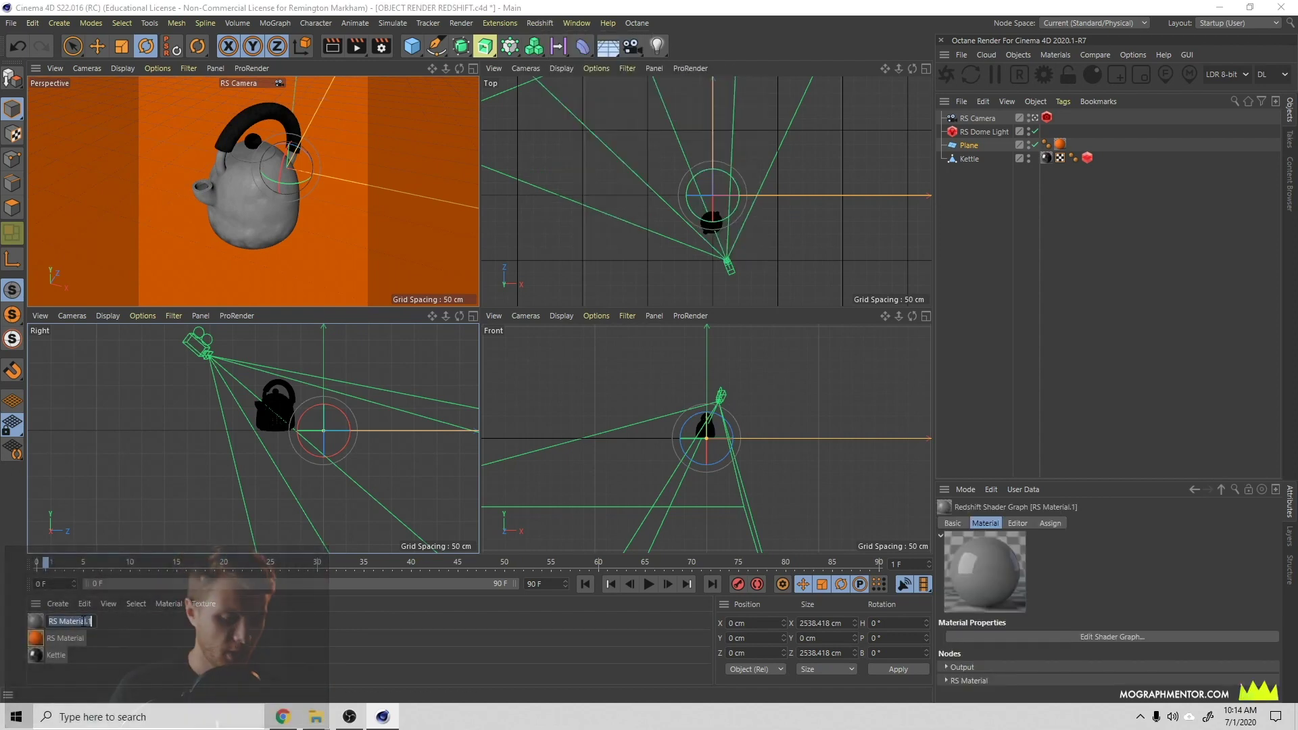
text(LKe)
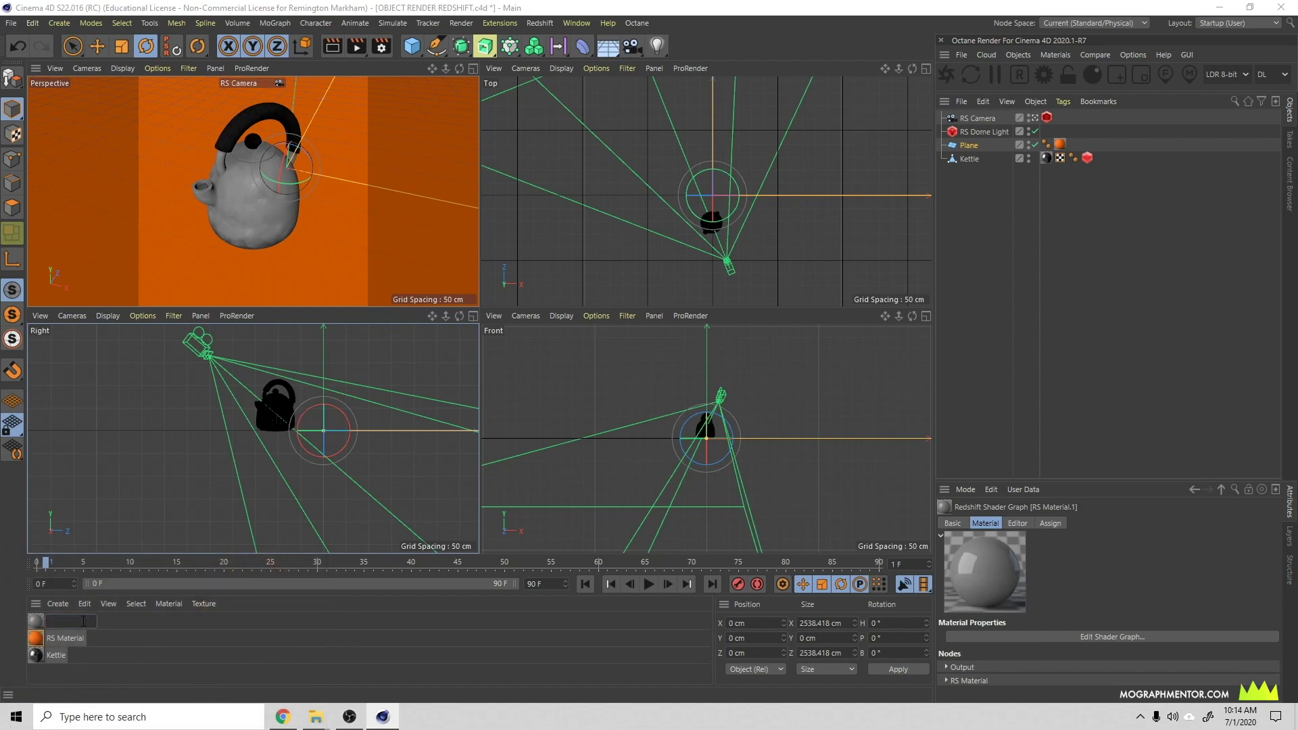
text(Kettle-1)
key(Return)
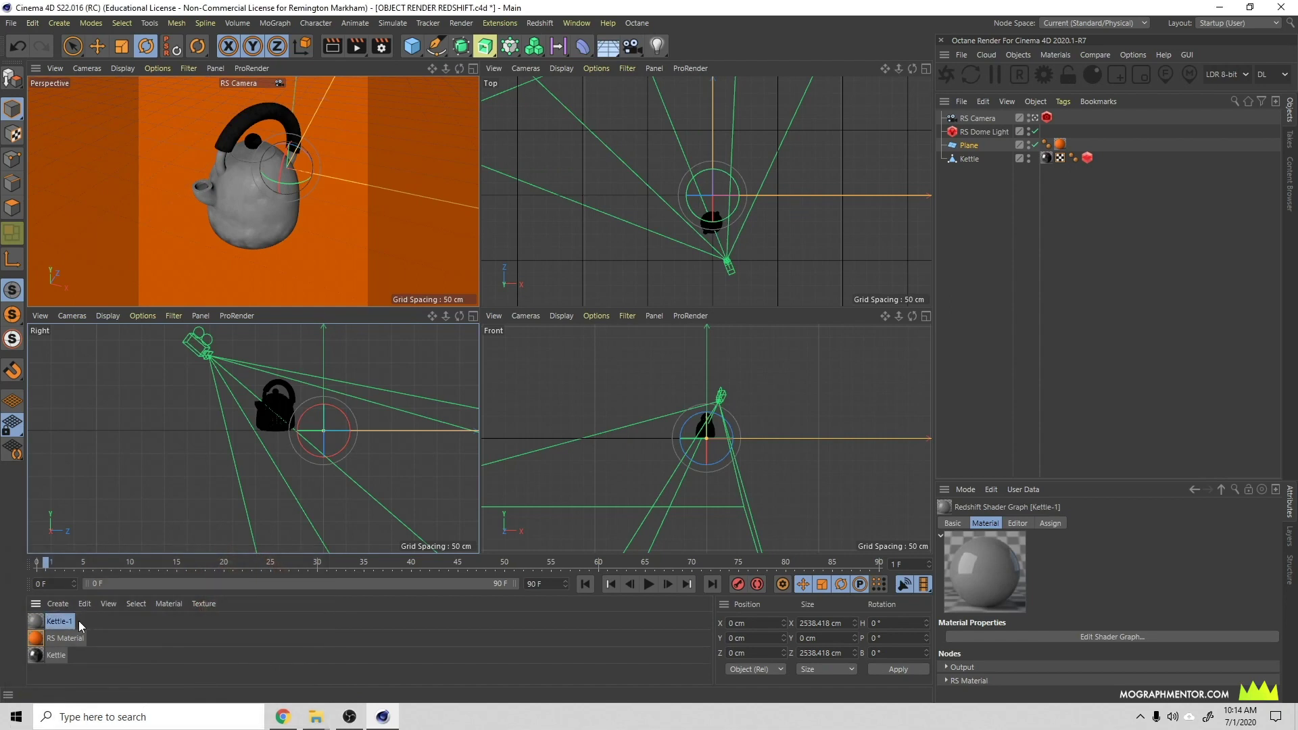
drag(68, 625, 1062, 161)
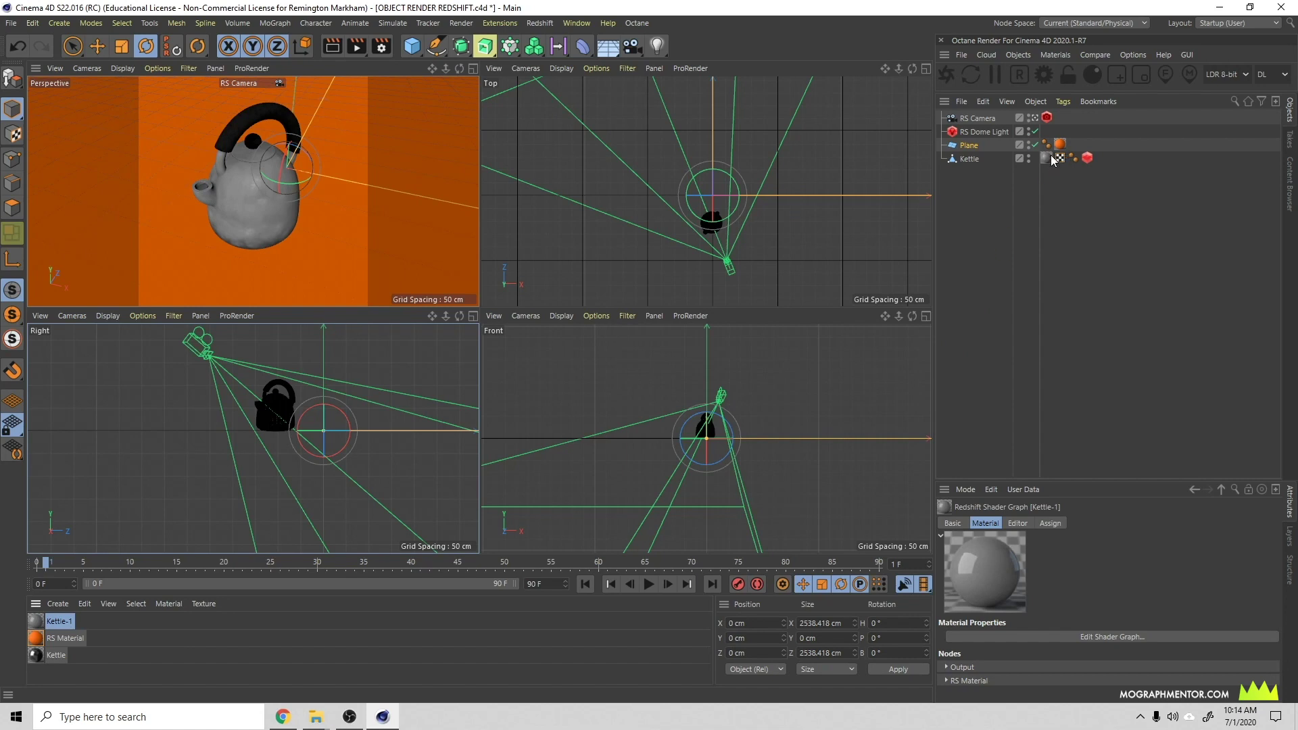
Open the Kettle-1 shader graph and bring the Kettle texture folder alongside it
double_click(38, 621)
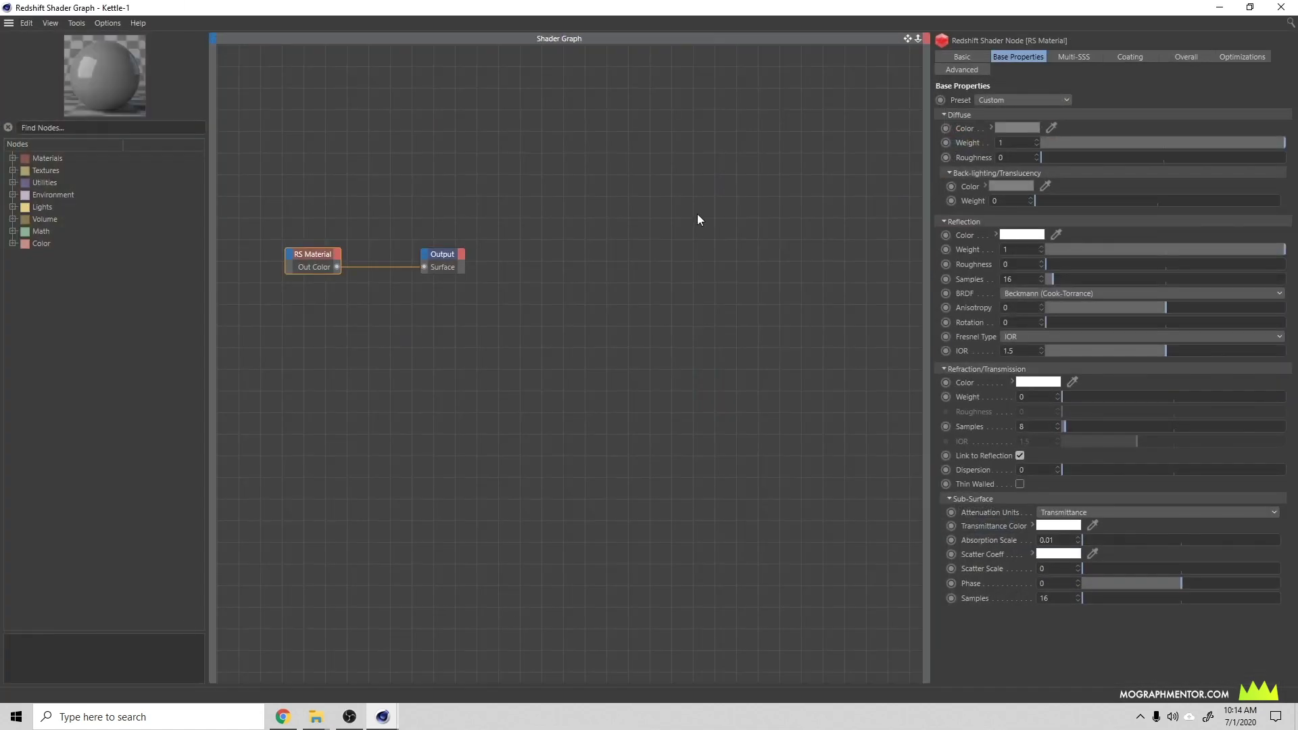
click(559, 414)
mouse_move(316, 717)
click(362, 657)
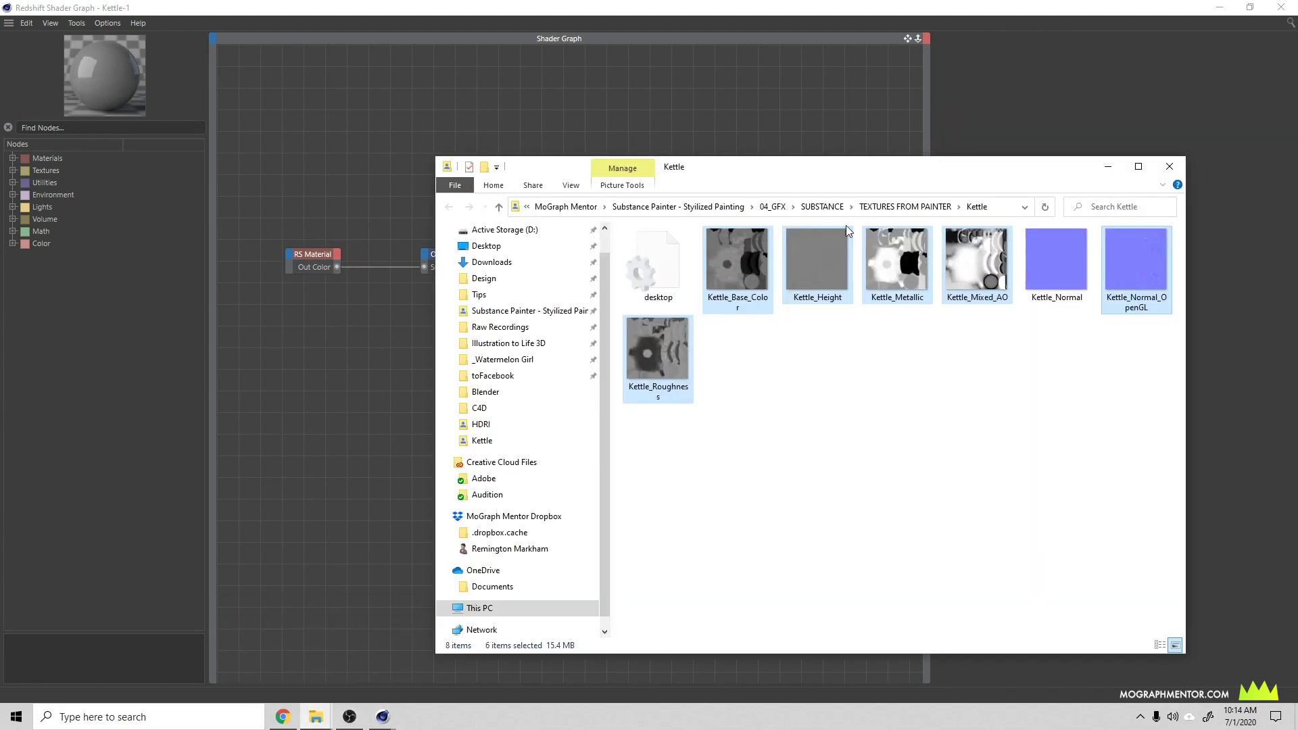
drag(792, 167, 800, 136)
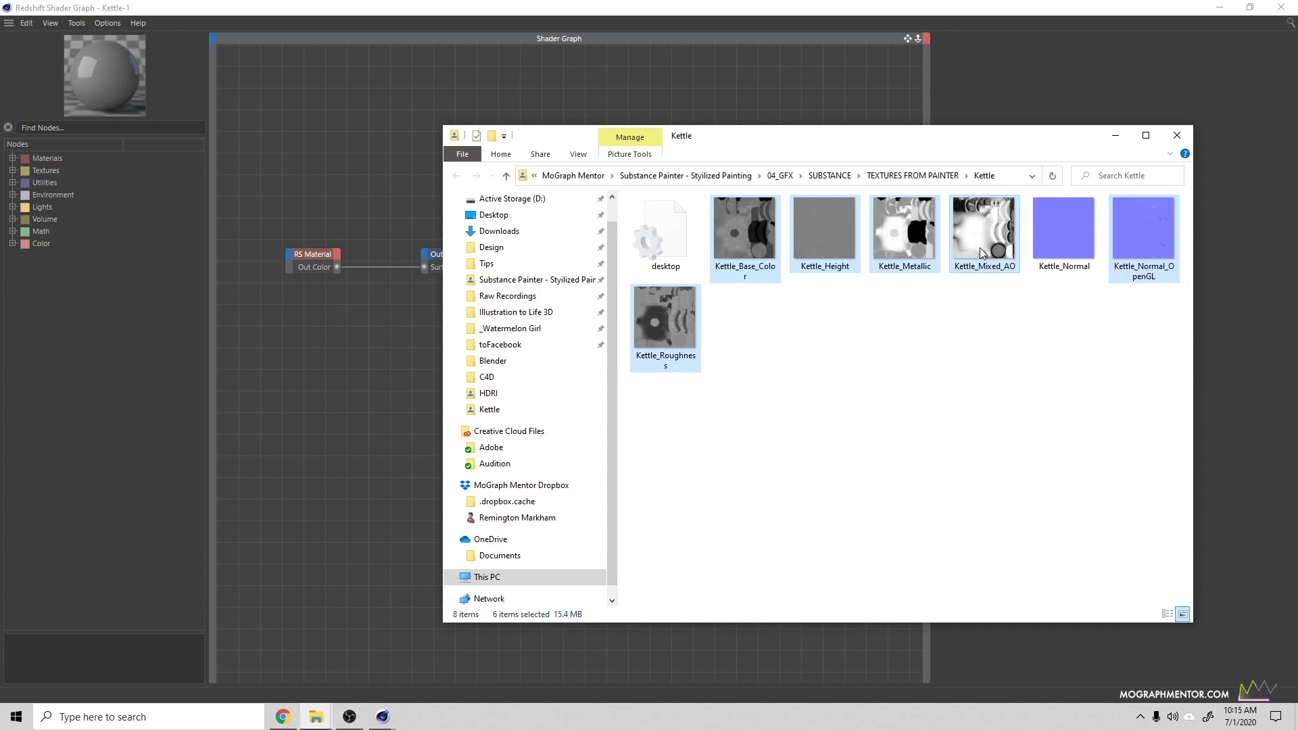
Drop the six kettle textures into the graph without copying them into the project
drag(980, 247, 377, 360)
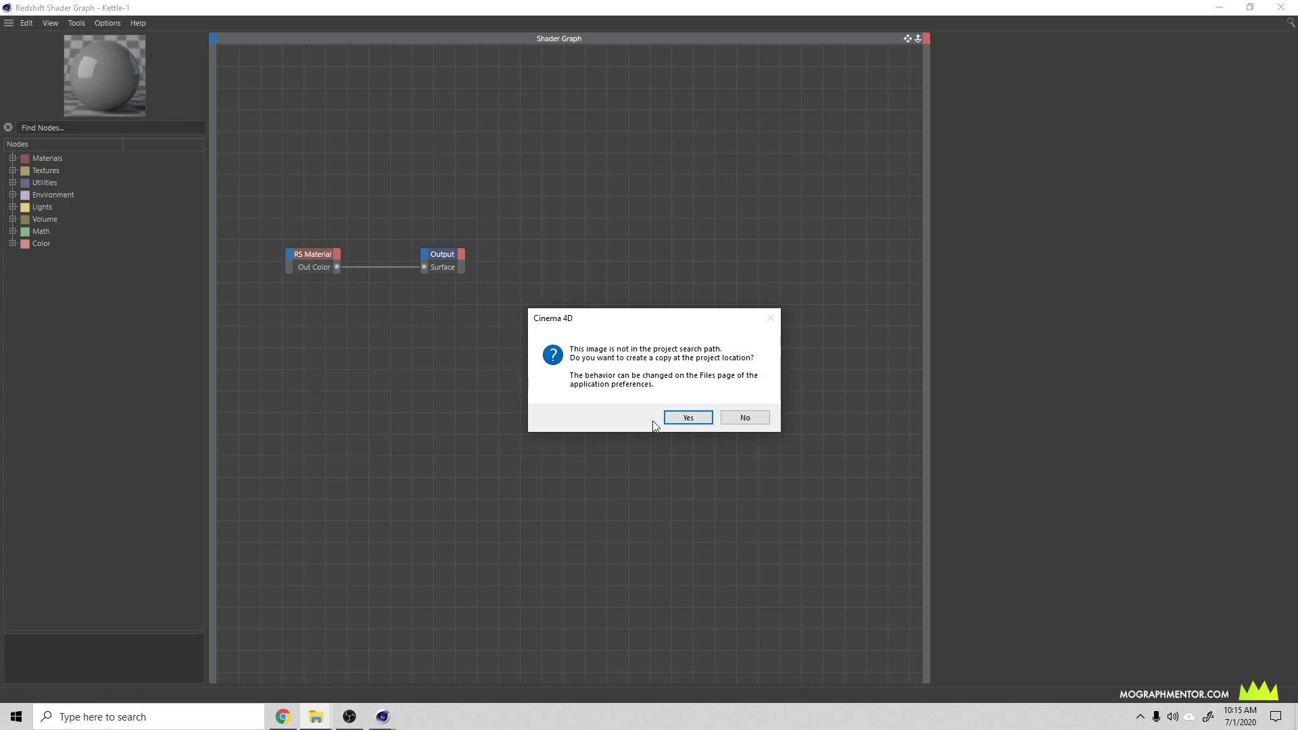
click(738, 419)
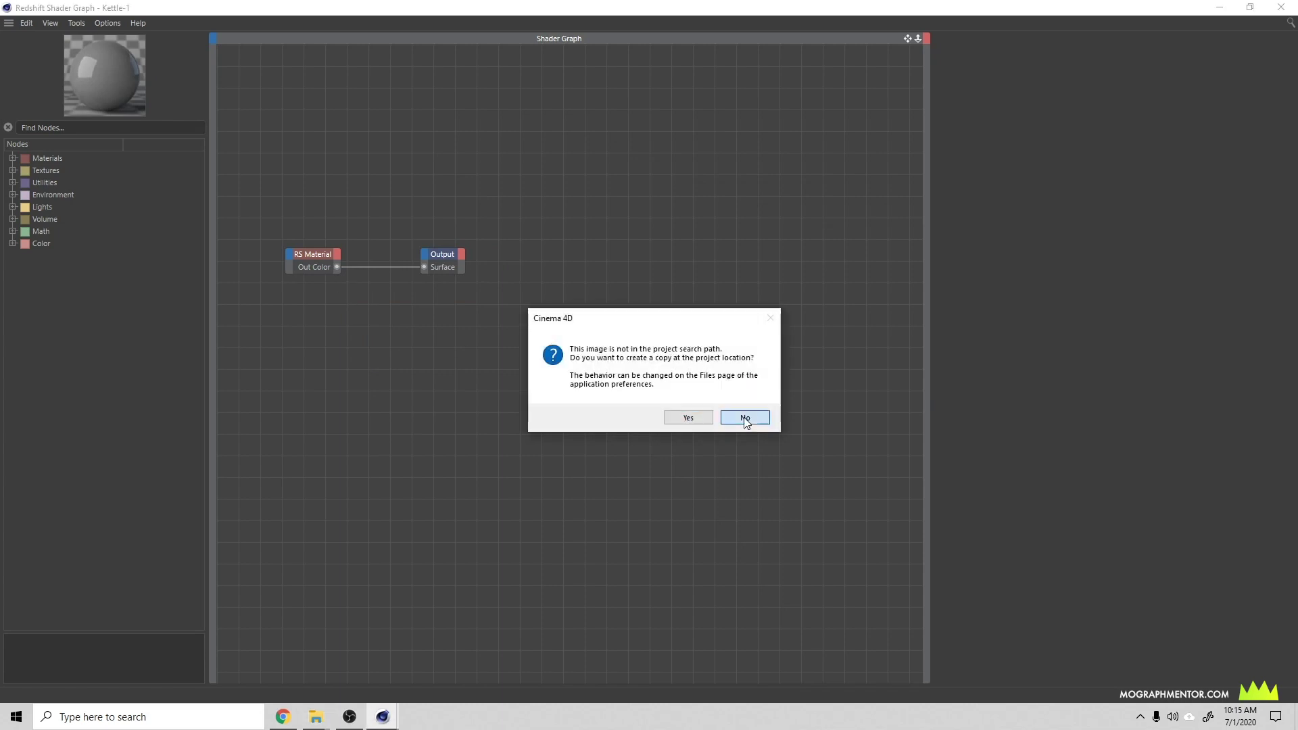
click(744, 417)
click(743, 417)
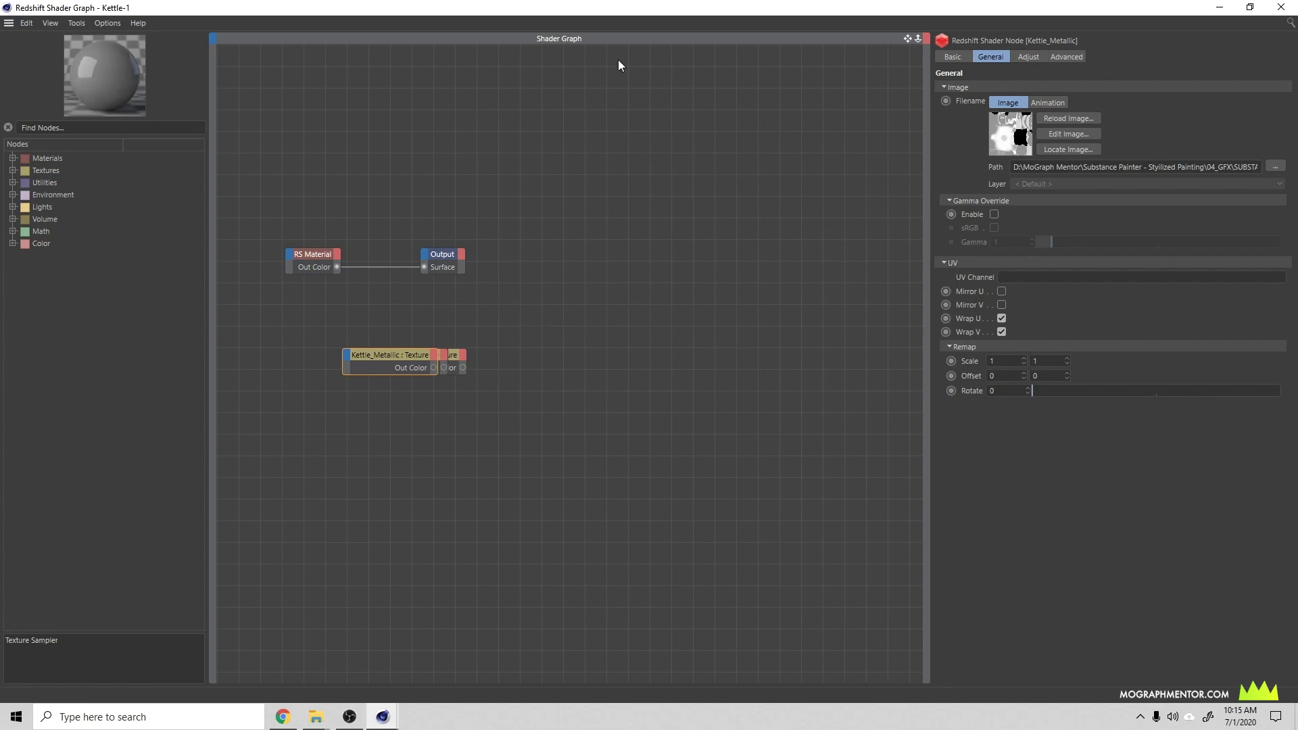
Pull Kettle_Metallic, Kettle_Height and Kettle_Base_Color out of the stack into a left column
drag(396, 368, 381, 460)
click(383, 368)
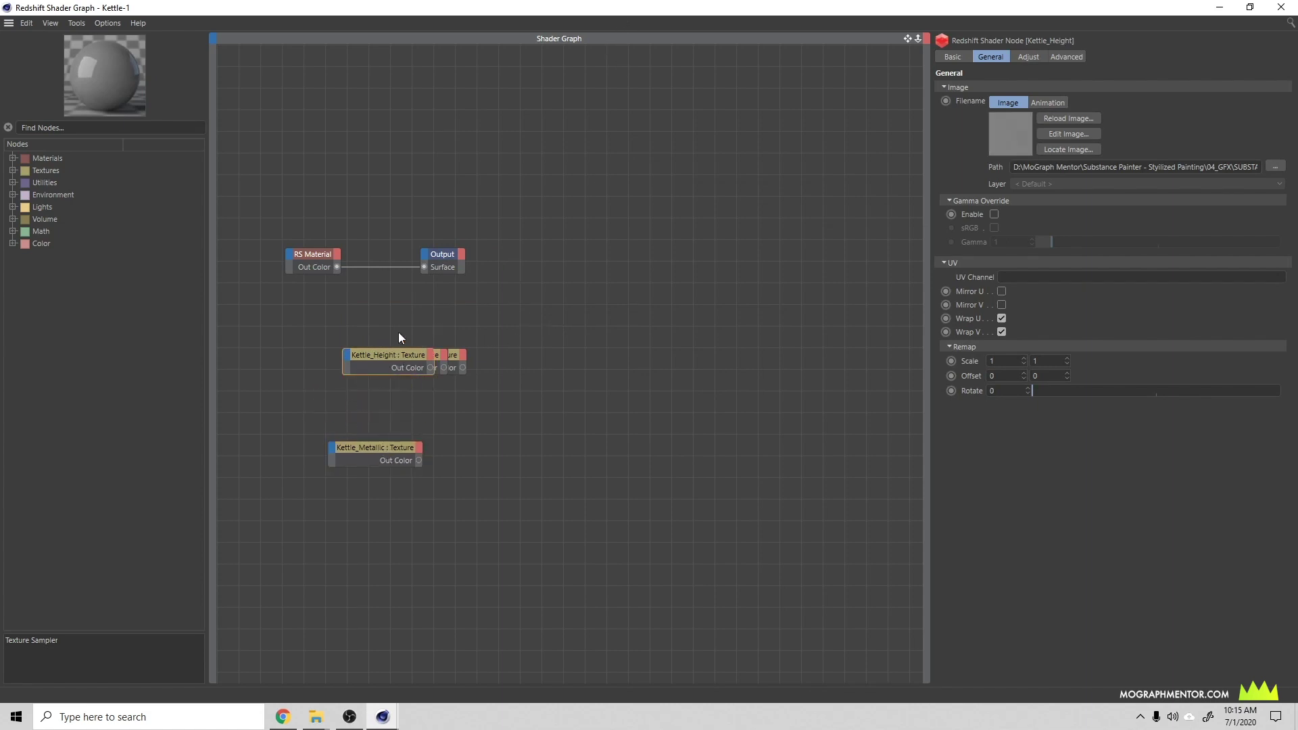
middle_drag(399, 332, 697, 338)
click(672, 456)
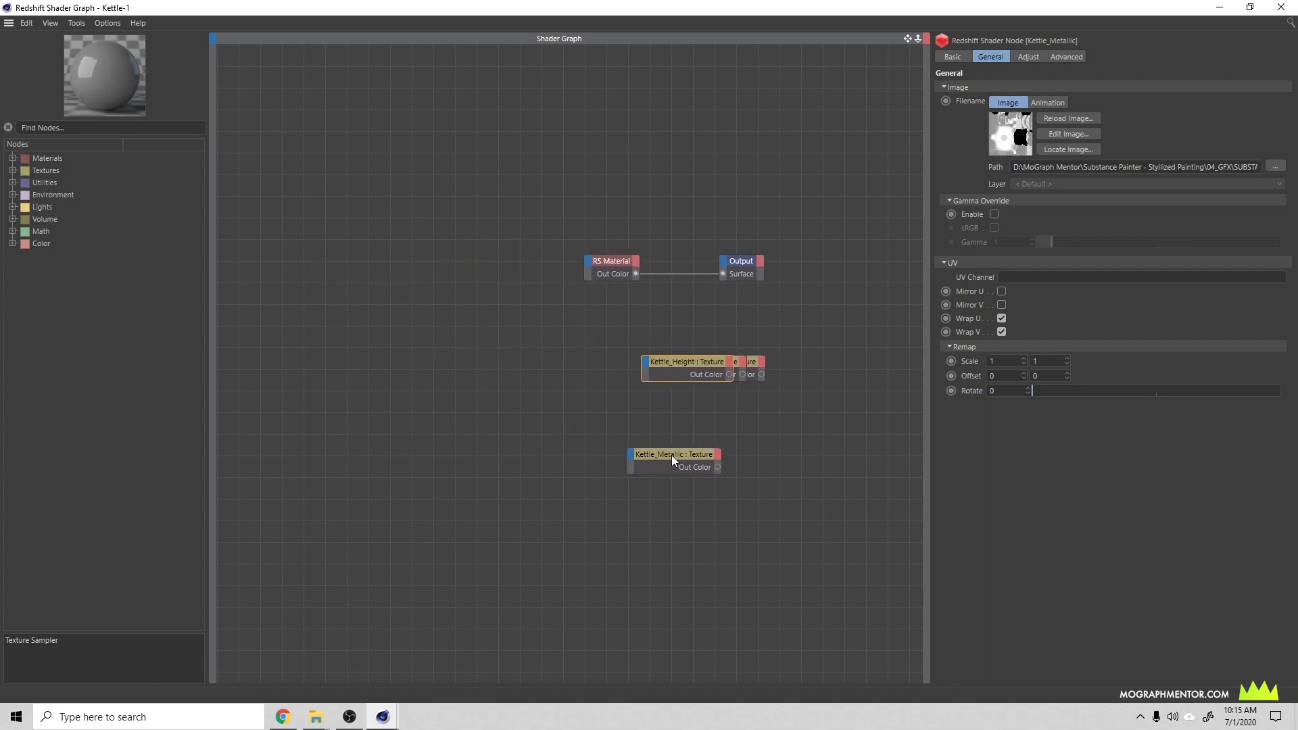
drag(672, 456, 526, 347)
drag(691, 364, 500, 469)
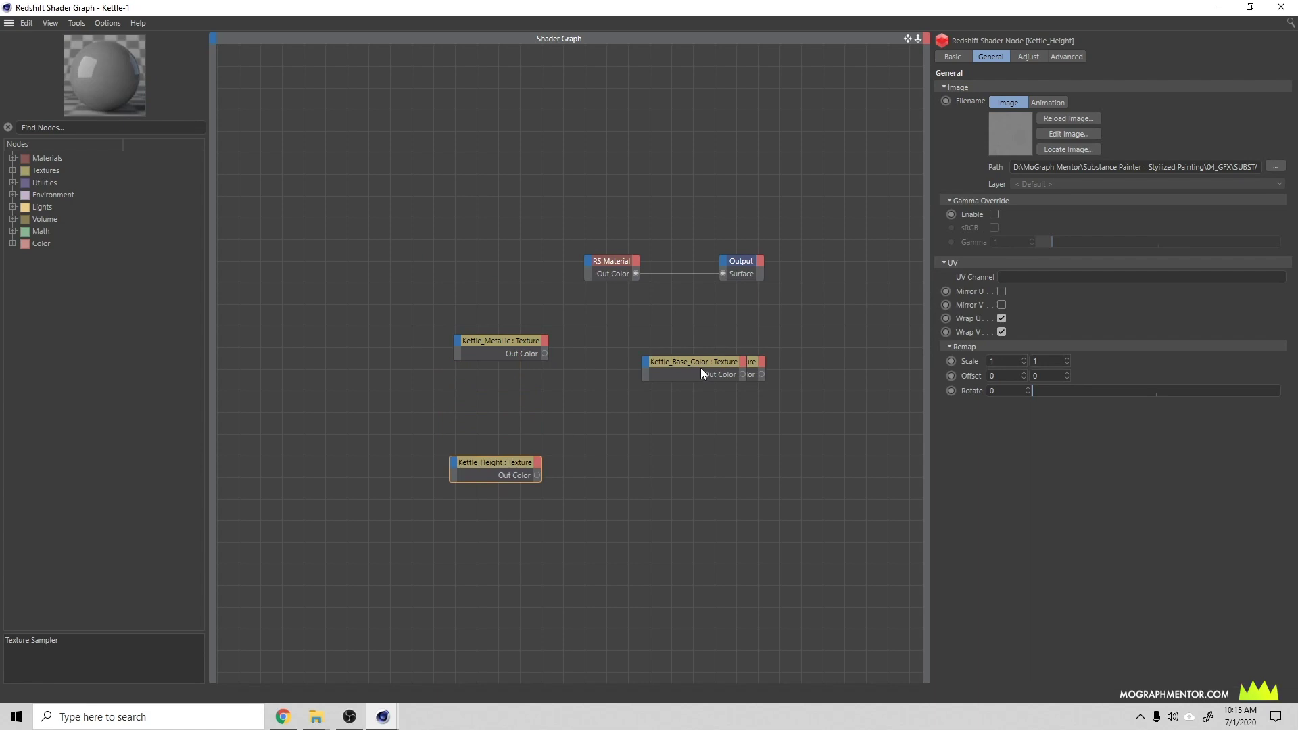
drag(701, 373, 494, 218)
Shift RS Material and Output right, add Roughness, Normal_OpenGL and Mixed_AO to the column, and frame all
drag(594, 219, 743, 280)
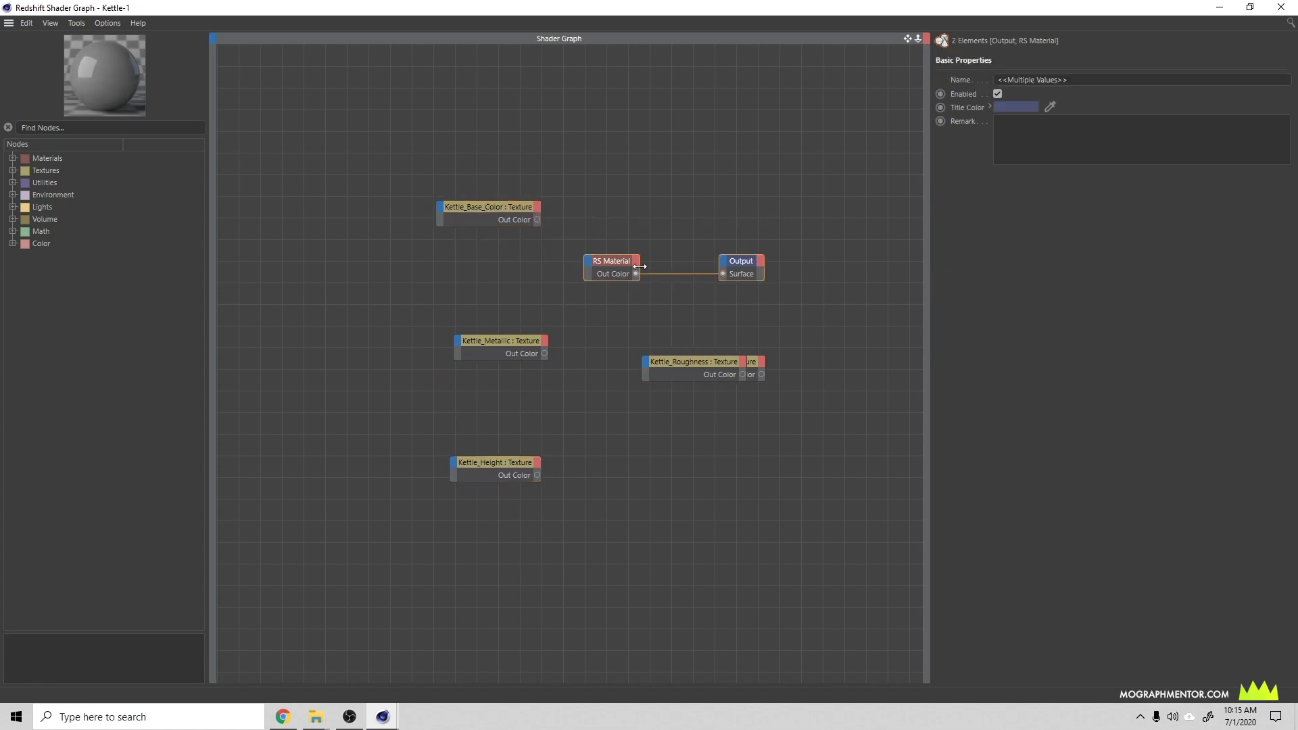
drag(640, 266, 760, 250)
click(710, 311)
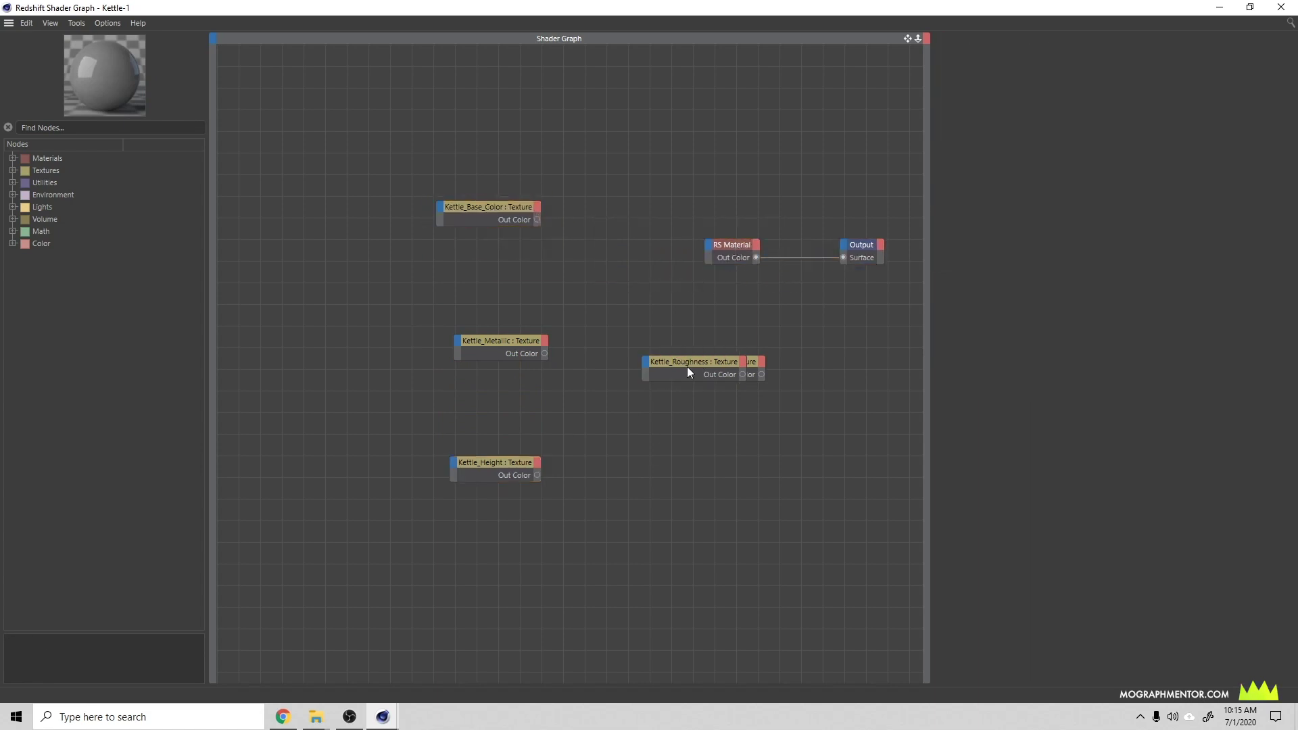
drag(689, 371, 510, 252)
drag(708, 363, 486, 388)
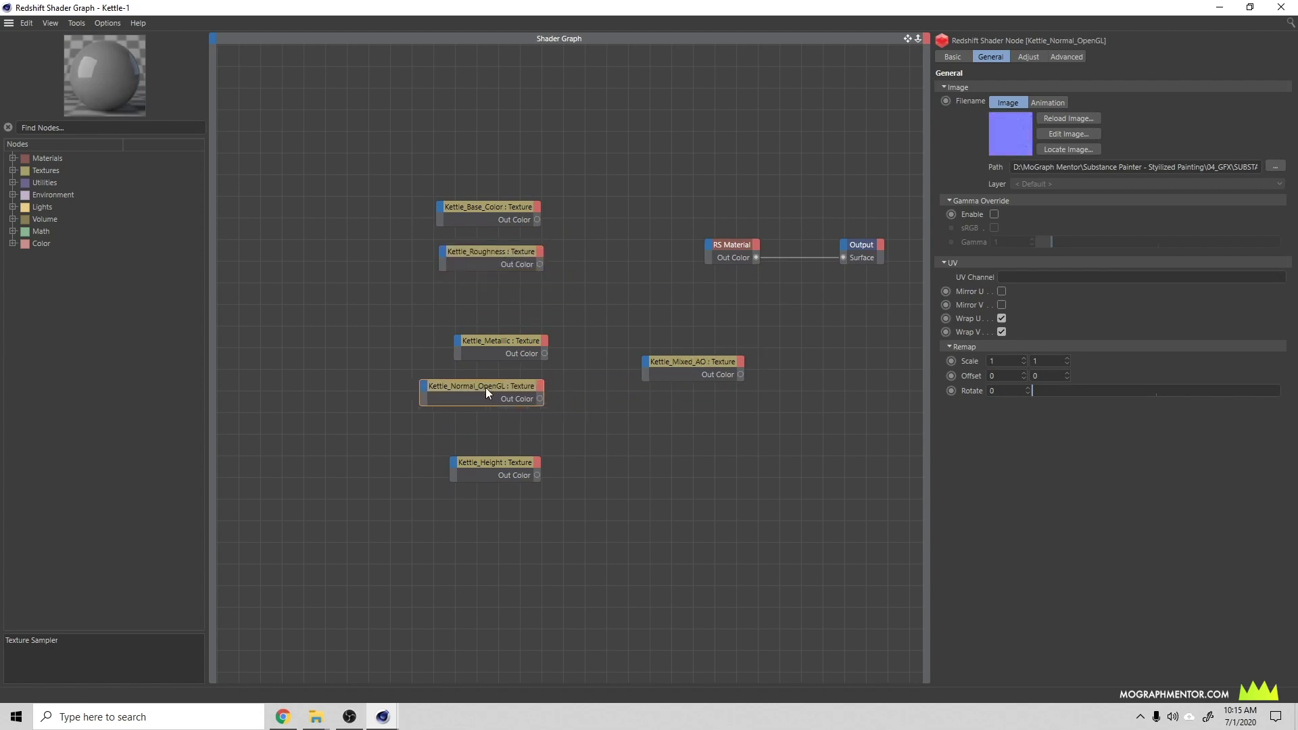
drag(752, 367, 517, 167)
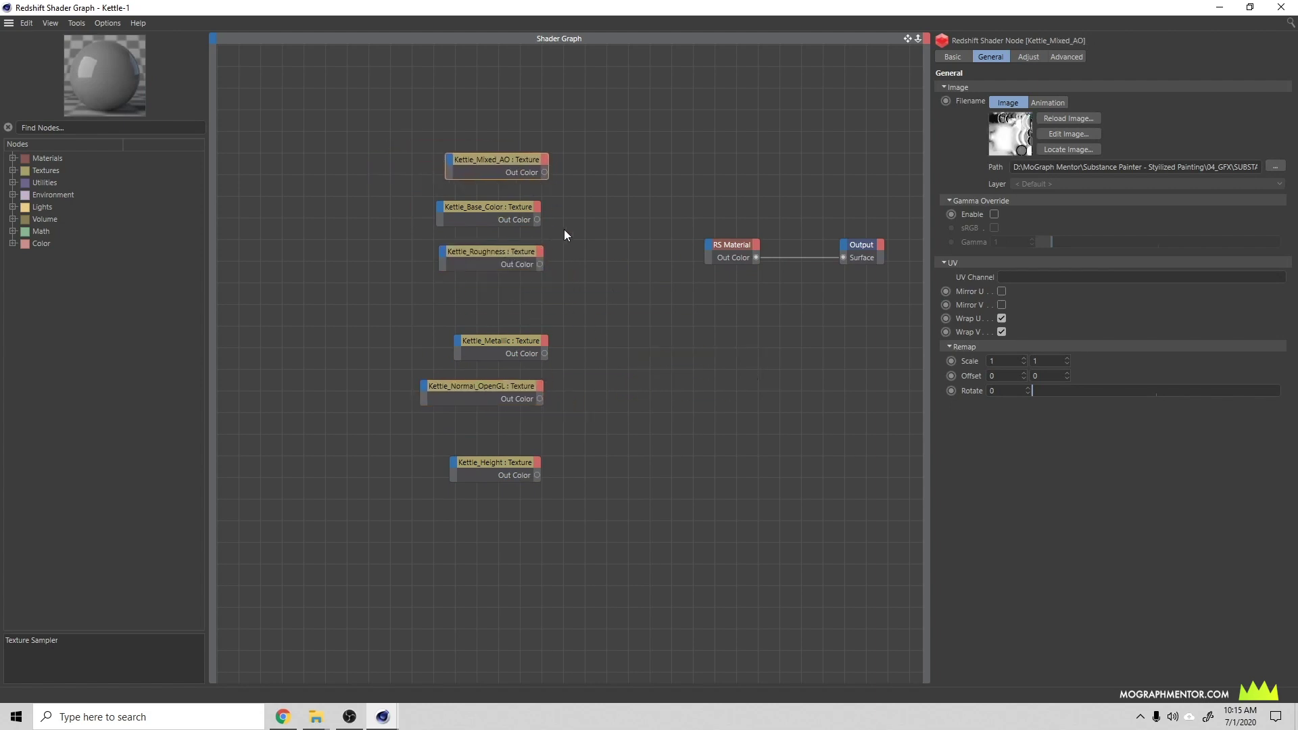
key(h)
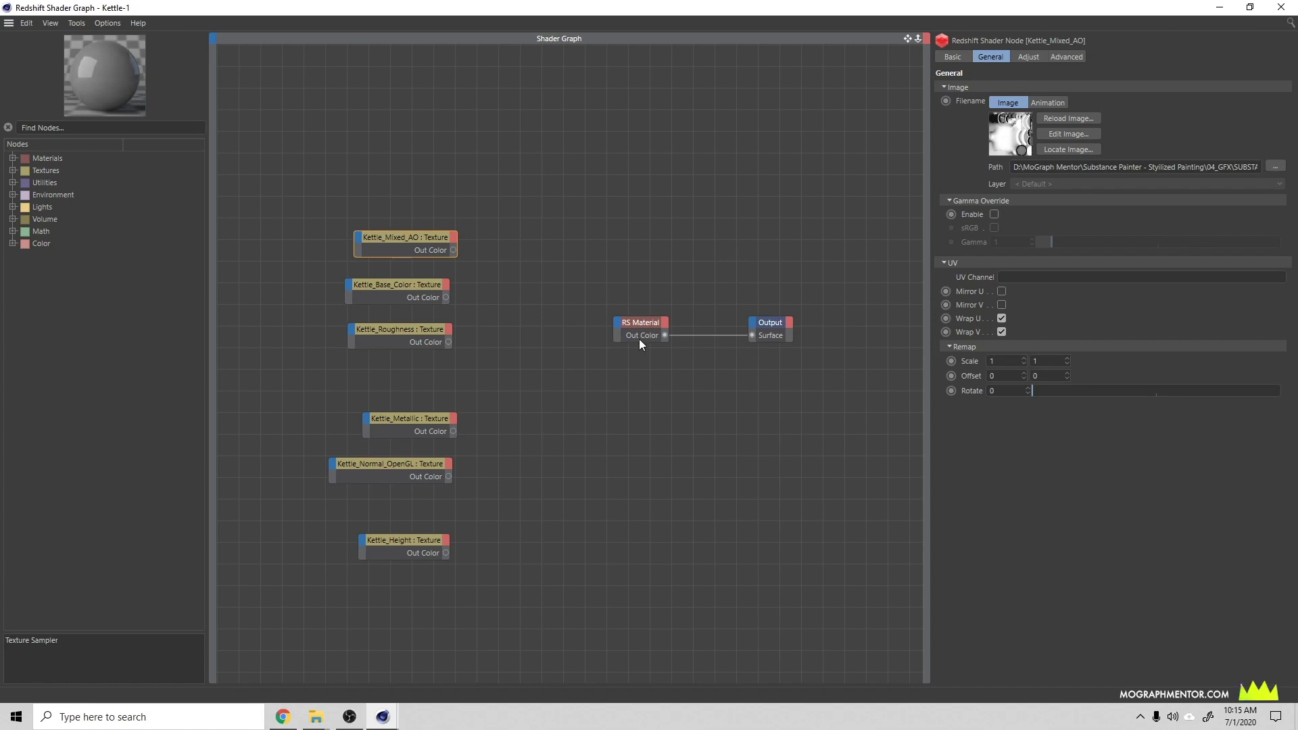
Add an RS Color Composite node fed by Kettle_Base_Color and wire it into Diffuse Color
drag(636, 324, 657, 324)
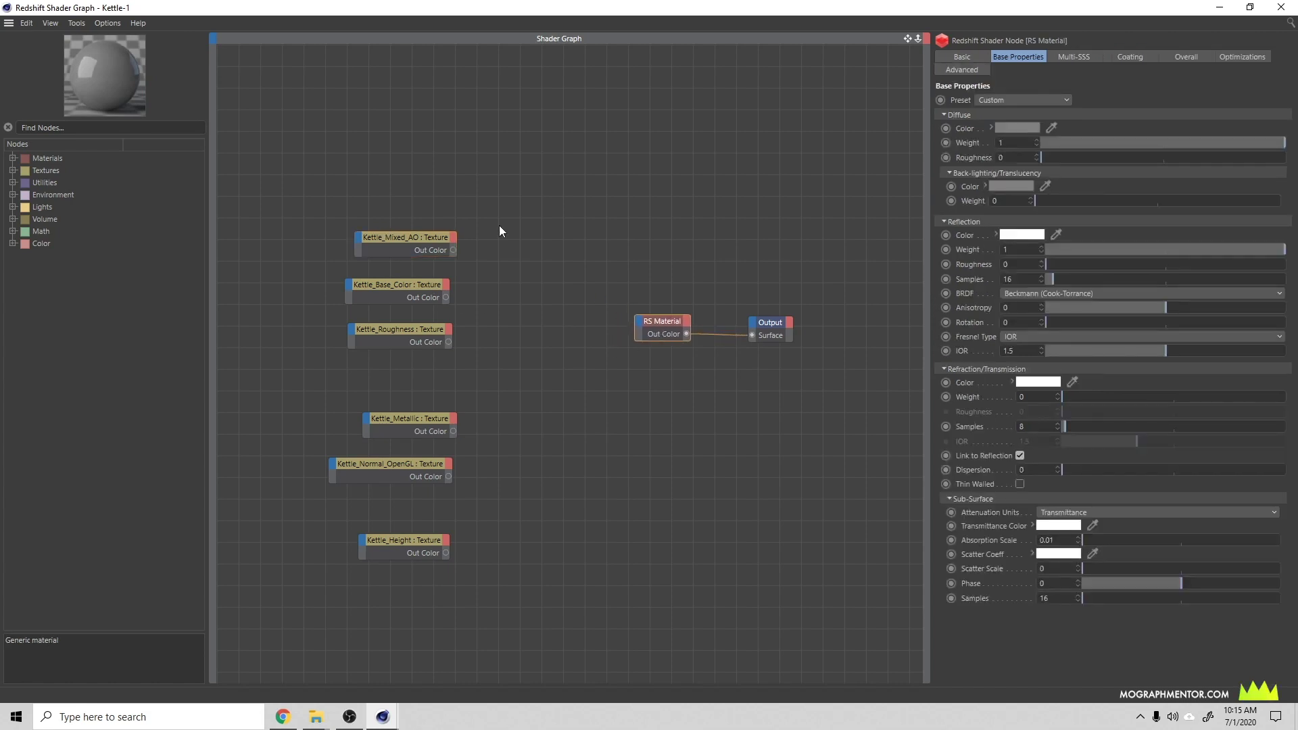
click(12, 243)
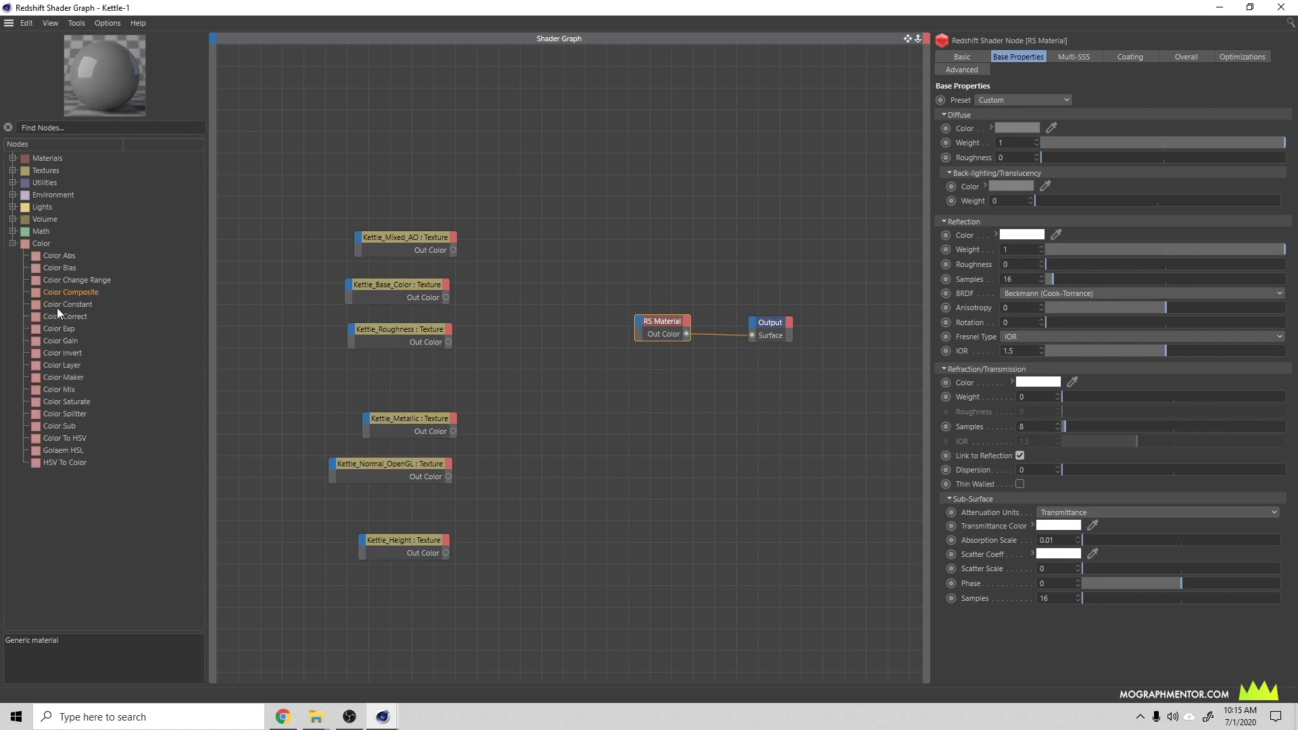
drag(115, 300, 525, 274)
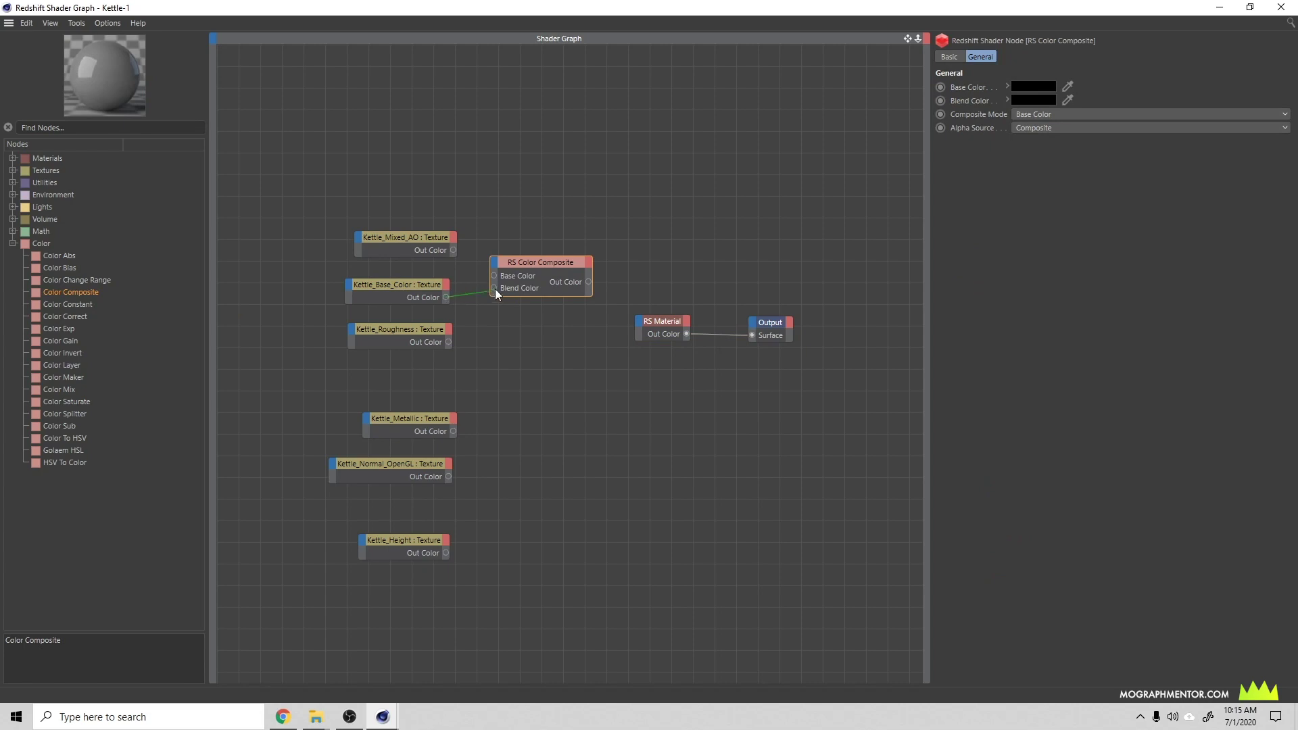
drag(492, 278, 496, 288)
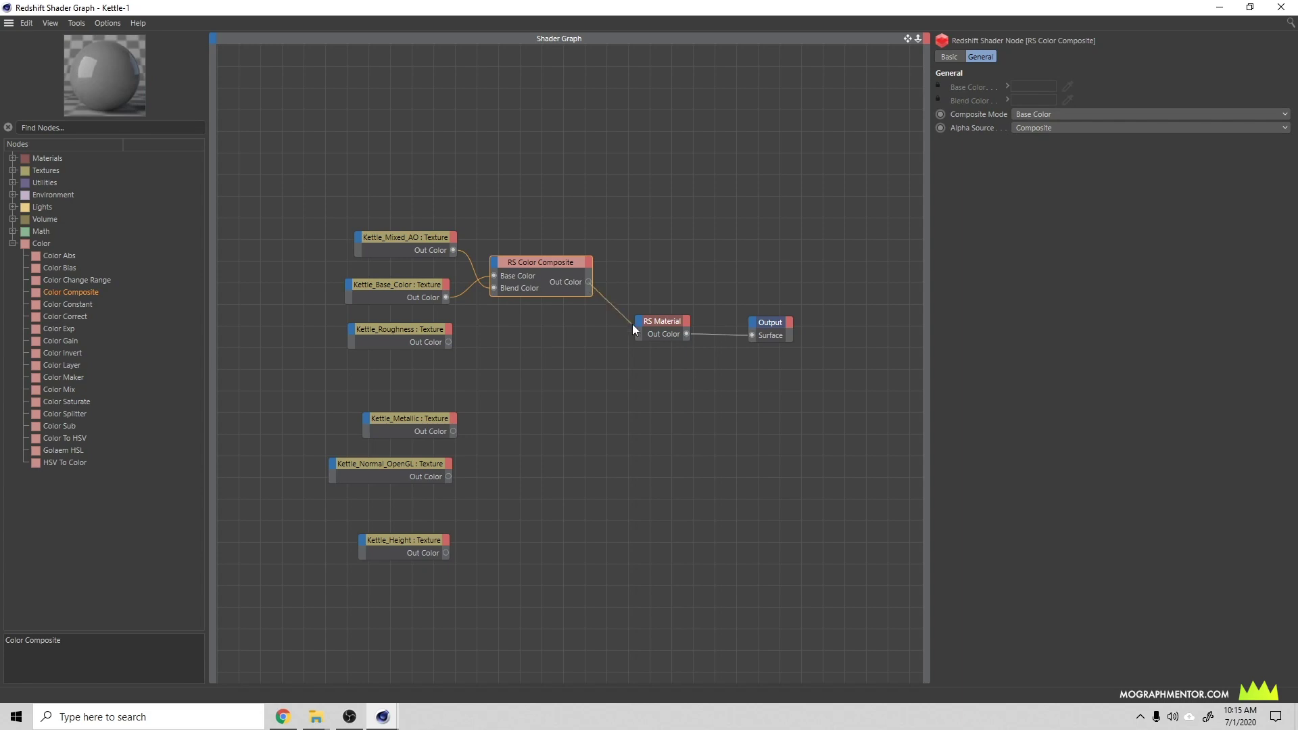
drag(639, 322, 639, 322)
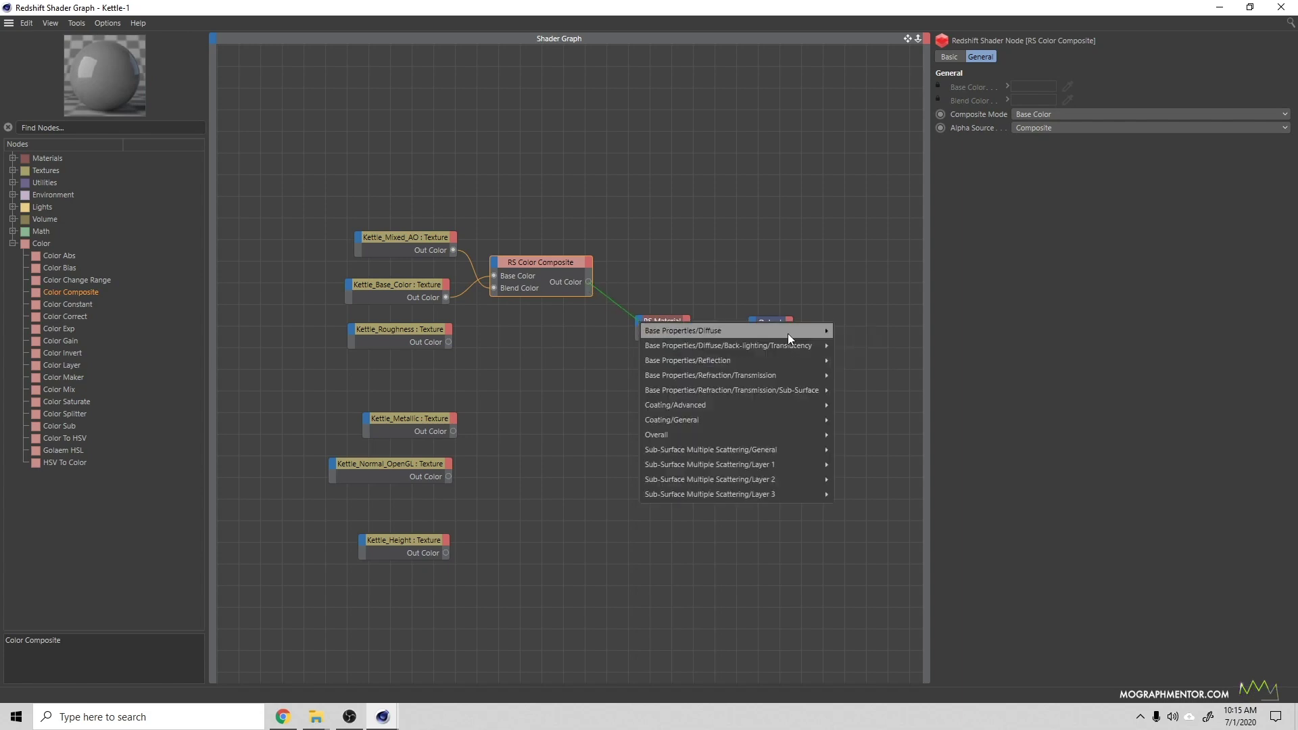
mouse_move(789, 331)
click(850, 333)
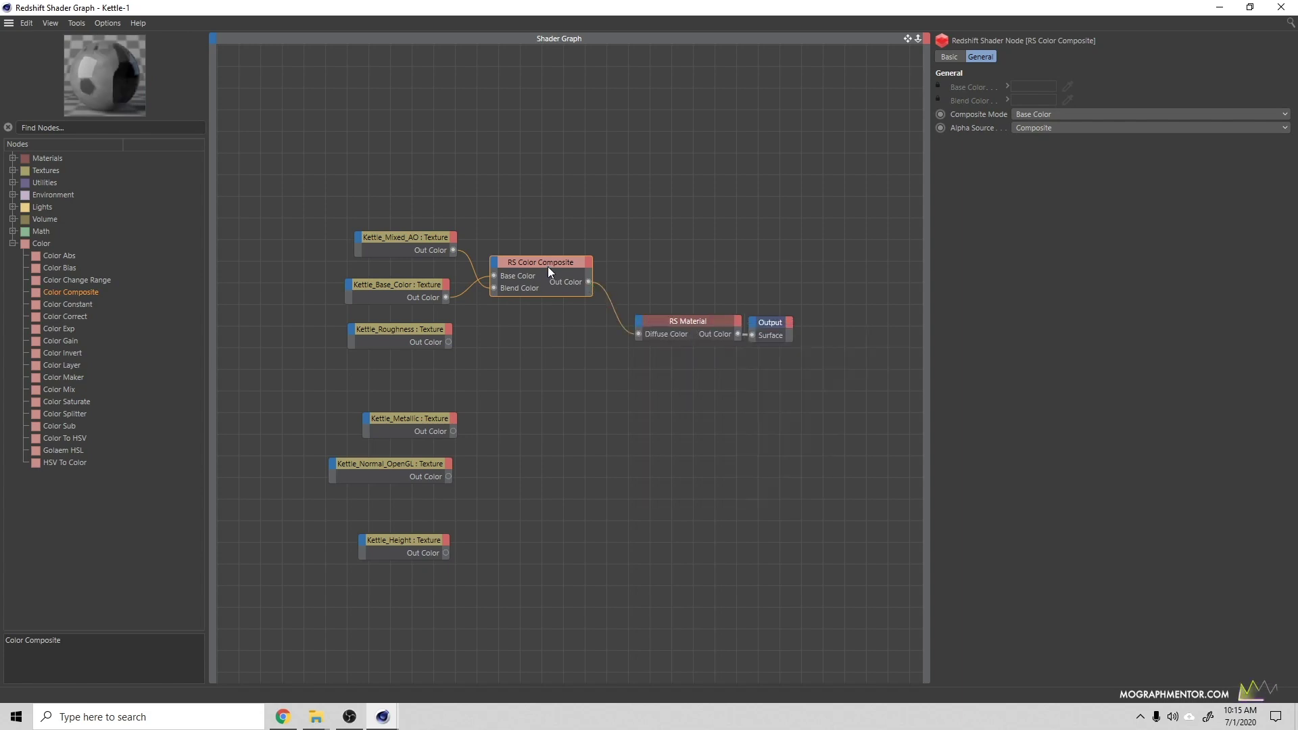
drag(548, 266, 549, 278)
Set the composite mode to Multiply and space out the RS Material and Output nodes
click(1053, 126)
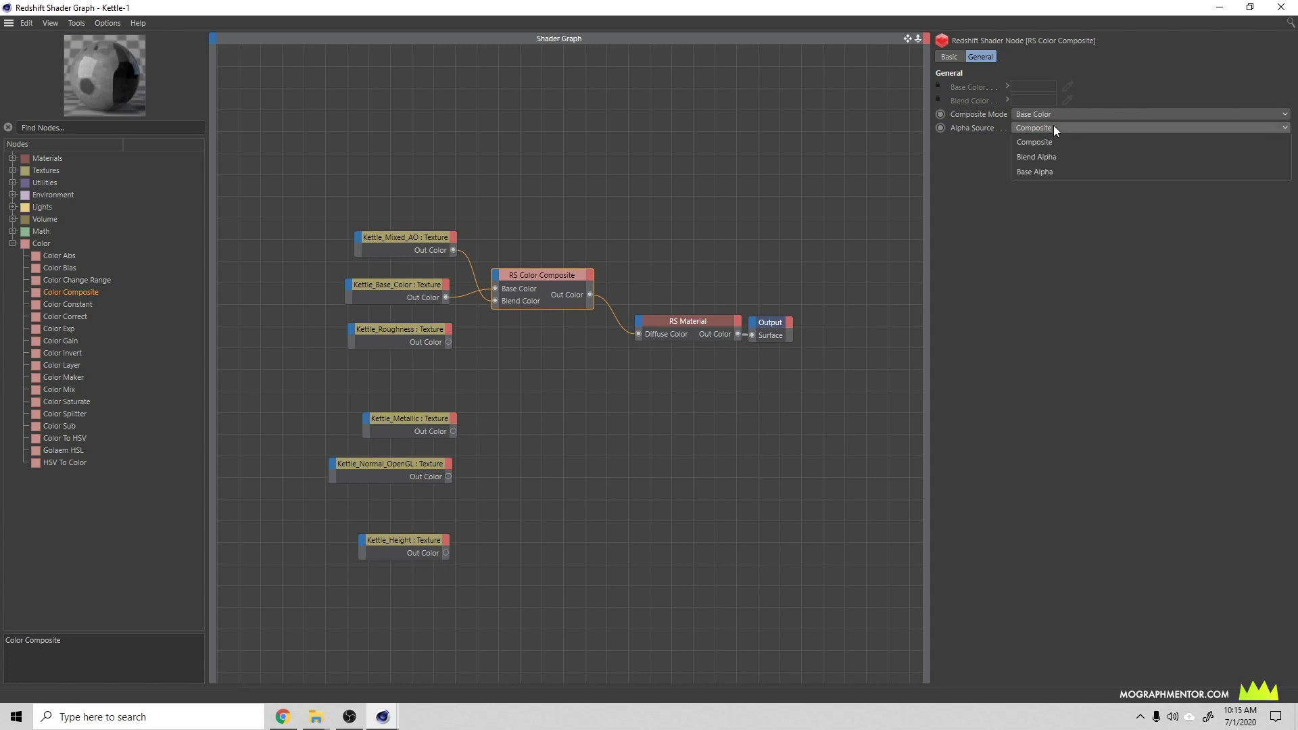
click(1053, 125)
click(1081, 114)
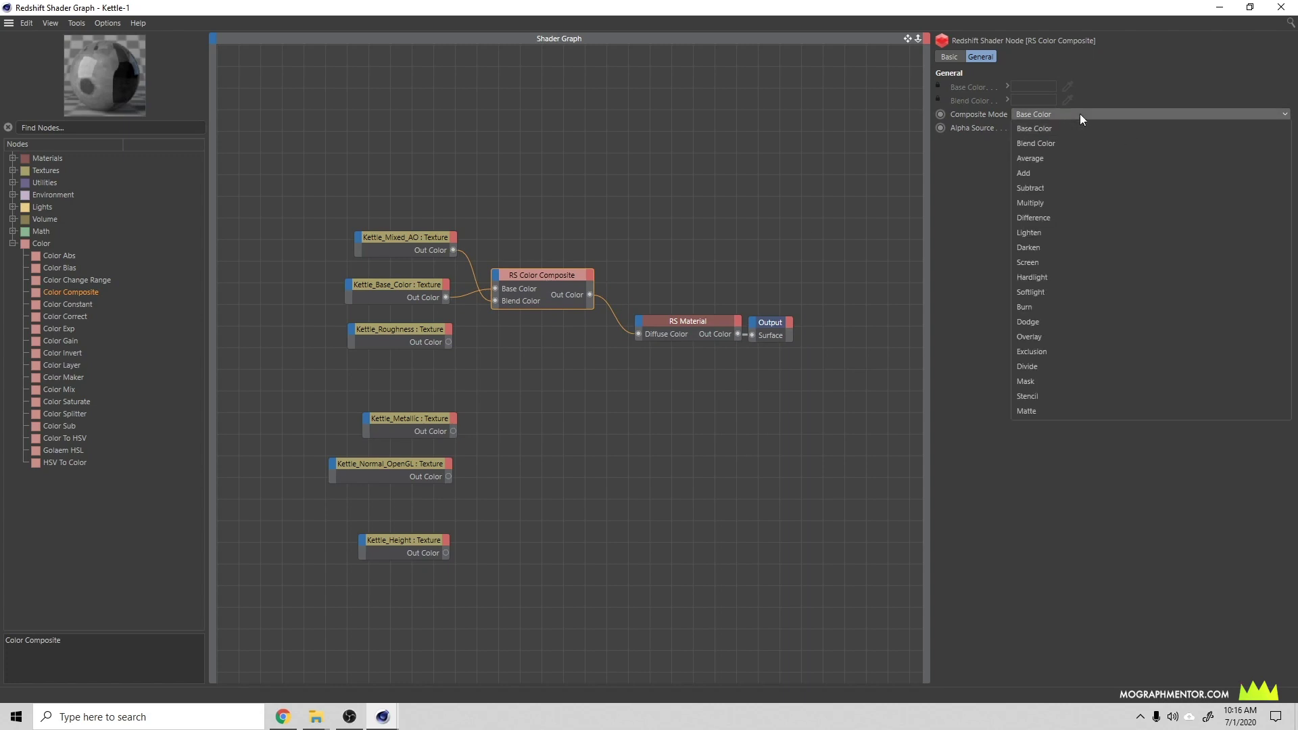
click(1065, 203)
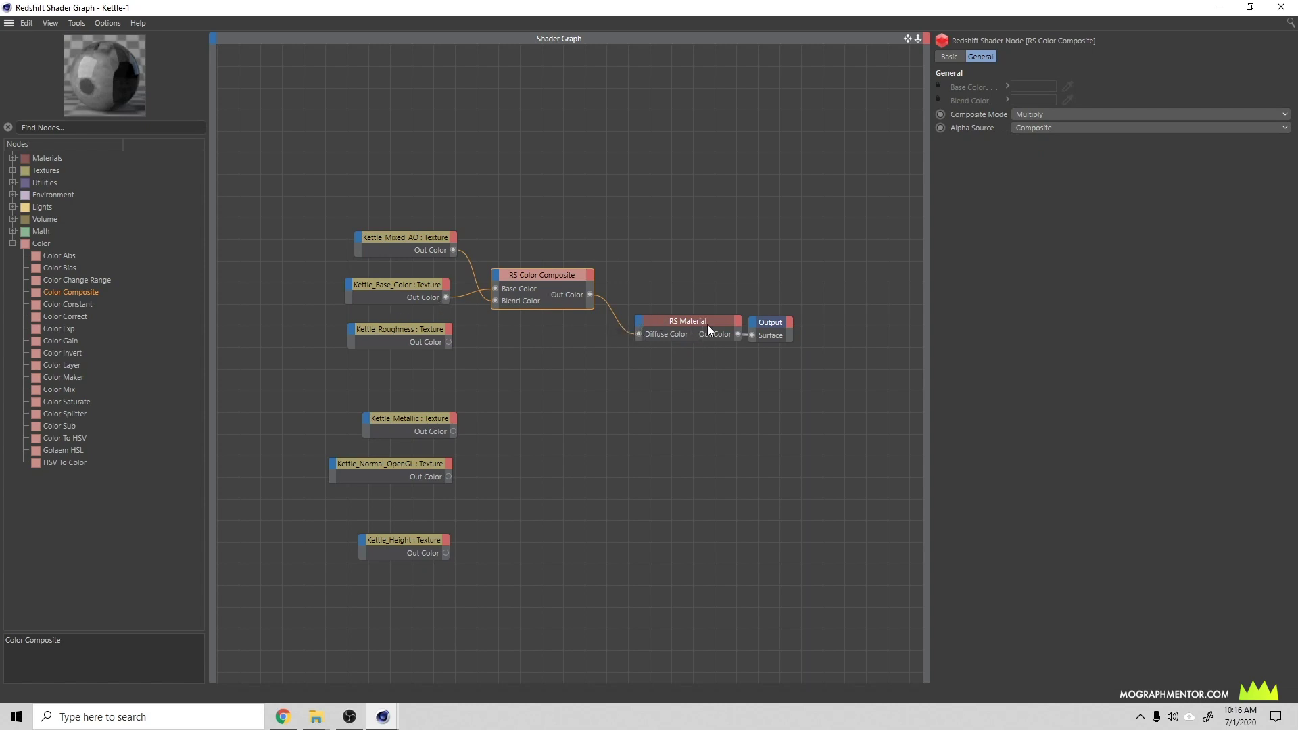
drag(768, 323, 860, 315)
mouse_move(693, 322)
mouse_down()
mouse_move(716, 301)
mouse_move(695, 325)
mouse_up()
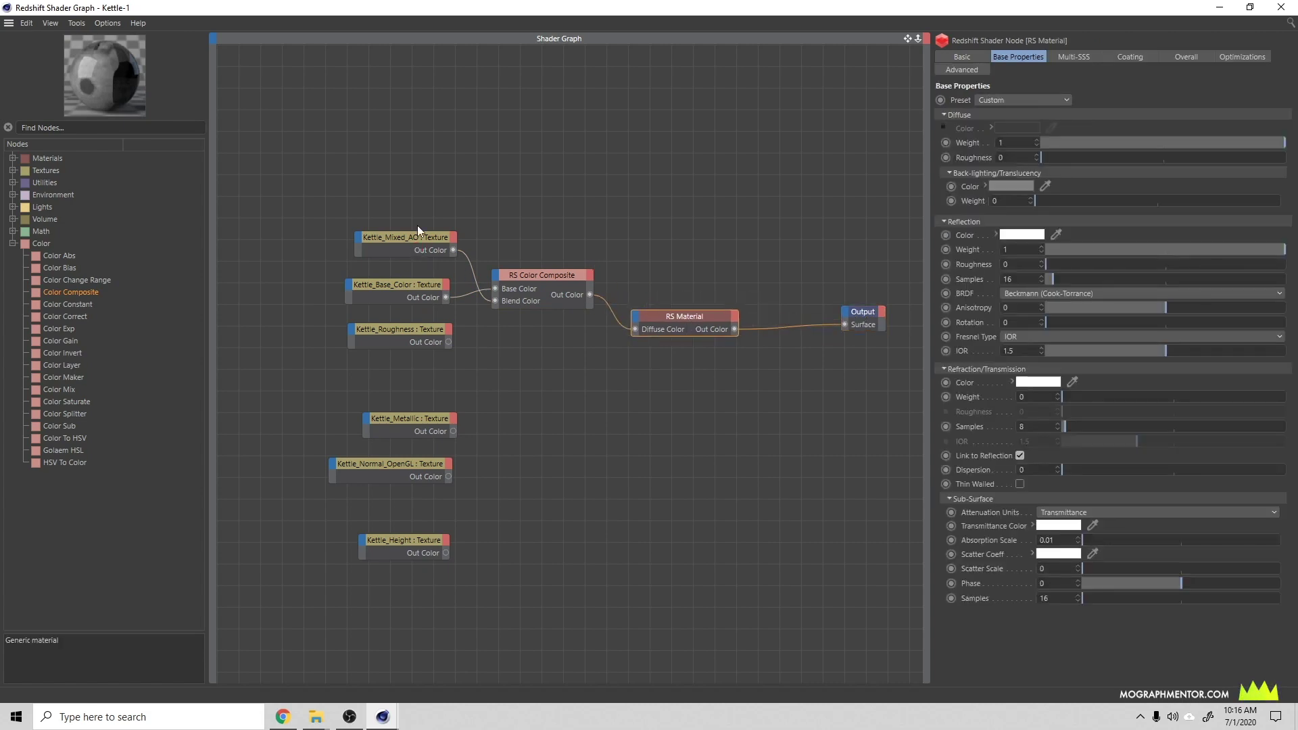
Enable gamma override on Kettle_Mixed_AO and Kettle_Base_Color, marking Base_Color as sRGB
click(403, 235)
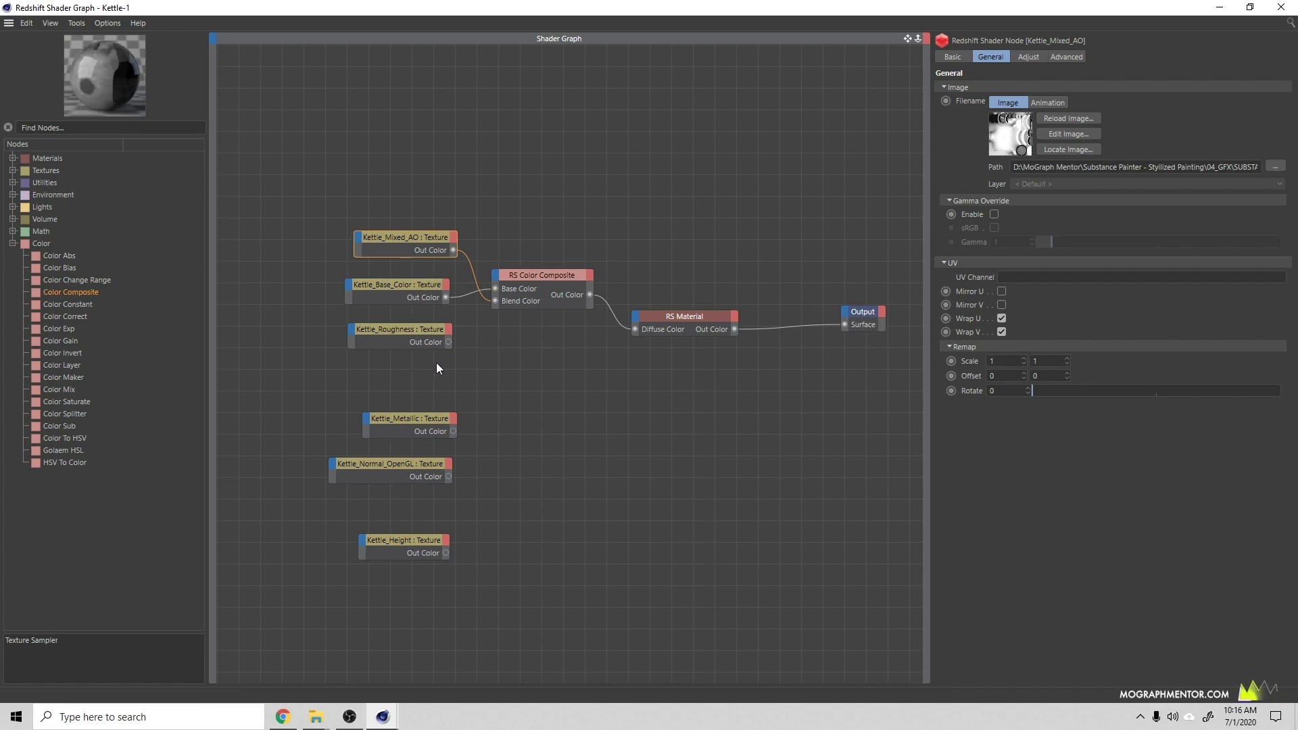
click(413, 287)
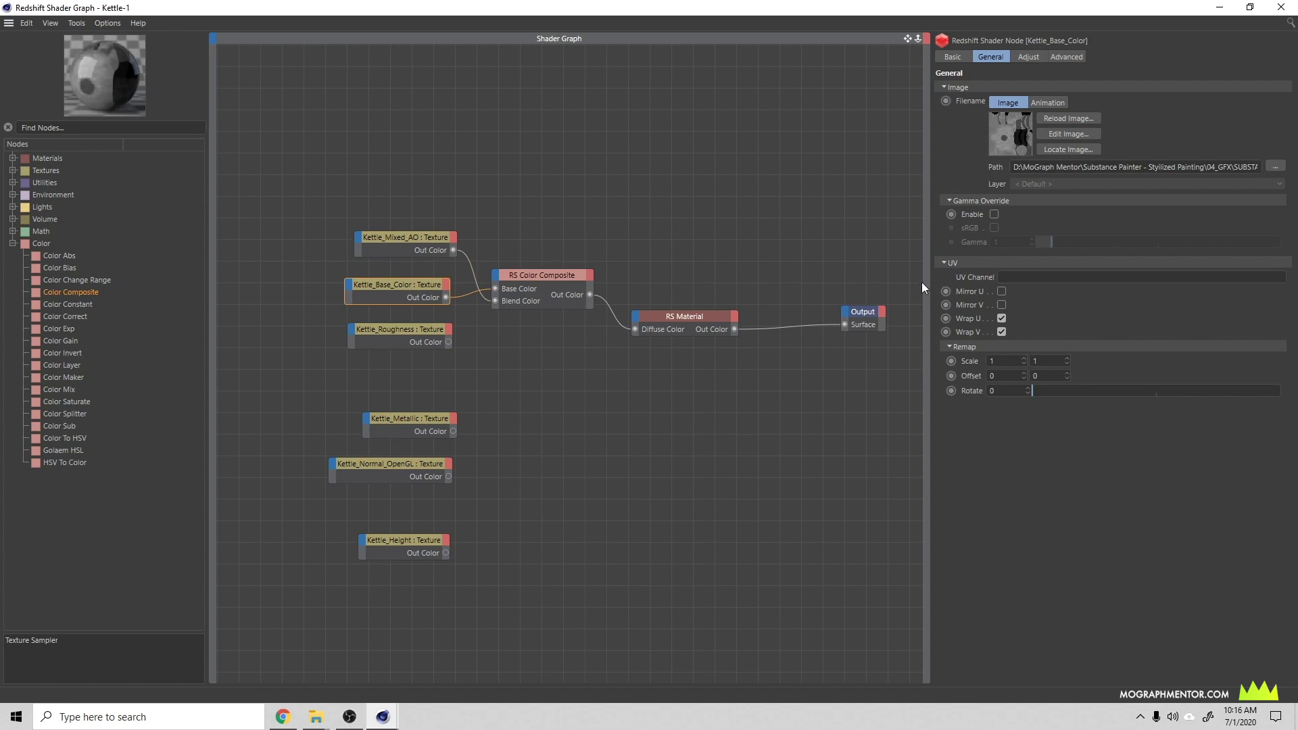
click(387, 327)
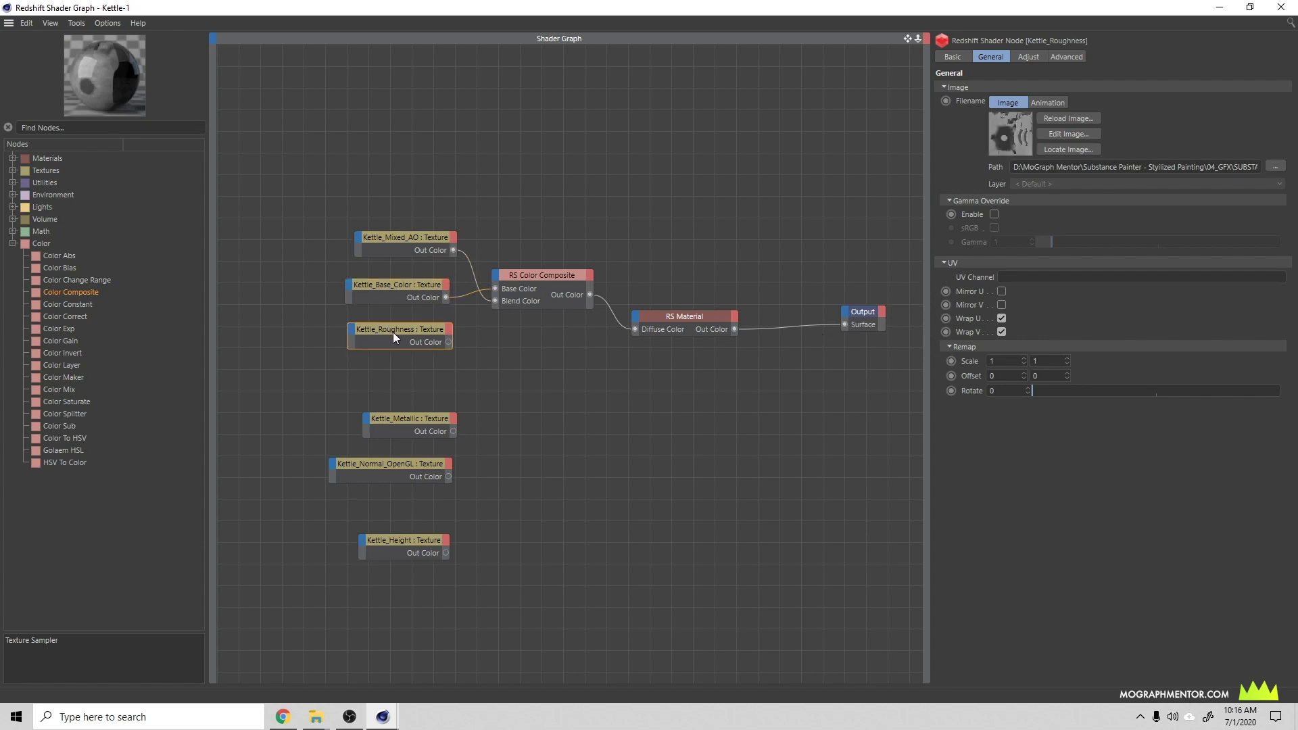
drag(393, 331, 393, 362)
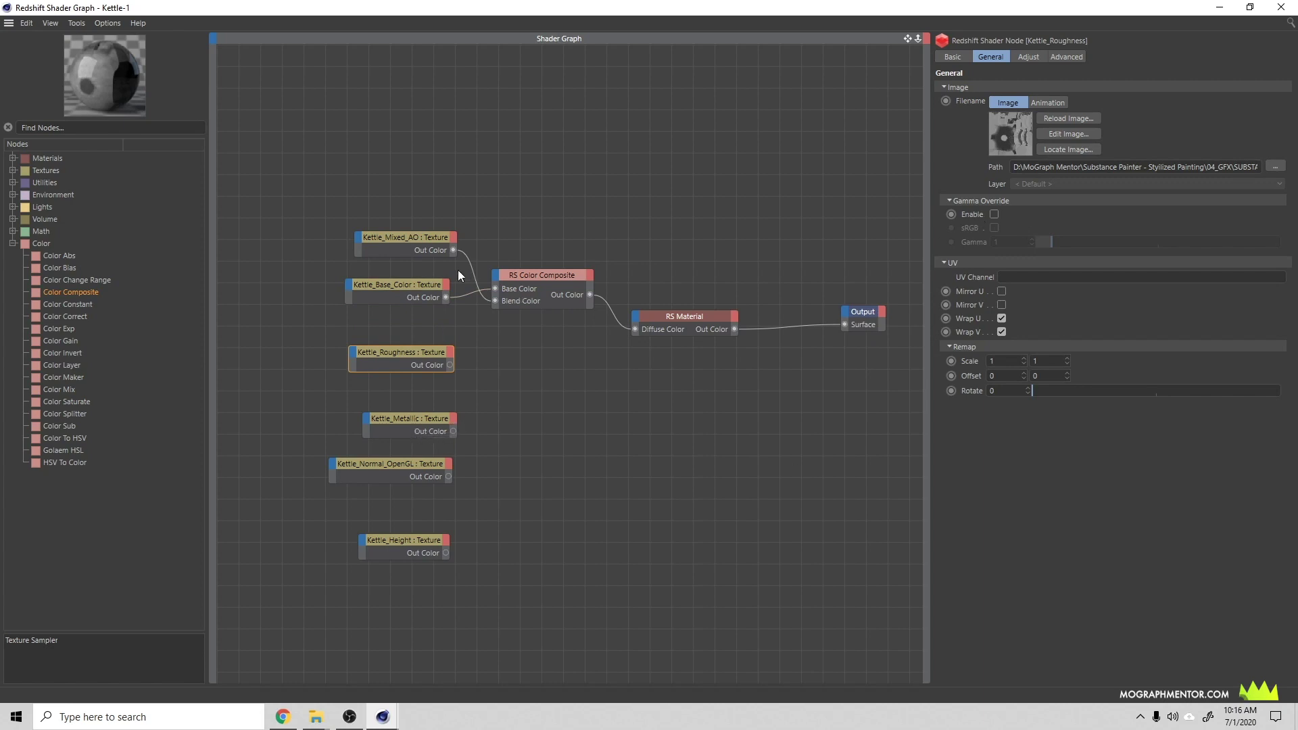
click(411, 244)
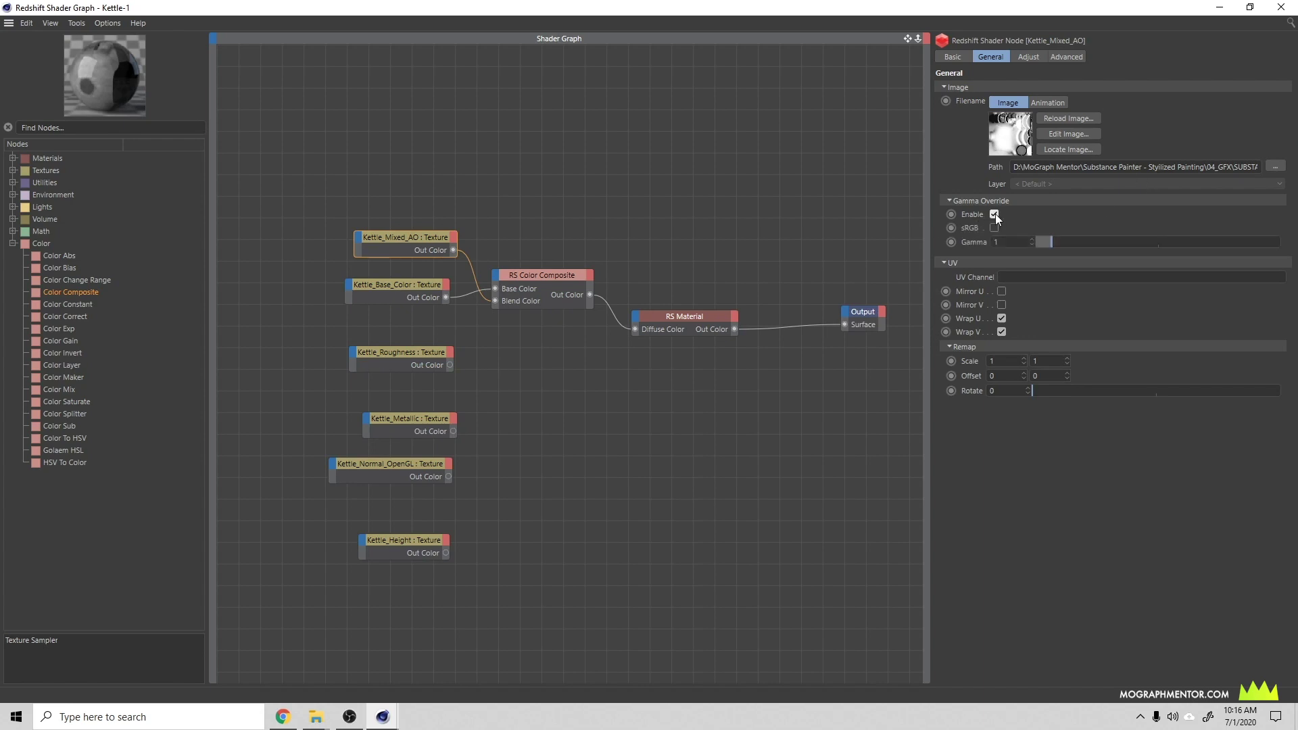
click(994, 228)
click(419, 283)
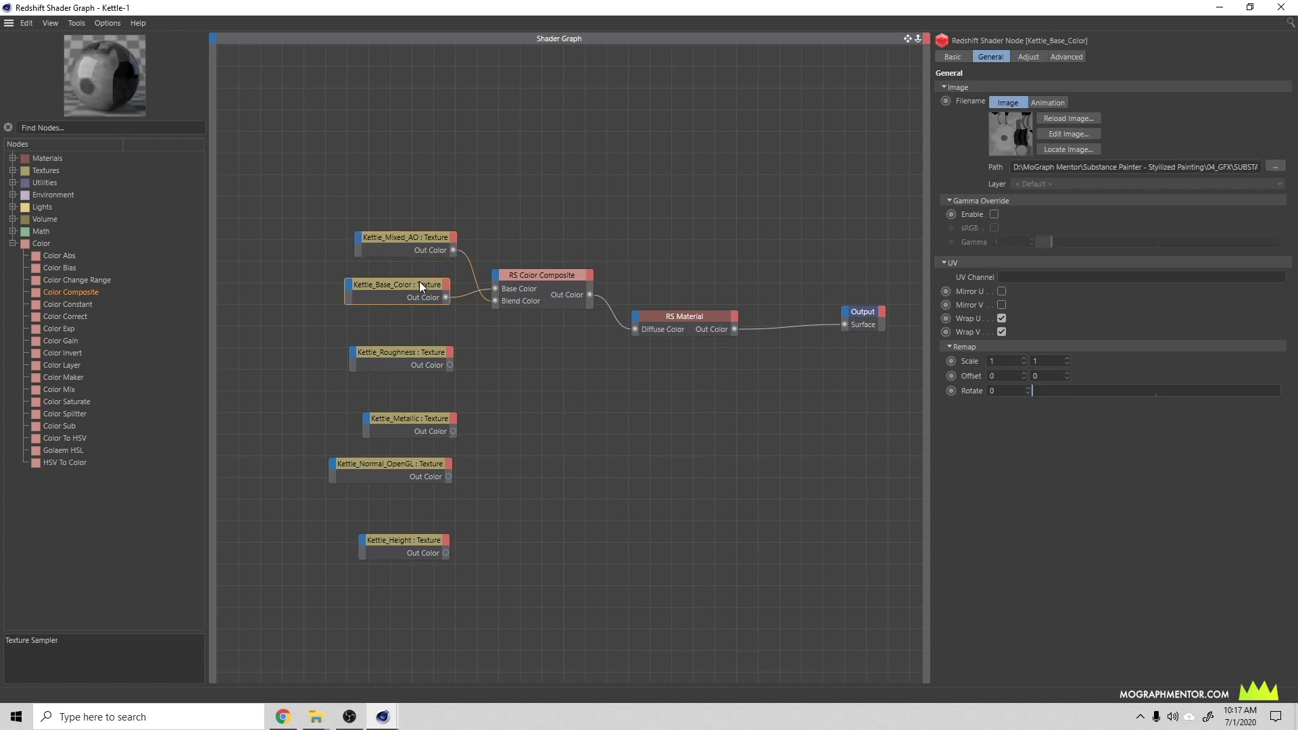
click(994, 214)
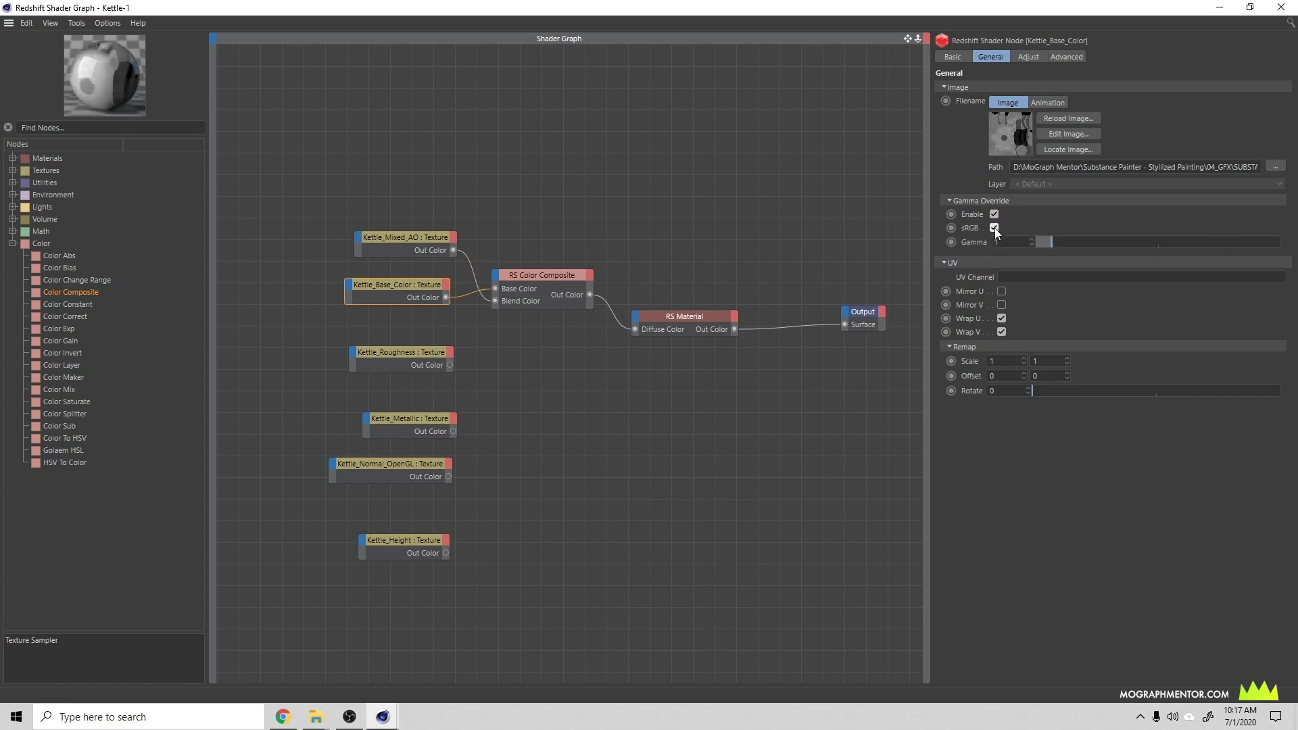
click(995, 229)
Enable gamma override on Kettle_Roughness, Kettle_Metallic, Kettle_Normal_OpenGL and Kettle_Height
click(413, 358)
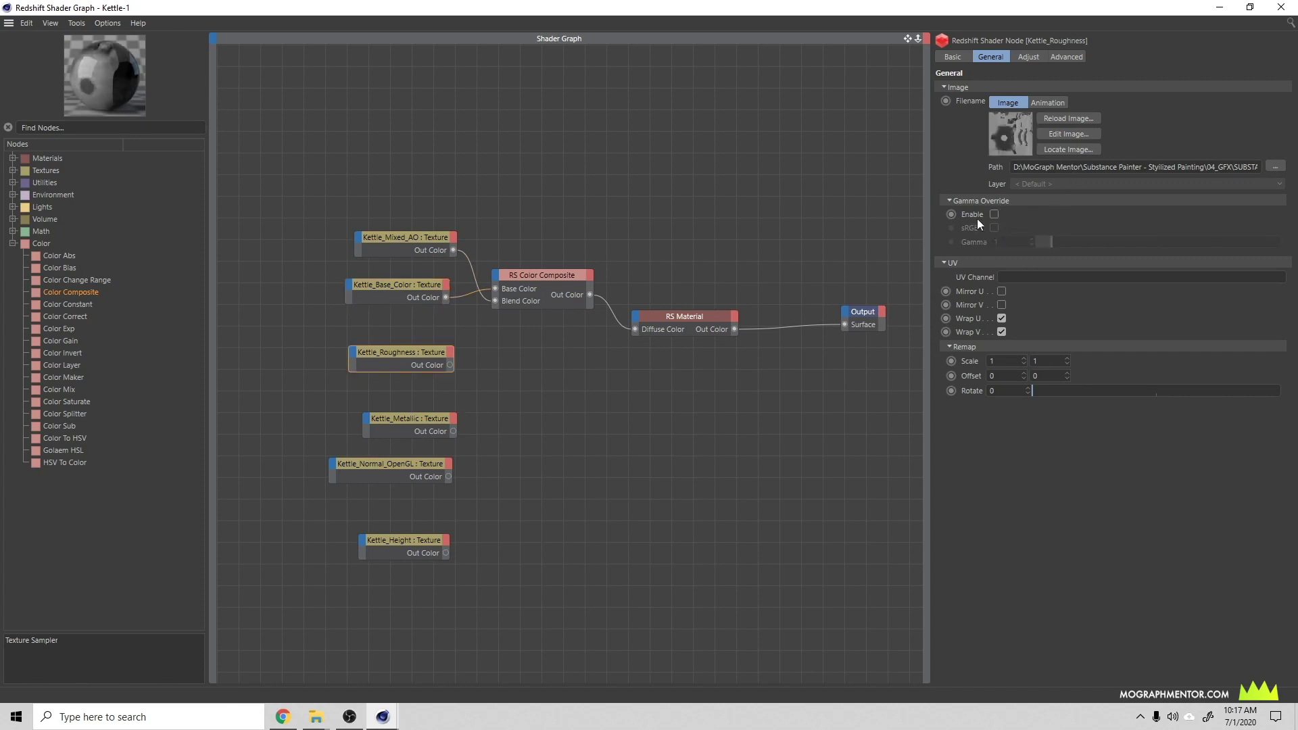
click(994, 214)
click(430, 434)
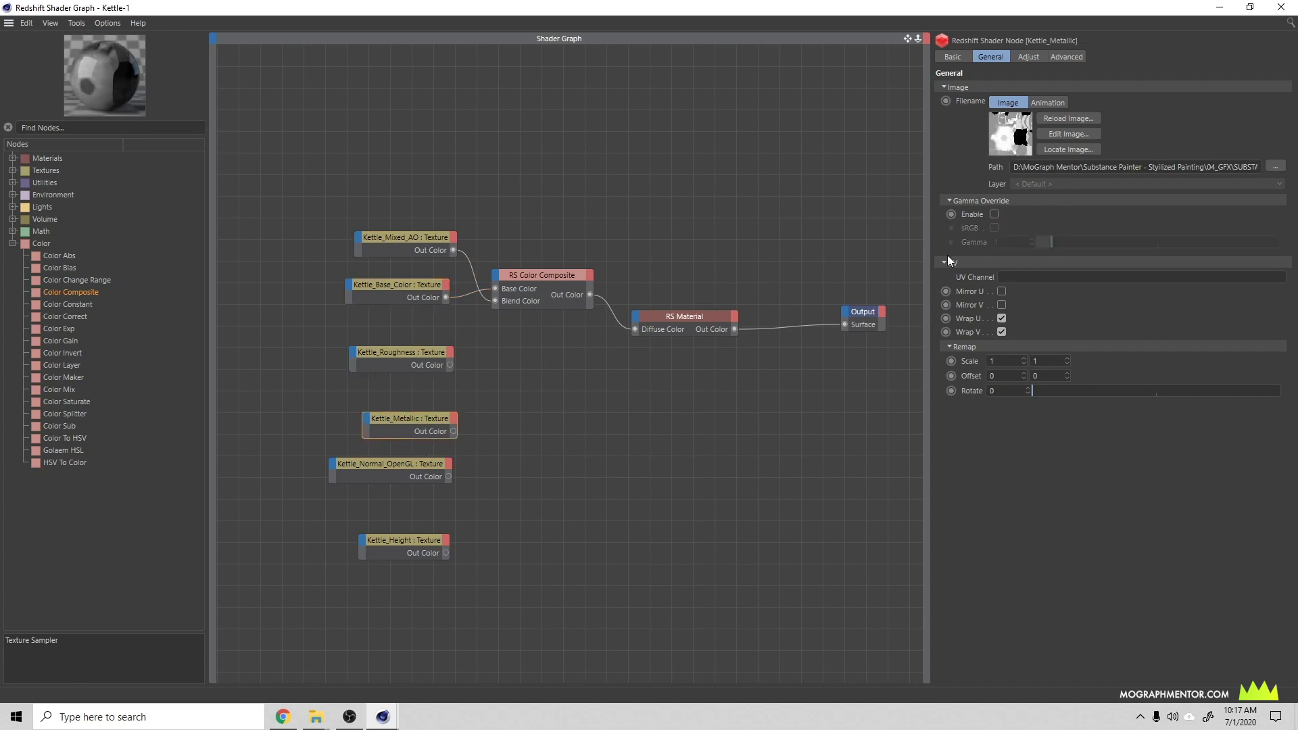
click(994, 214)
click(407, 464)
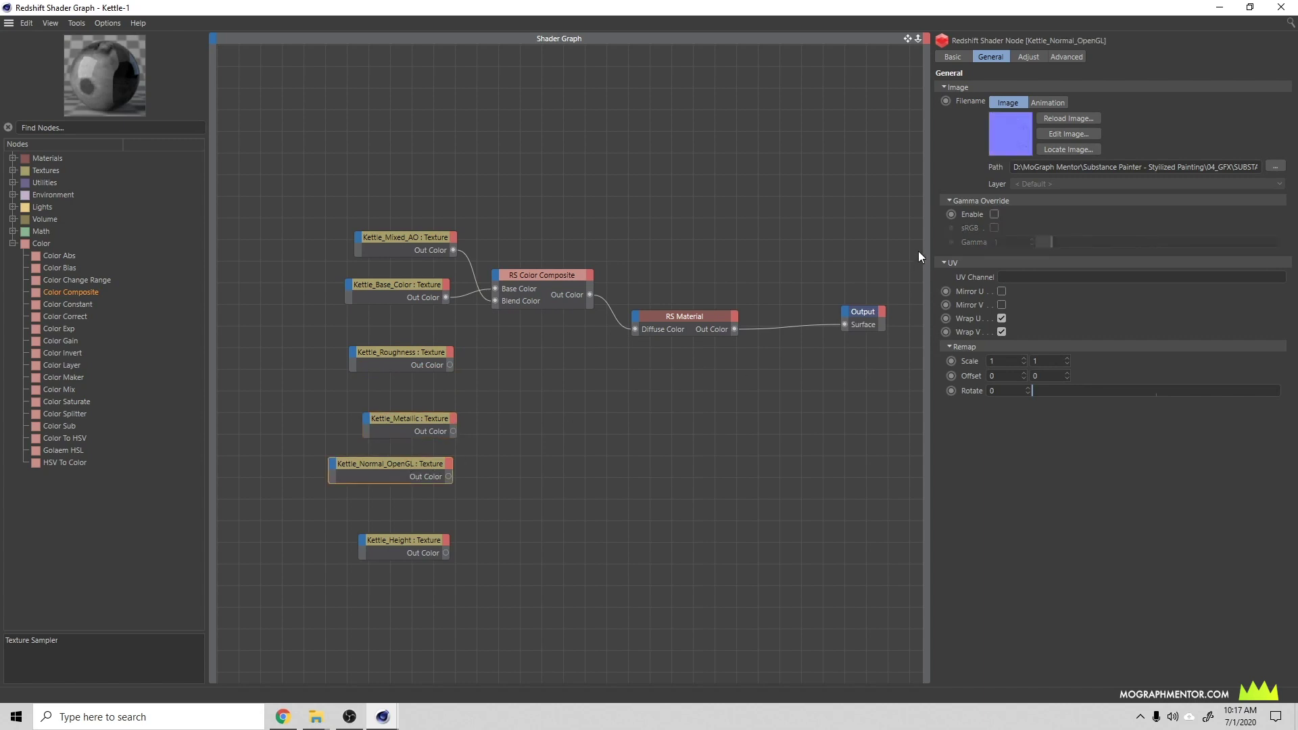
click(994, 214)
click(429, 540)
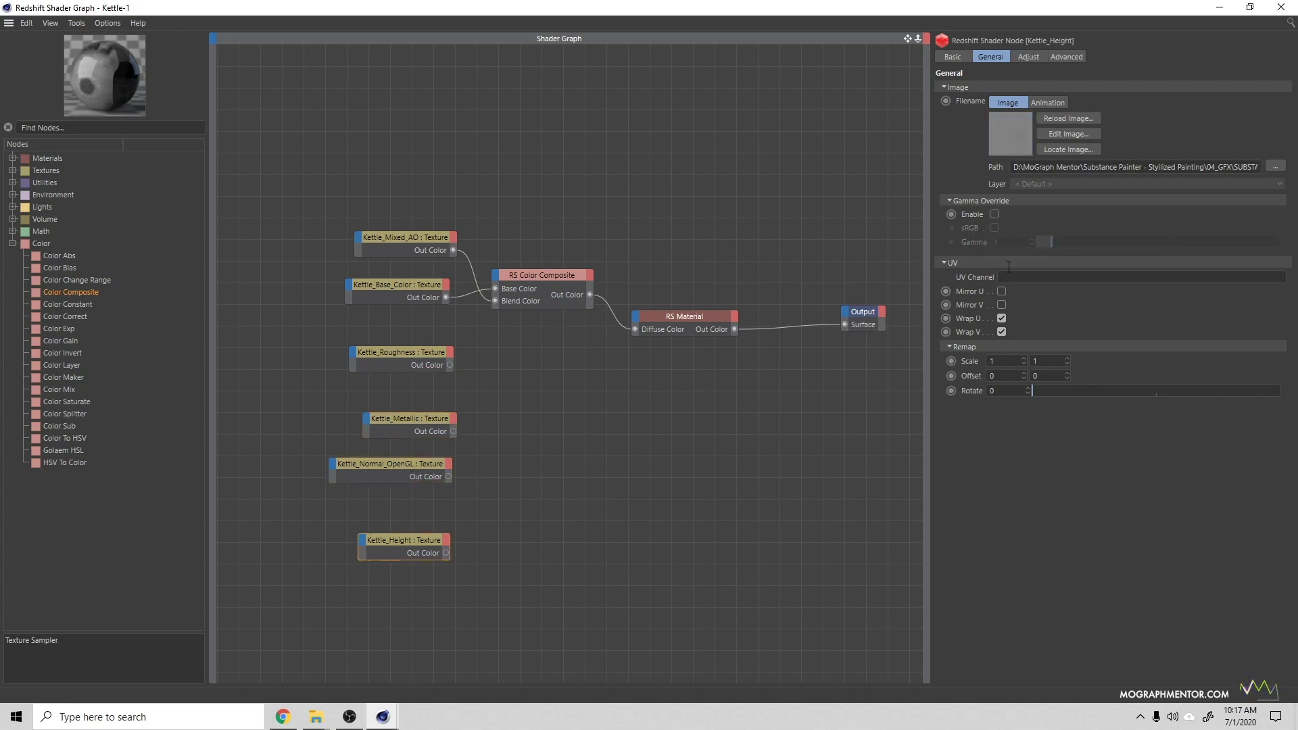
click(994, 214)
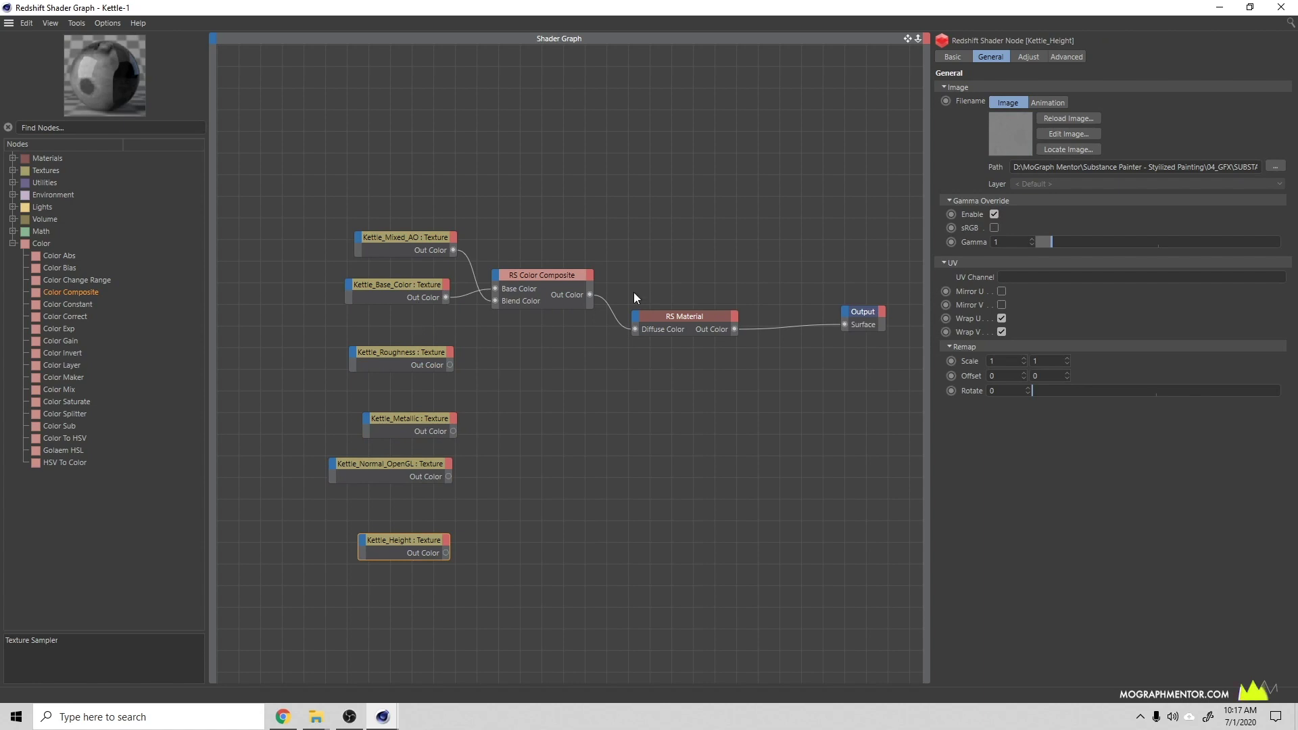
click(427, 289)
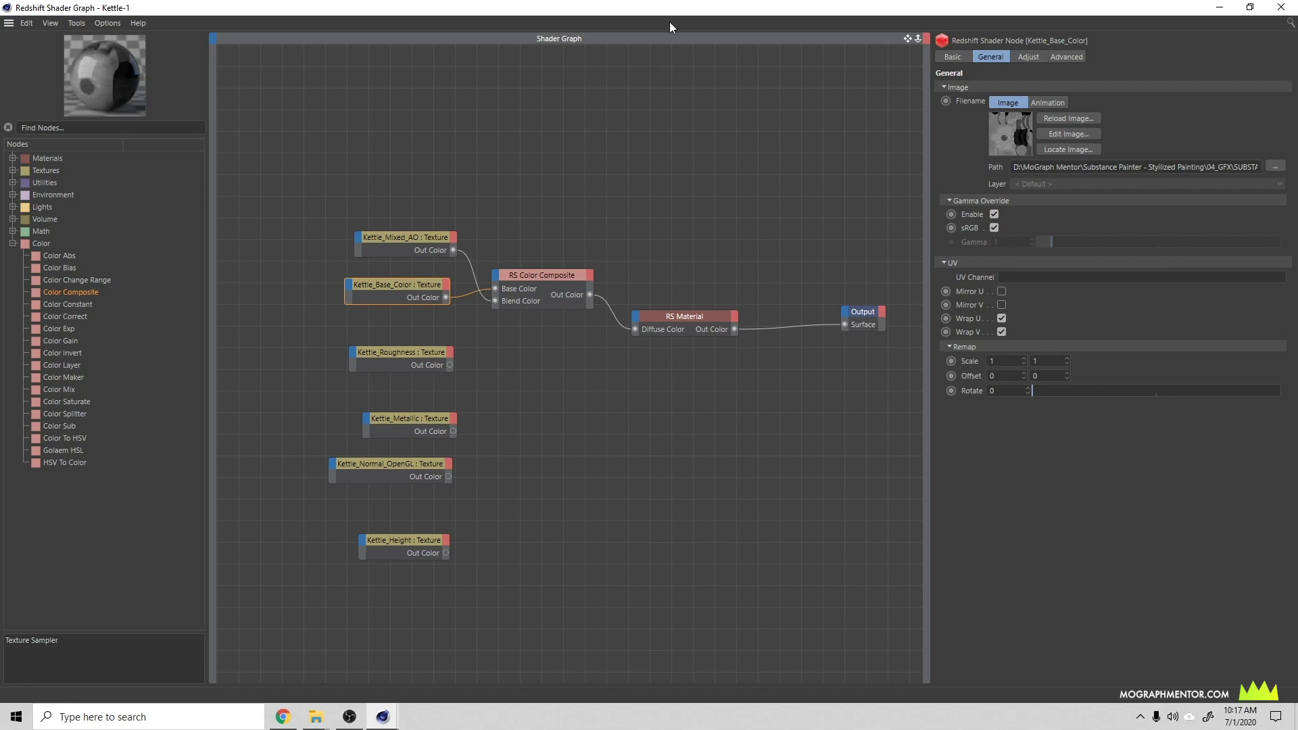
Connect Kettle_Roughness's output to the RS Material's Refl Roughness
middle_drag(703, 269, 557, 305)
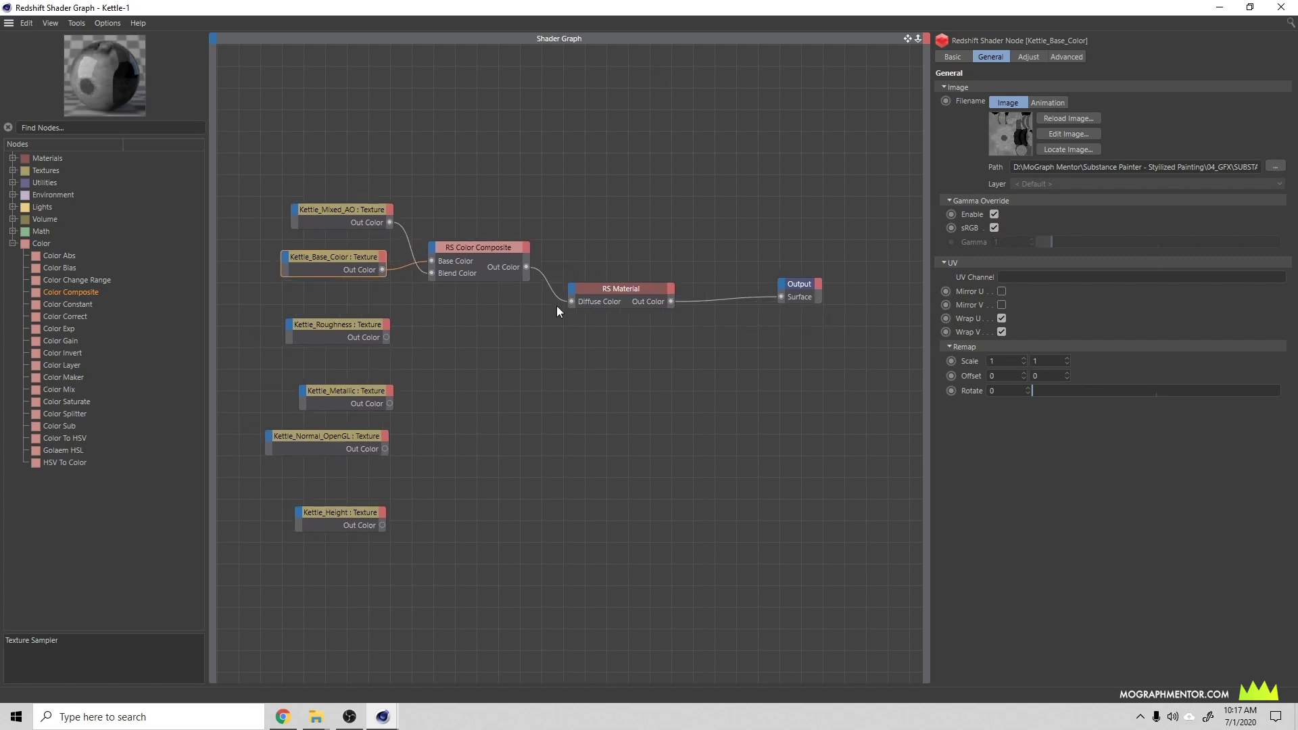
drag(607, 294, 637, 291)
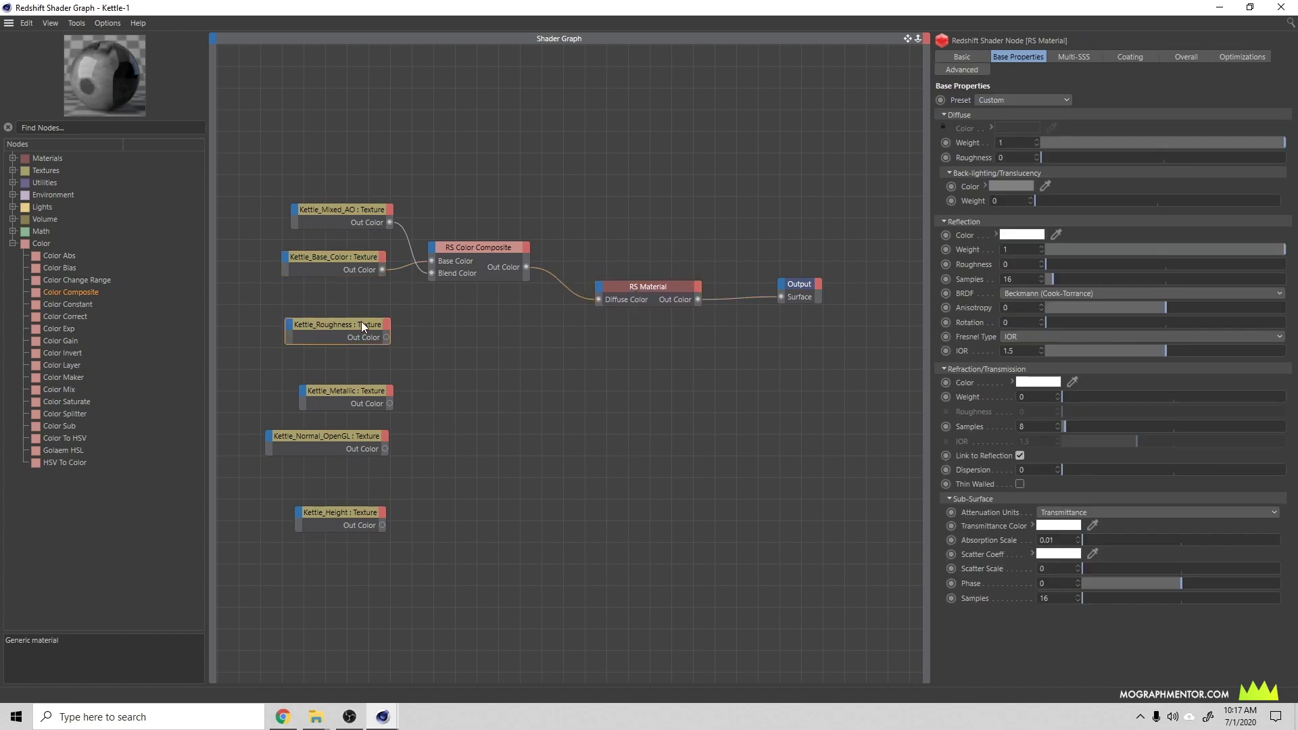
drag(362, 322, 360, 317)
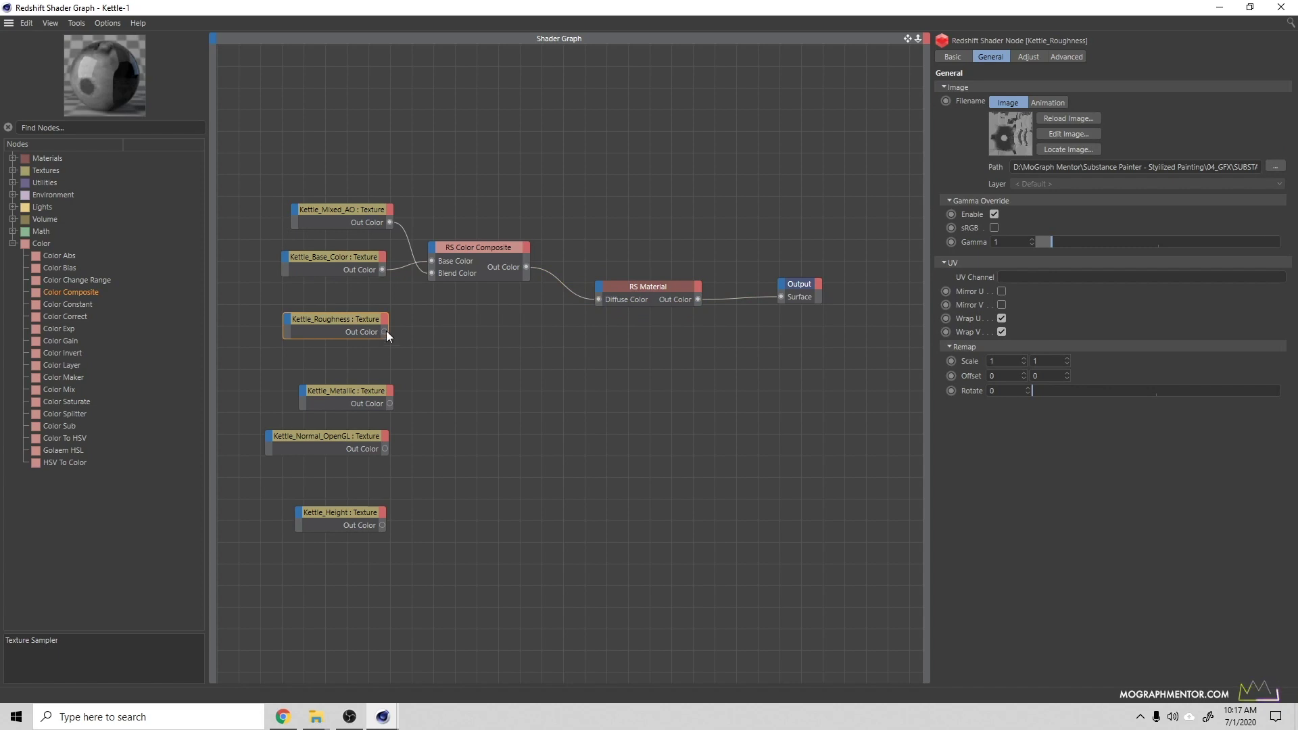
drag(386, 332, 599, 290)
mouse_move(609, 294)
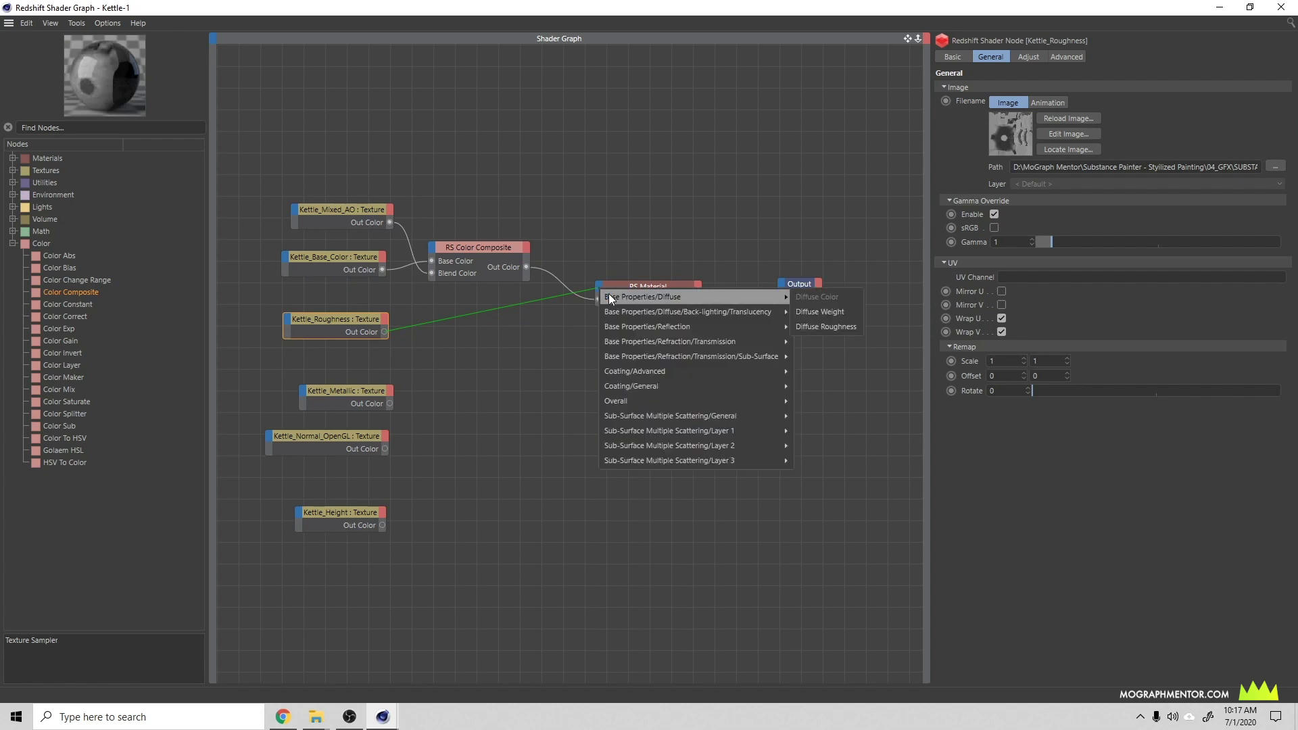
mouse_move(652, 331)
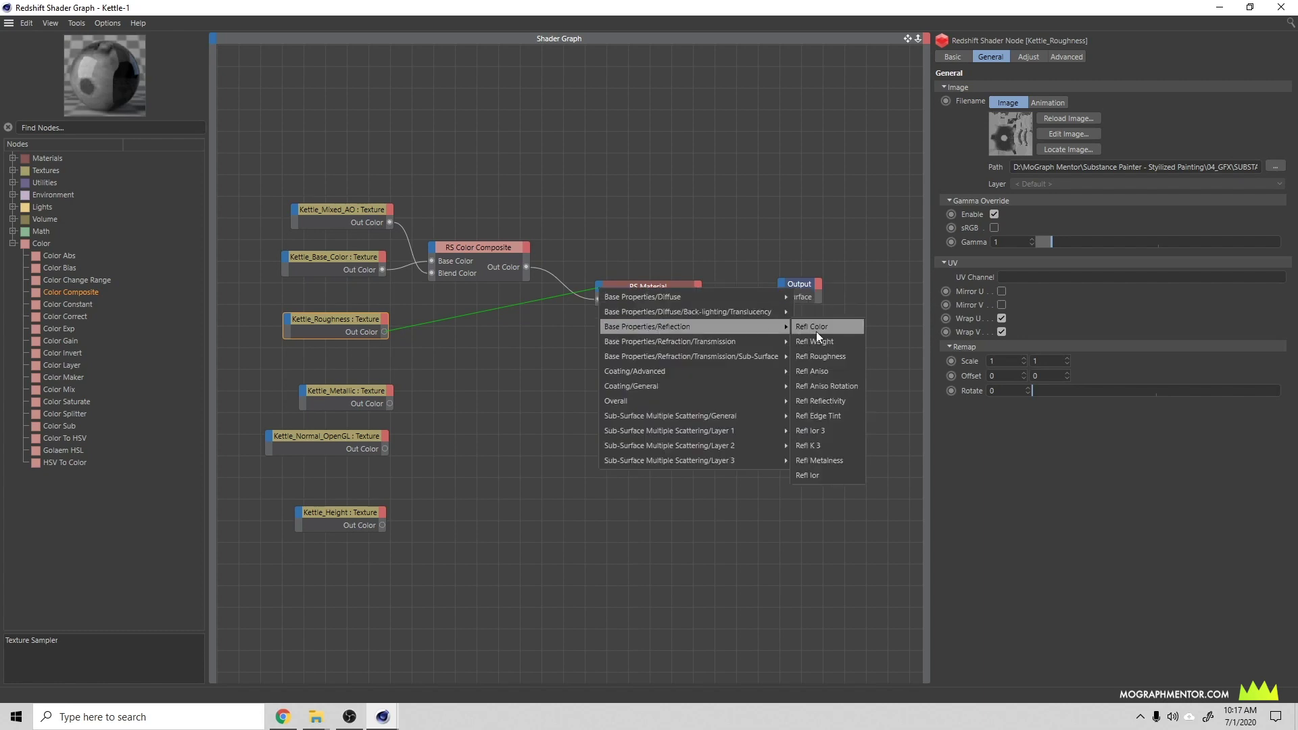
click(830, 358)
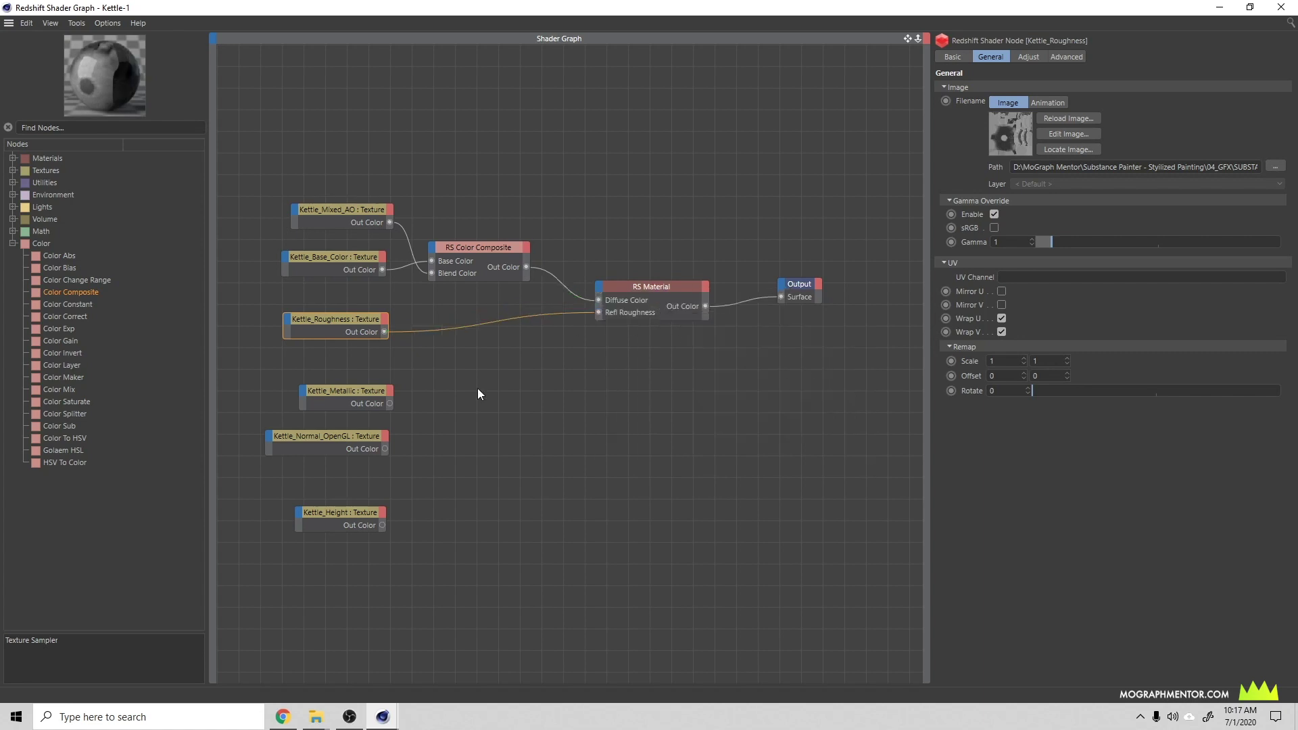
Connect Kettle_Metallic's output to the RS Material's Refl Metalness
click(351, 392)
drag(358, 389, 350, 375)
click(638, 295)
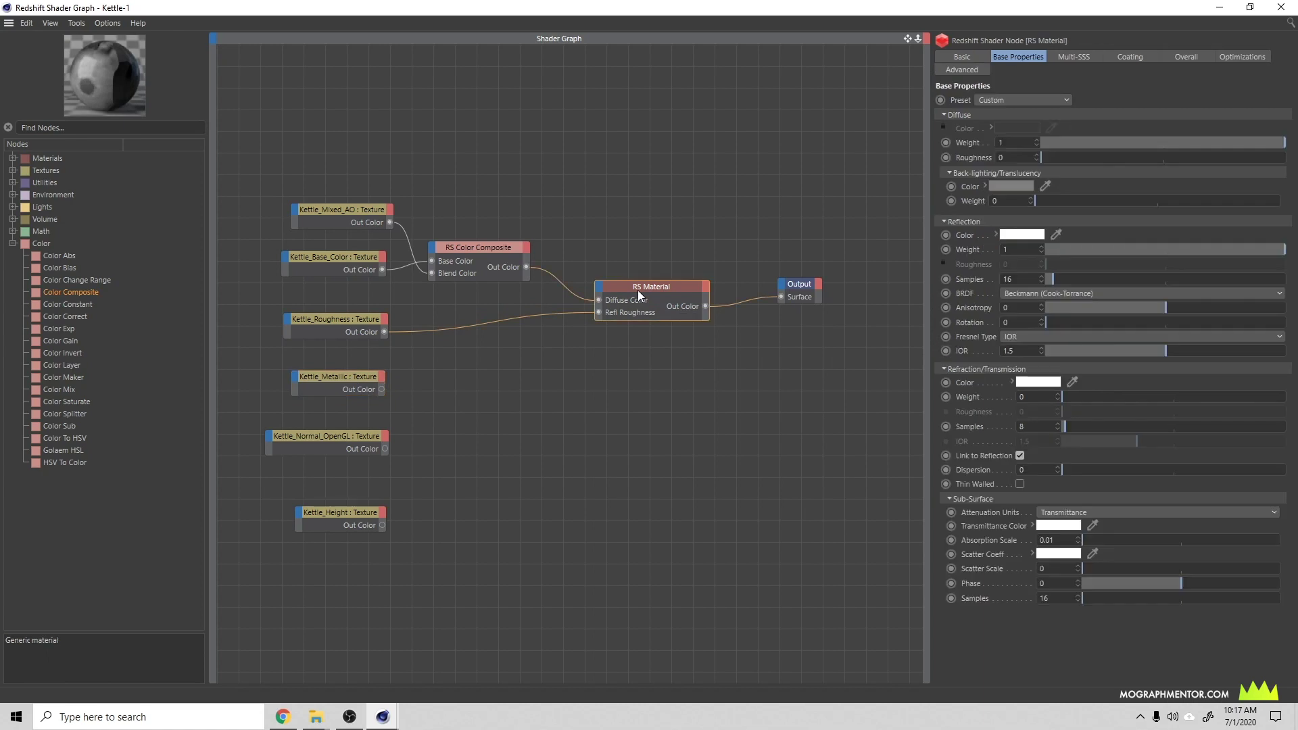
drag(381, 390, 599, 287)
mouse_move(677, 326)
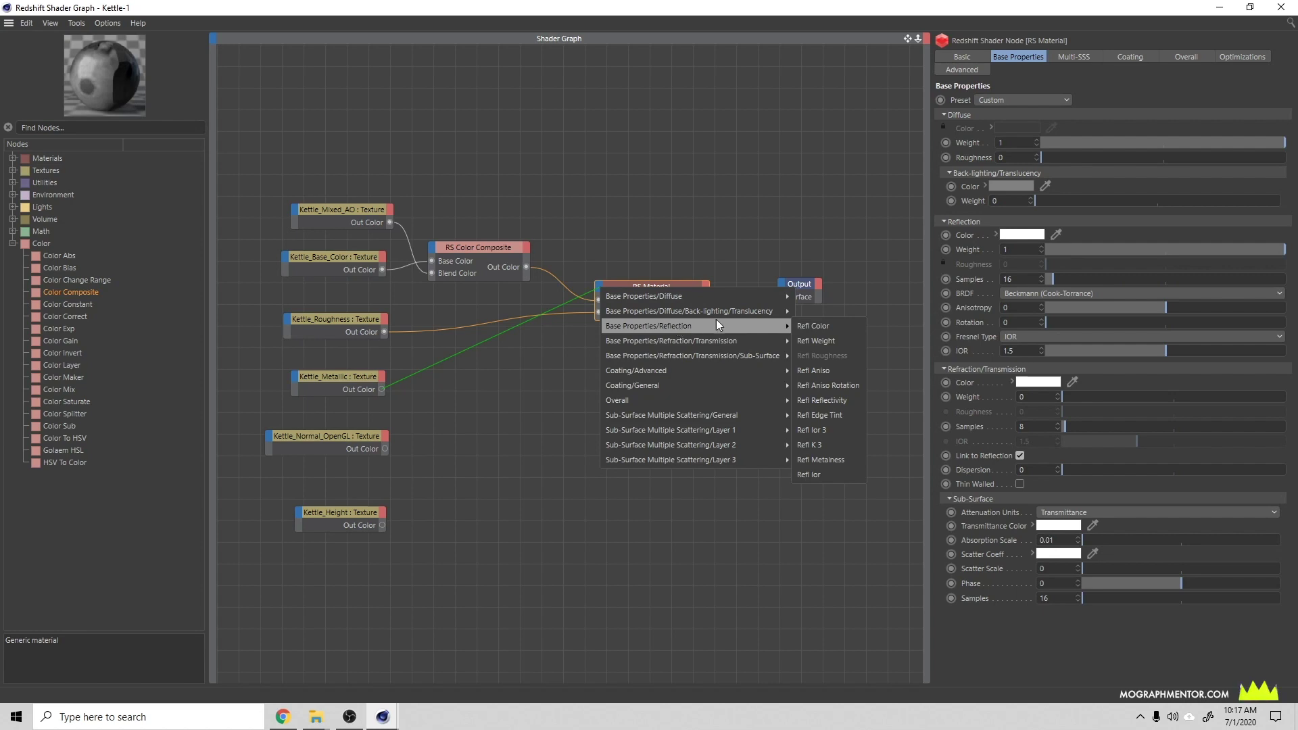
click(830, 460)
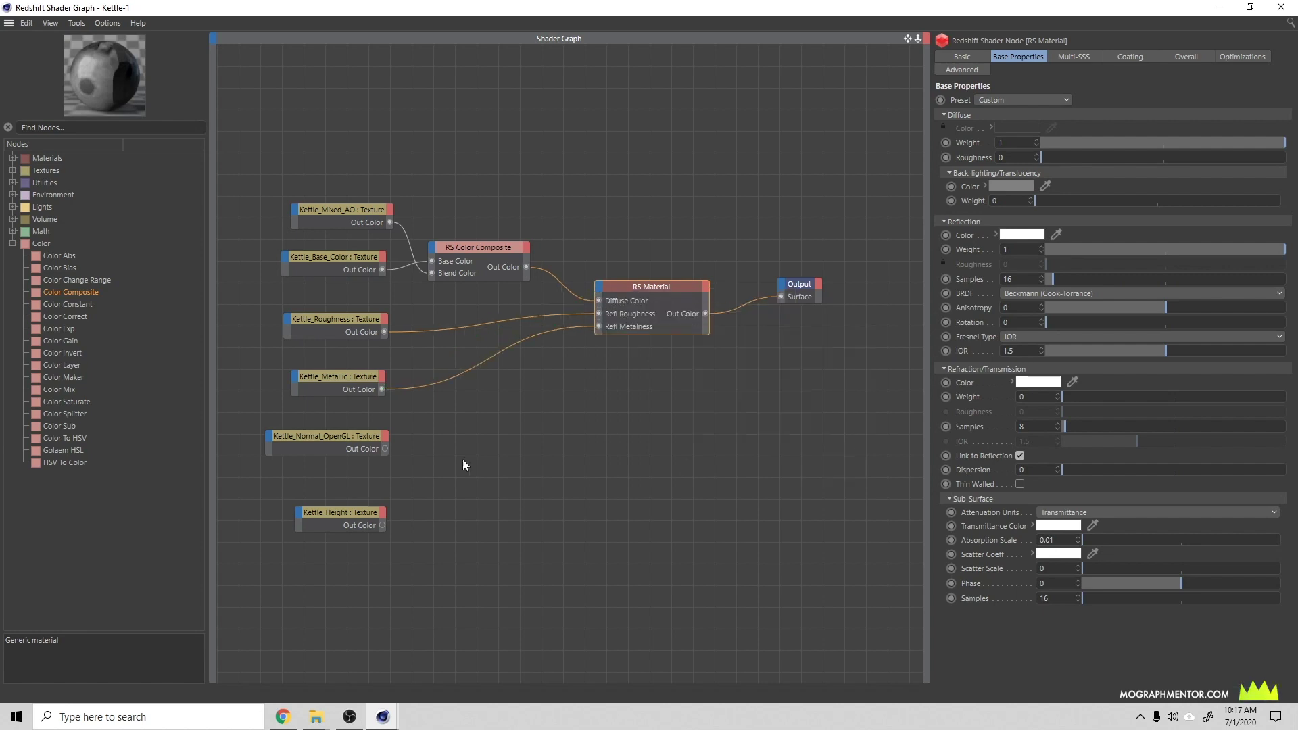
click(333, 449)
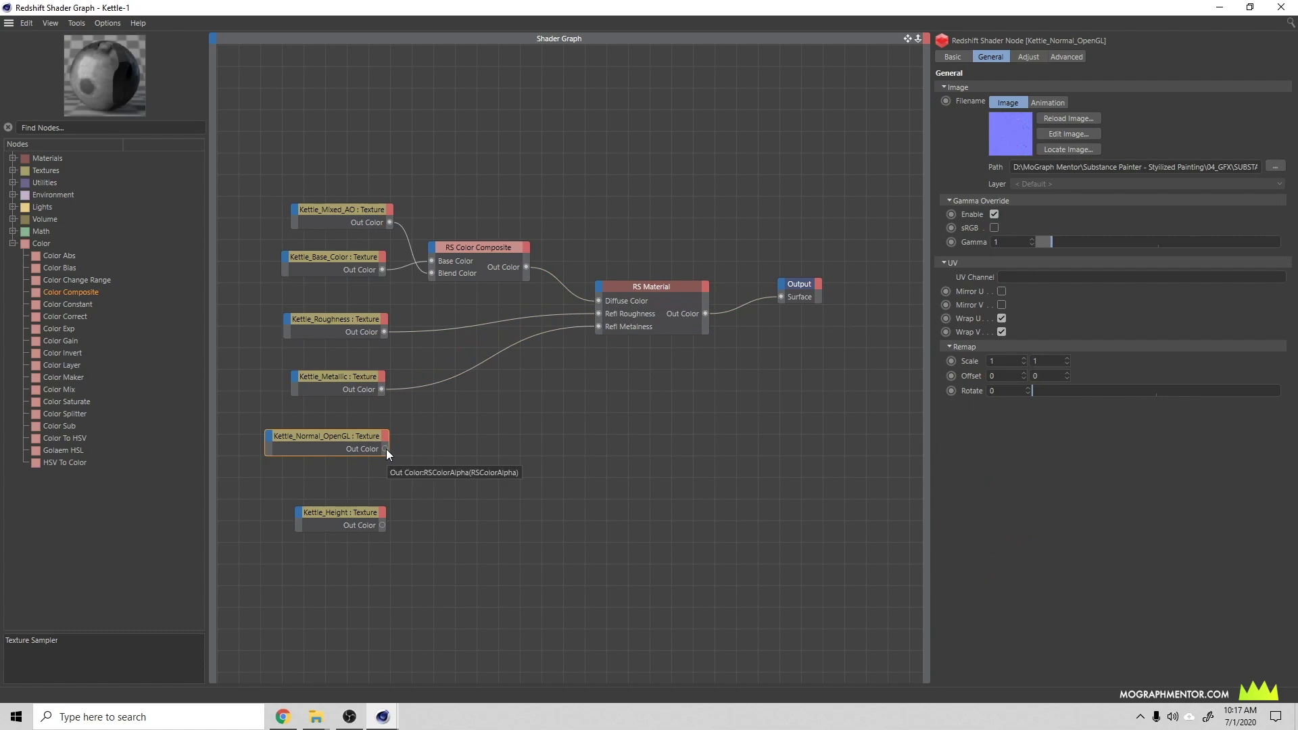
Keep the RS Material preset on Custom and nudge the node slightly up
click(697, 297)
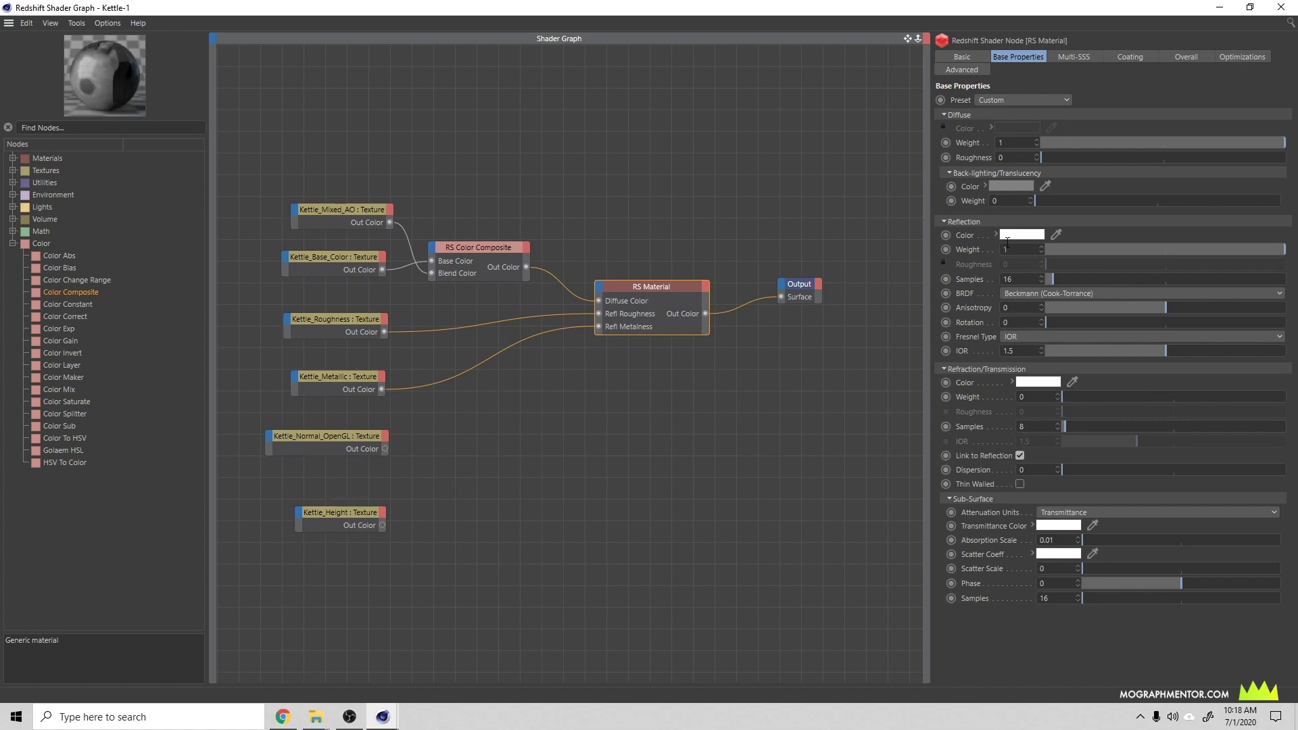
click(1020, 100)
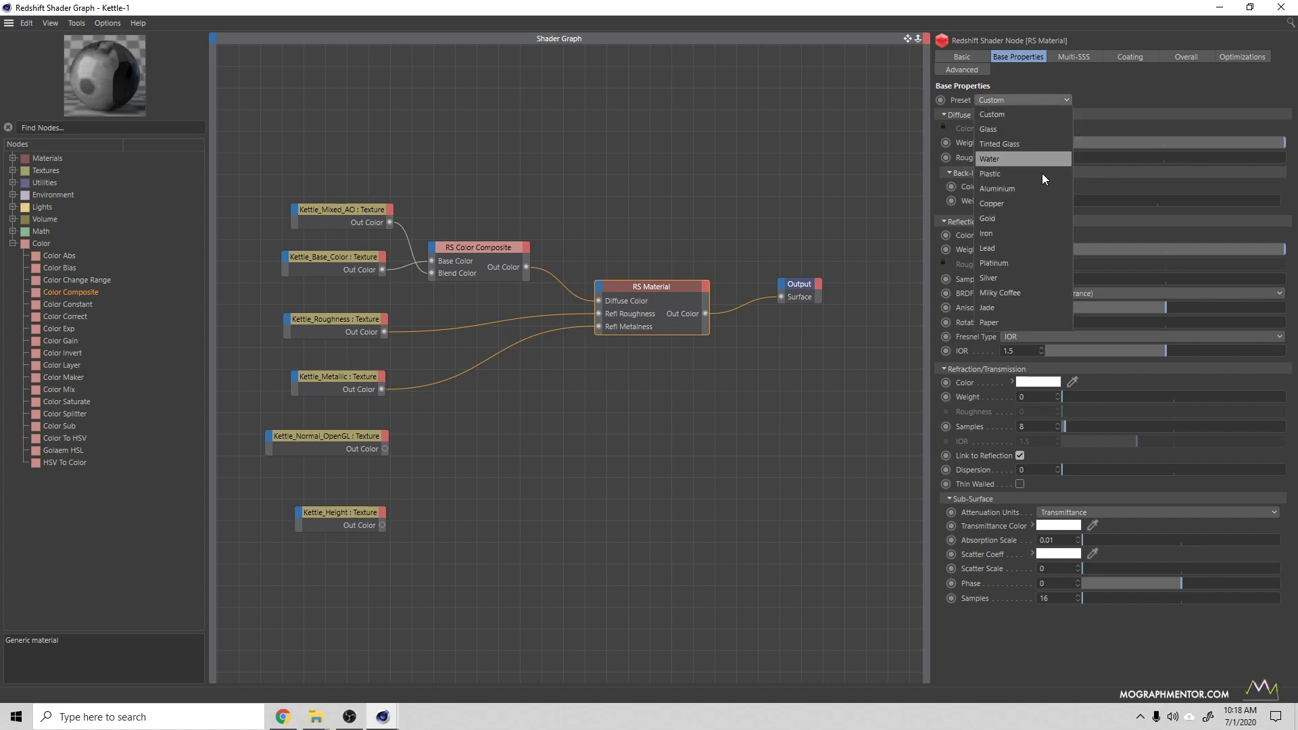
click(1131, 91)
drag(679, 286, 679, 277)
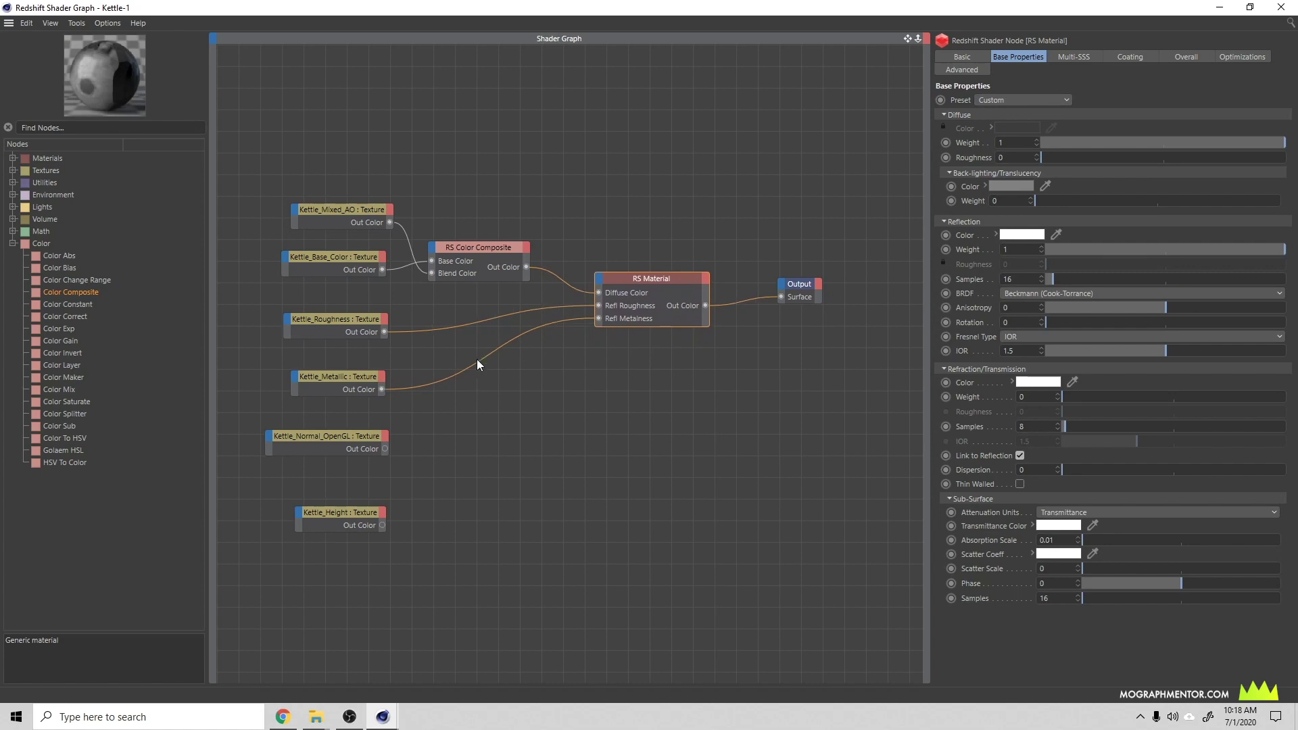
click(364, 390)
click(721, 306)
Set the RS Material reflection BRDF to GGX and Fresnel Type to Metalness
click(1051, 293)
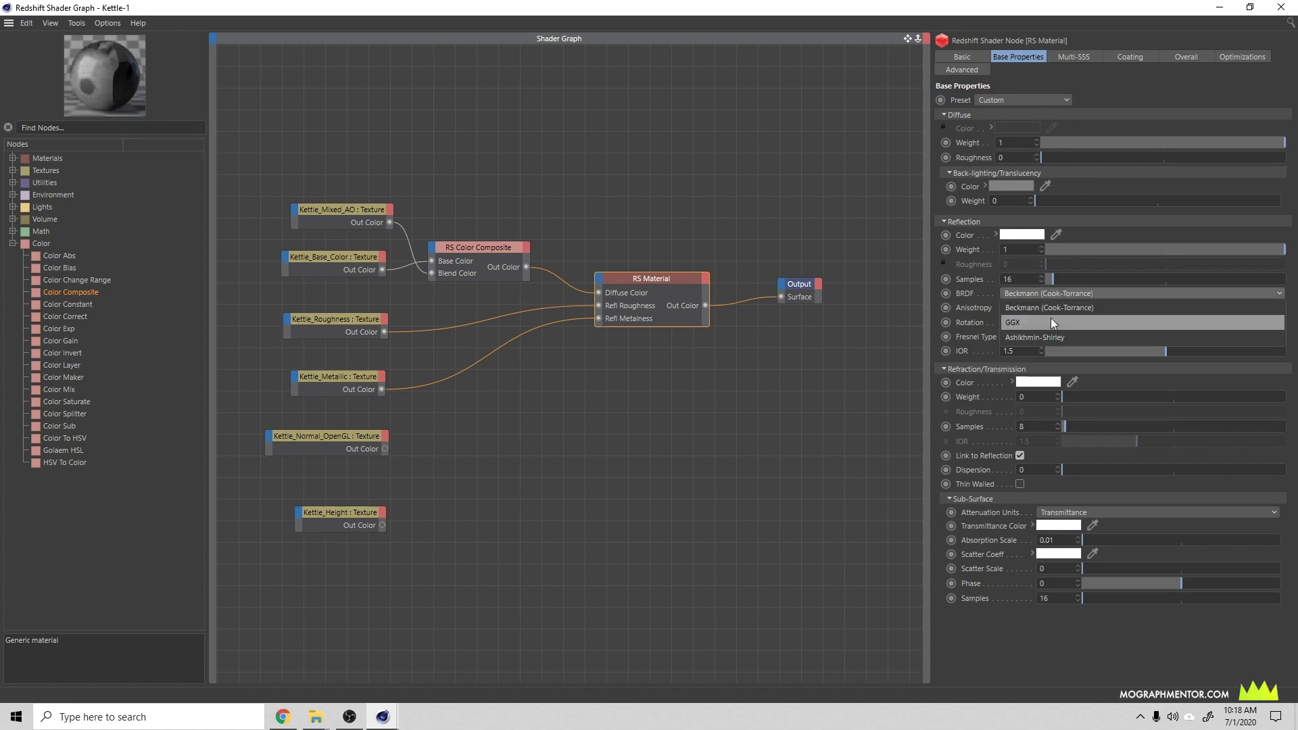
click(1051, 320)
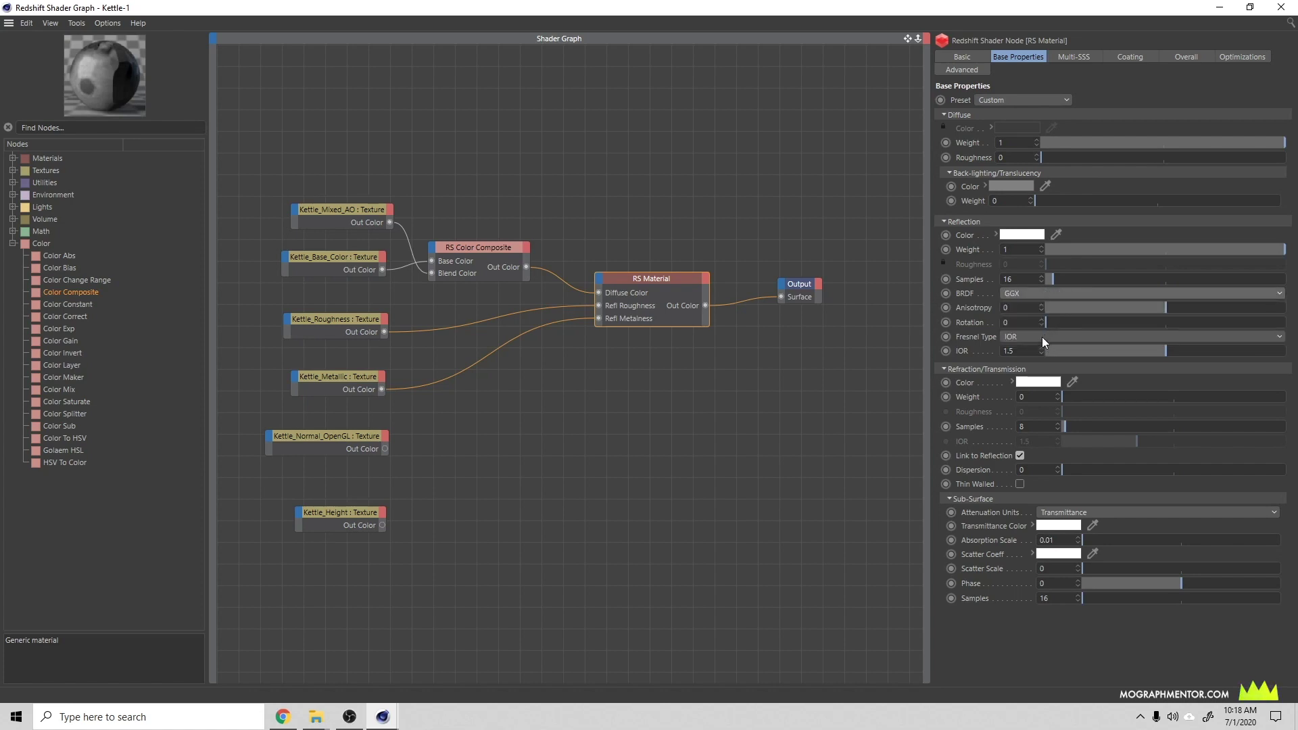
click(1042, 337)
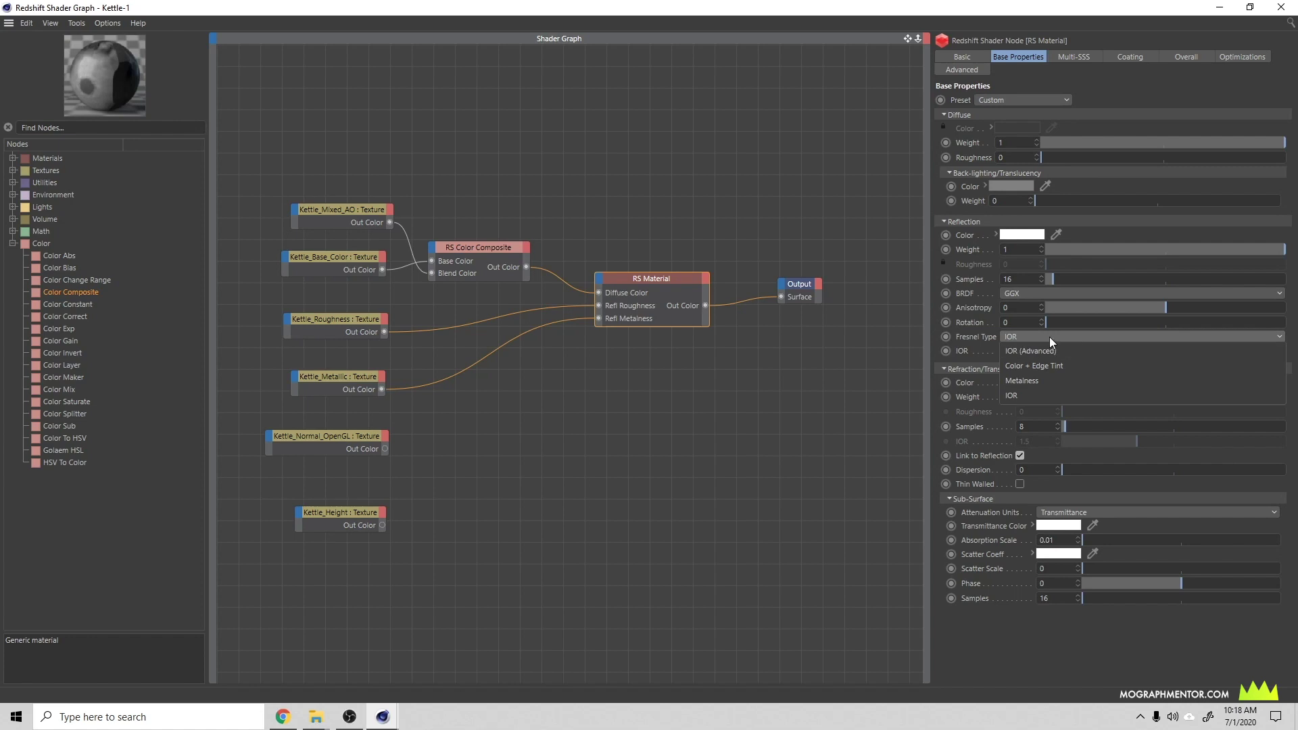
click(1050, 380)
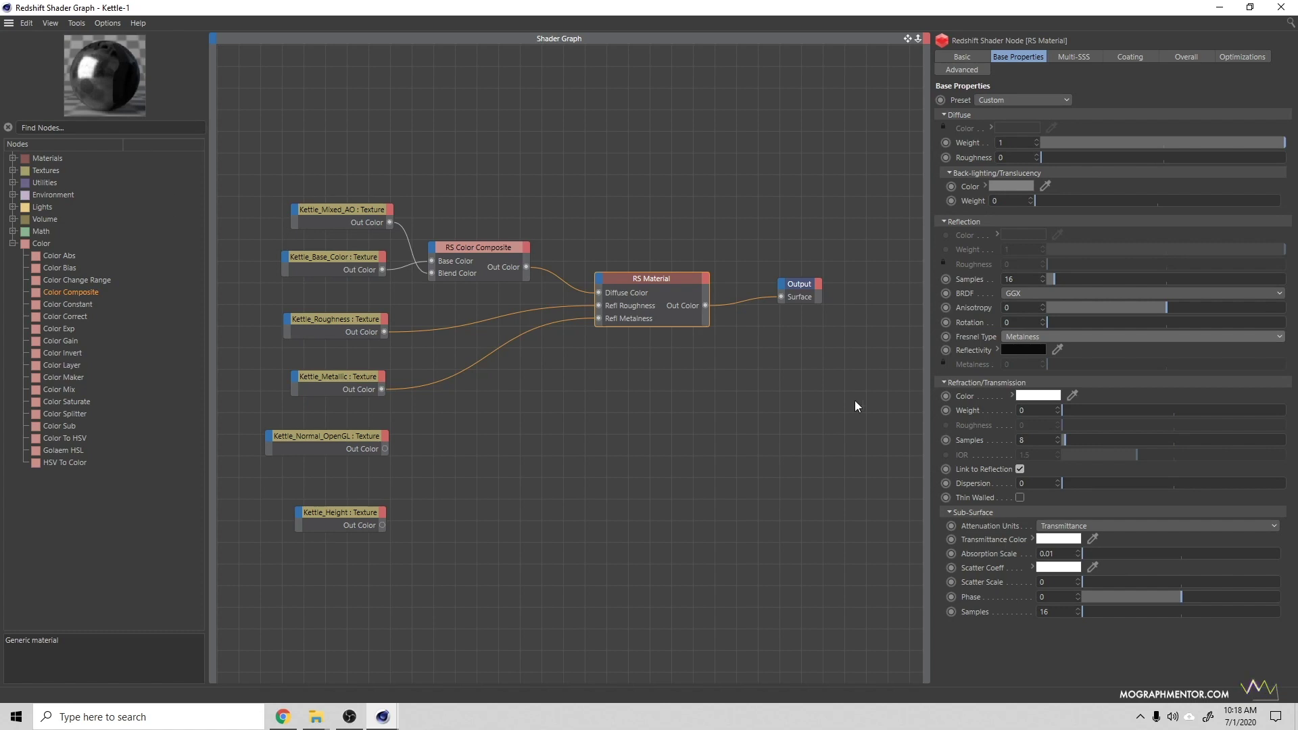
Set the Reflectivity colour to H 0°, S 0%, V 10%
click(998, 349)
click(998, 349)
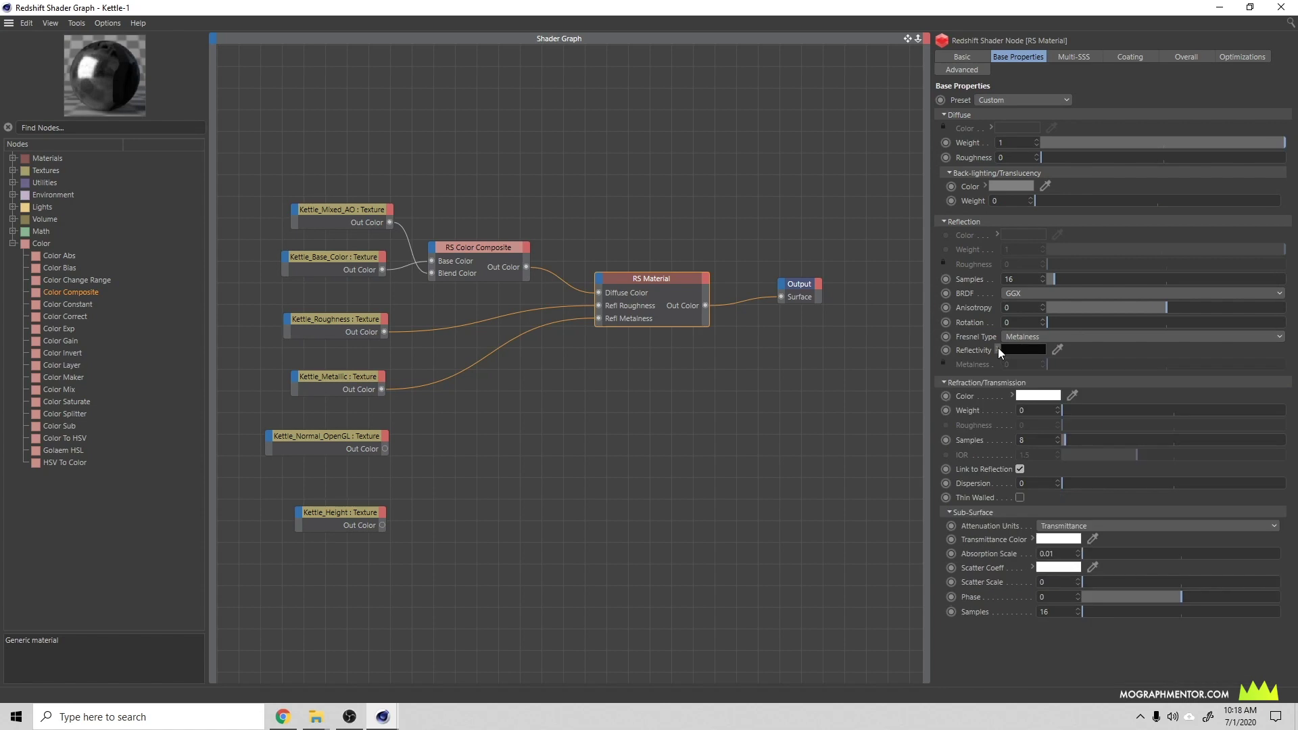
click(998, 349)
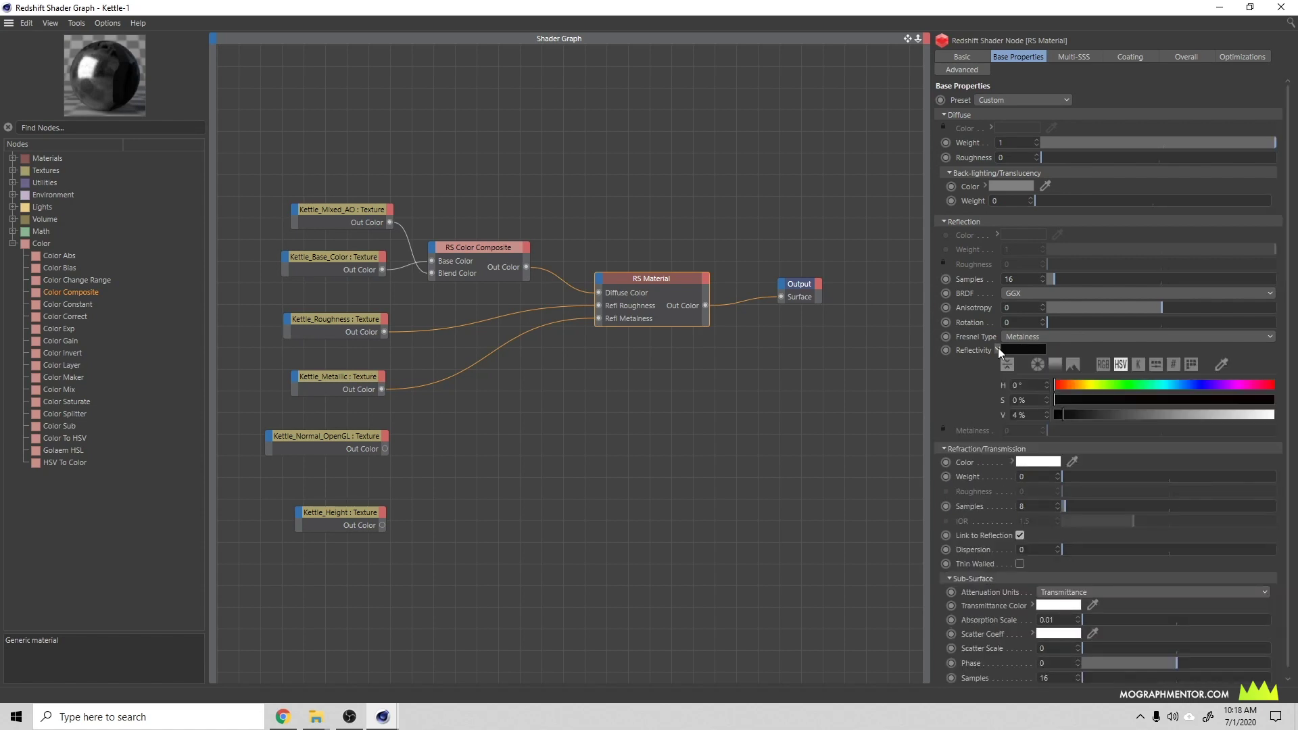
click(998, 349)
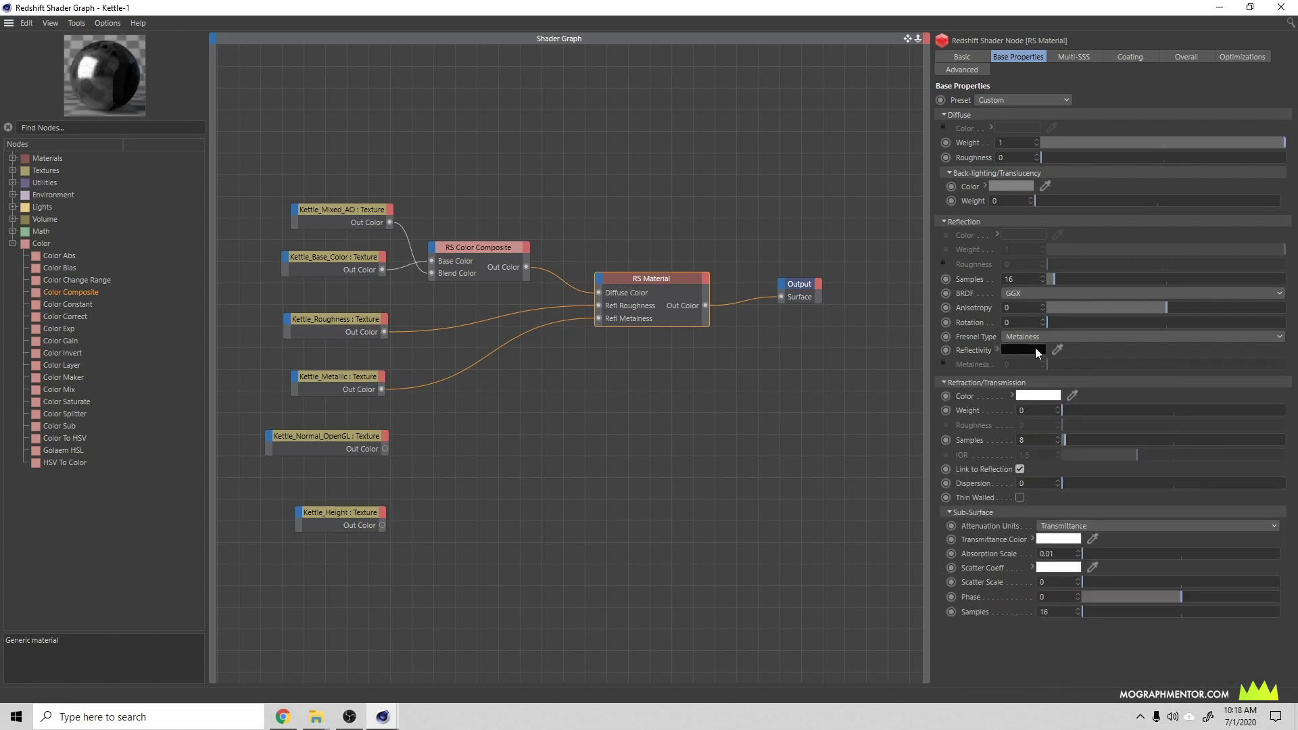
click(997, 350)
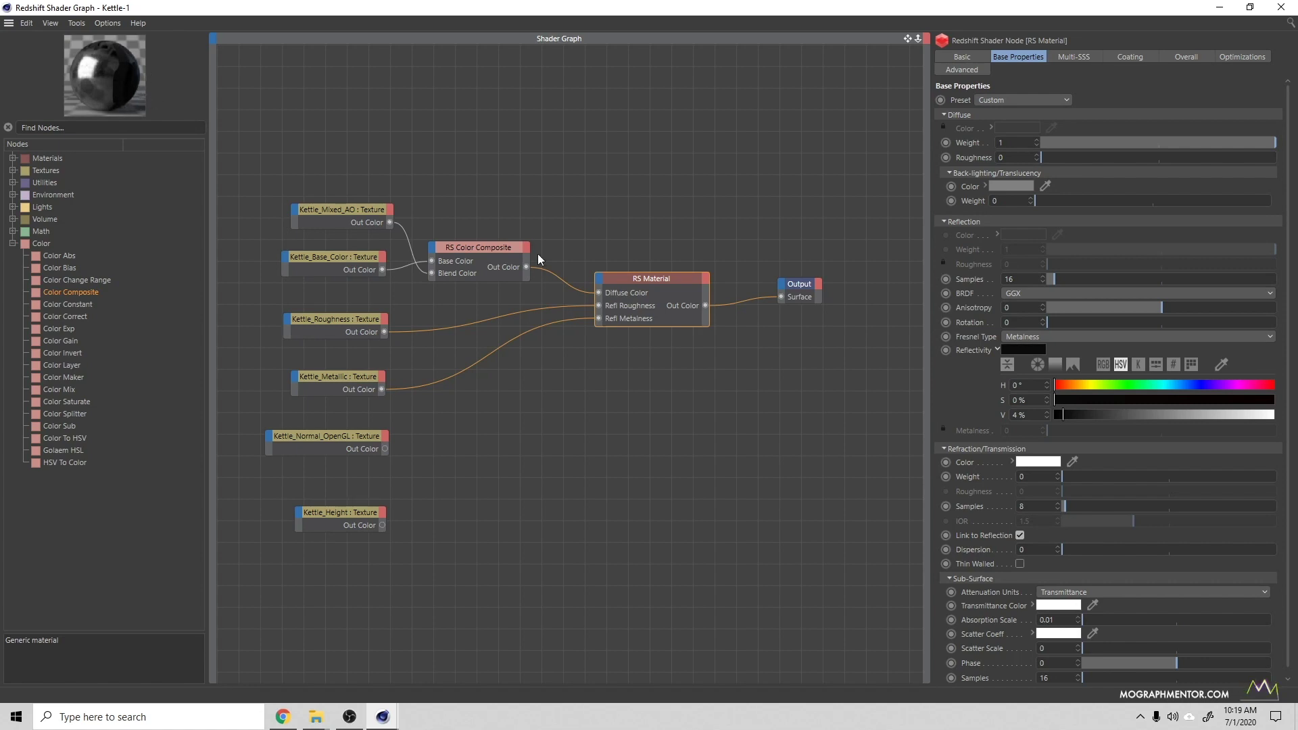
drag(1077, 422, 1191, 418)
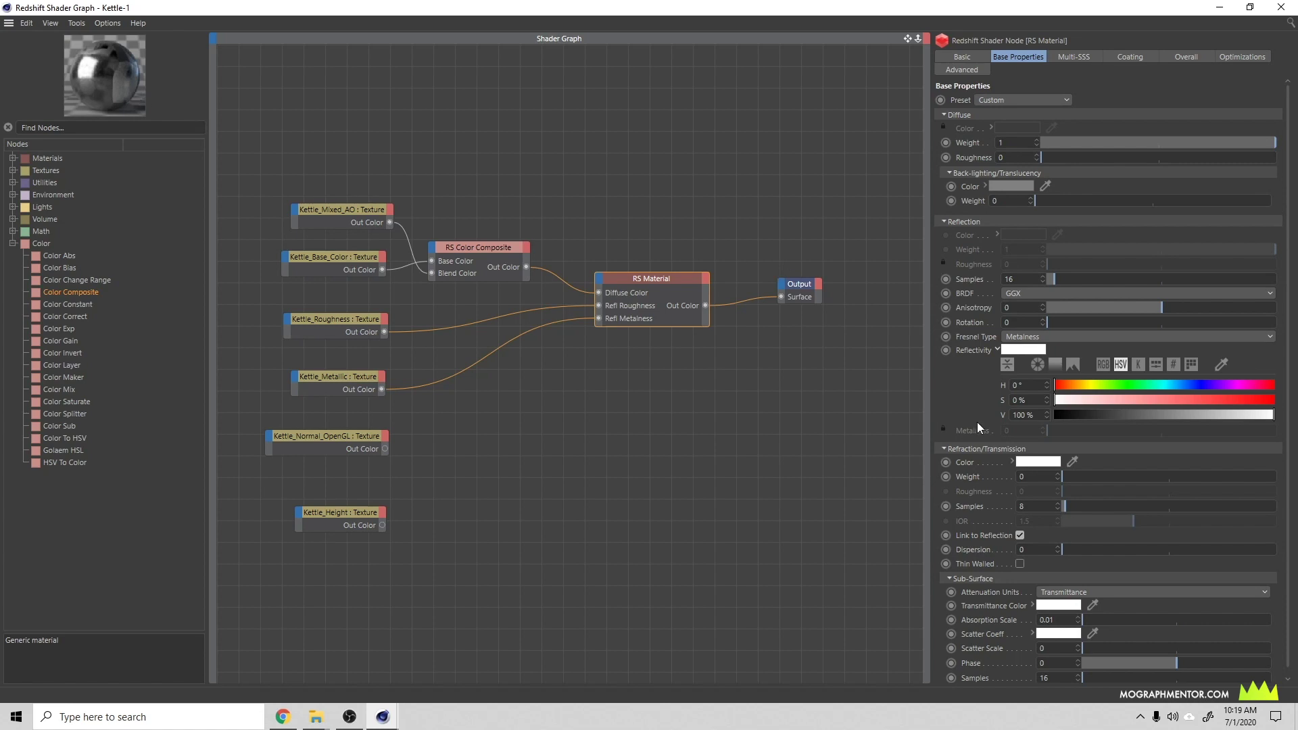
double_click(1026, 416)
text(10)
key(Return)
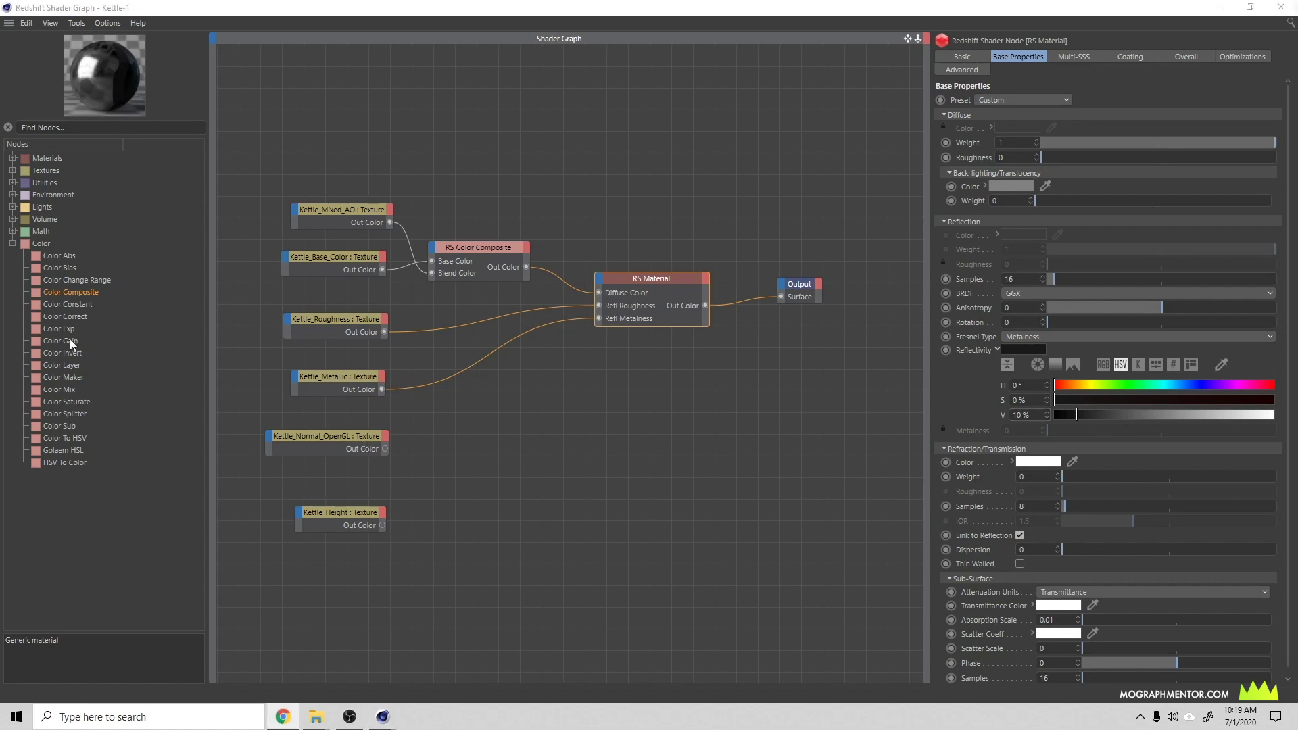
click(15, 244)
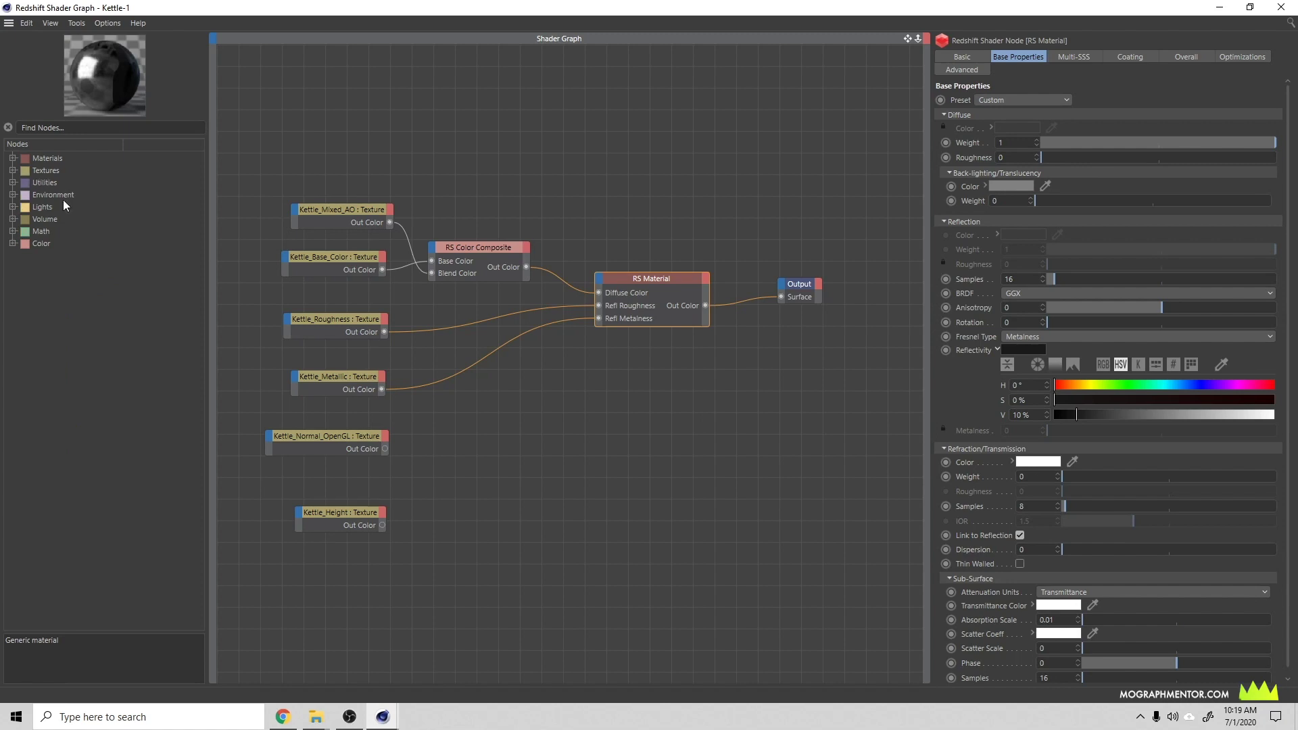
Search for 'bump' and add an RS Bump Map node to the graph
click(84, 128)
text(bump)
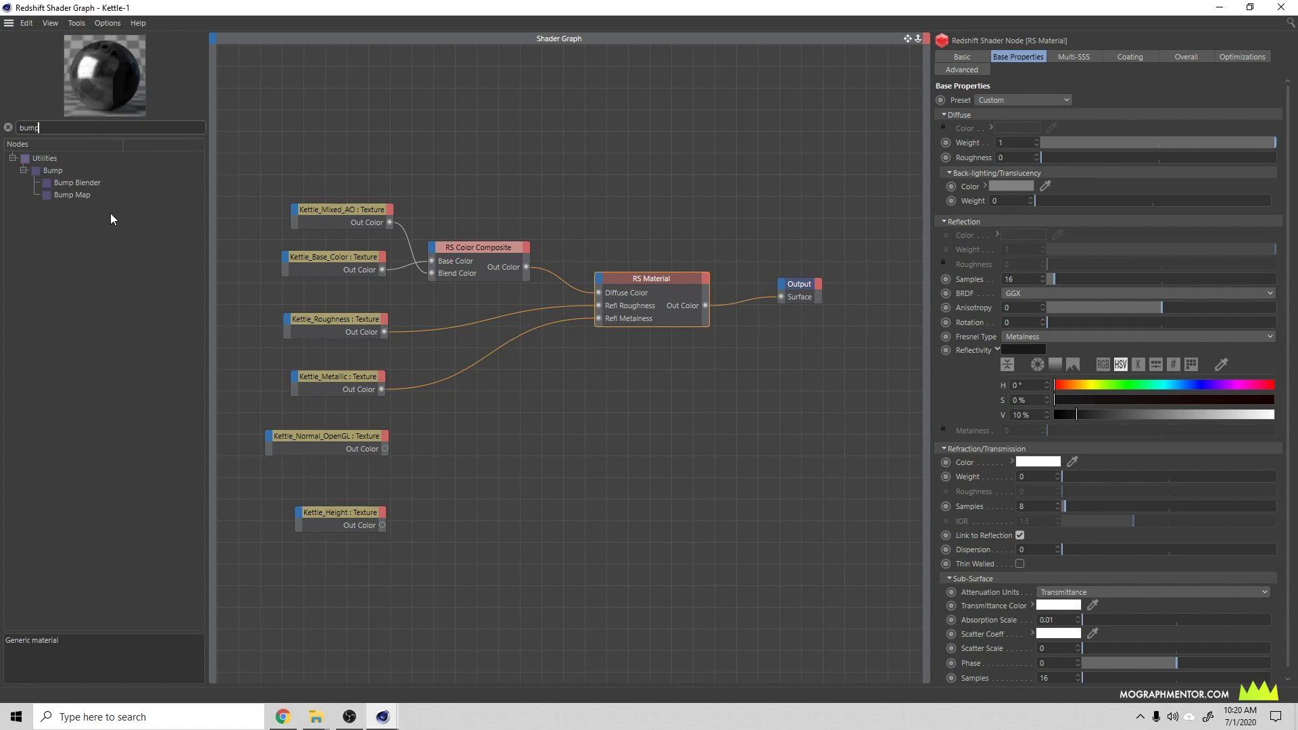
click(80, 194)
drag(84, 199, 492, 434)
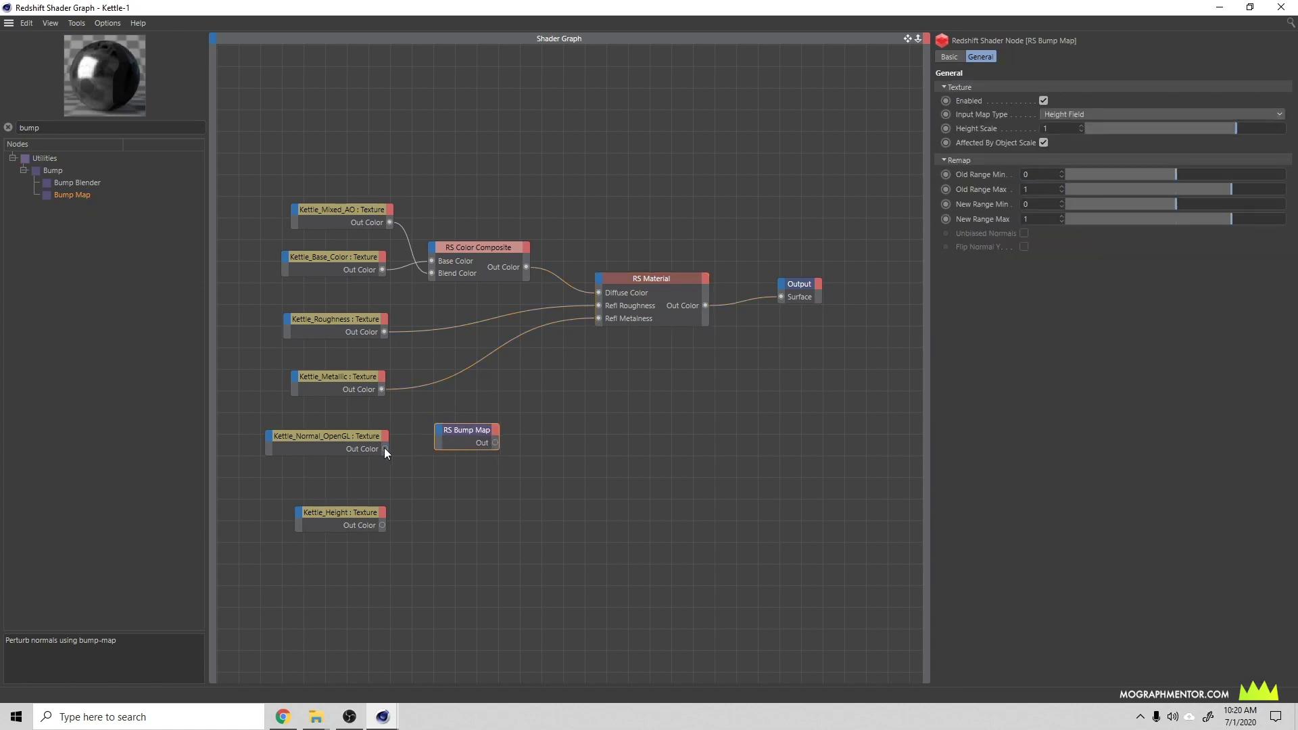
Wire Kettle_Normal_OpenGL into the Bump Map's Input and its output into the material's Bump Input
click(438, 433)
mouse_move(459, 459)
click(490, 460)
drag(497, 443, 599, 279)
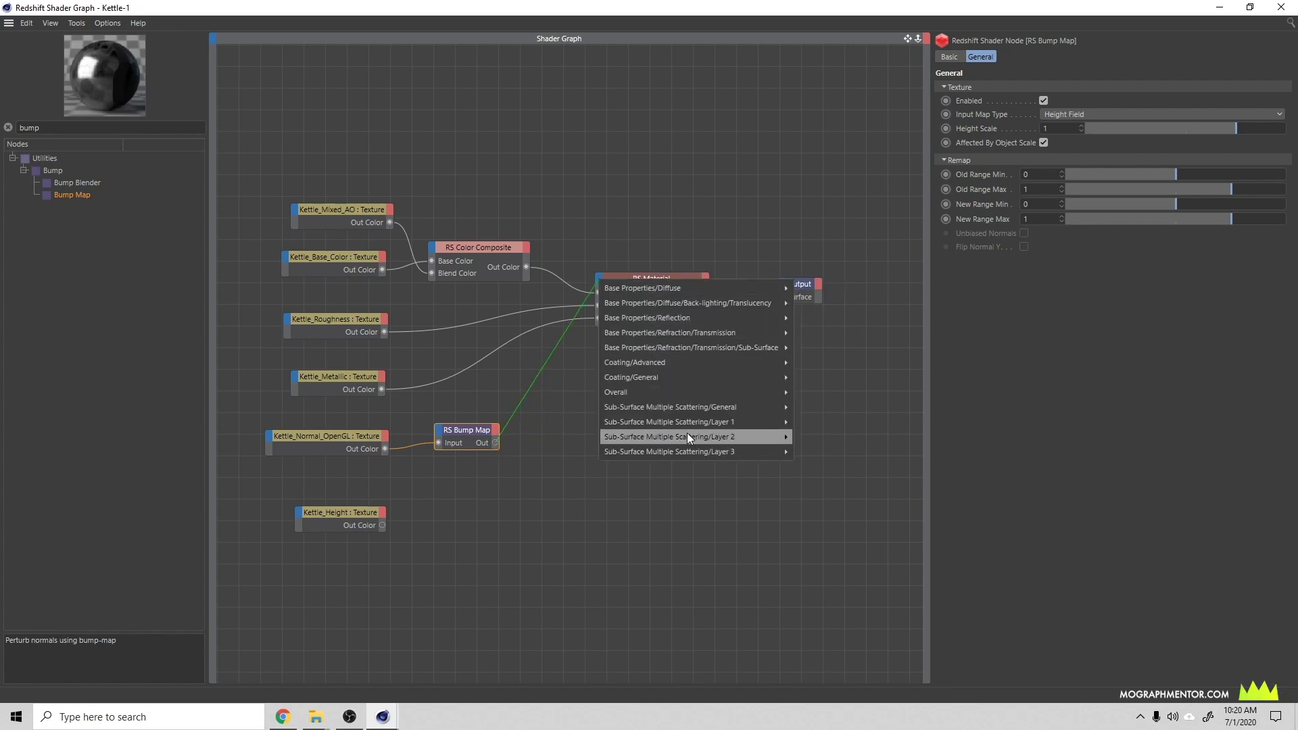
mouse_move(703, 408)
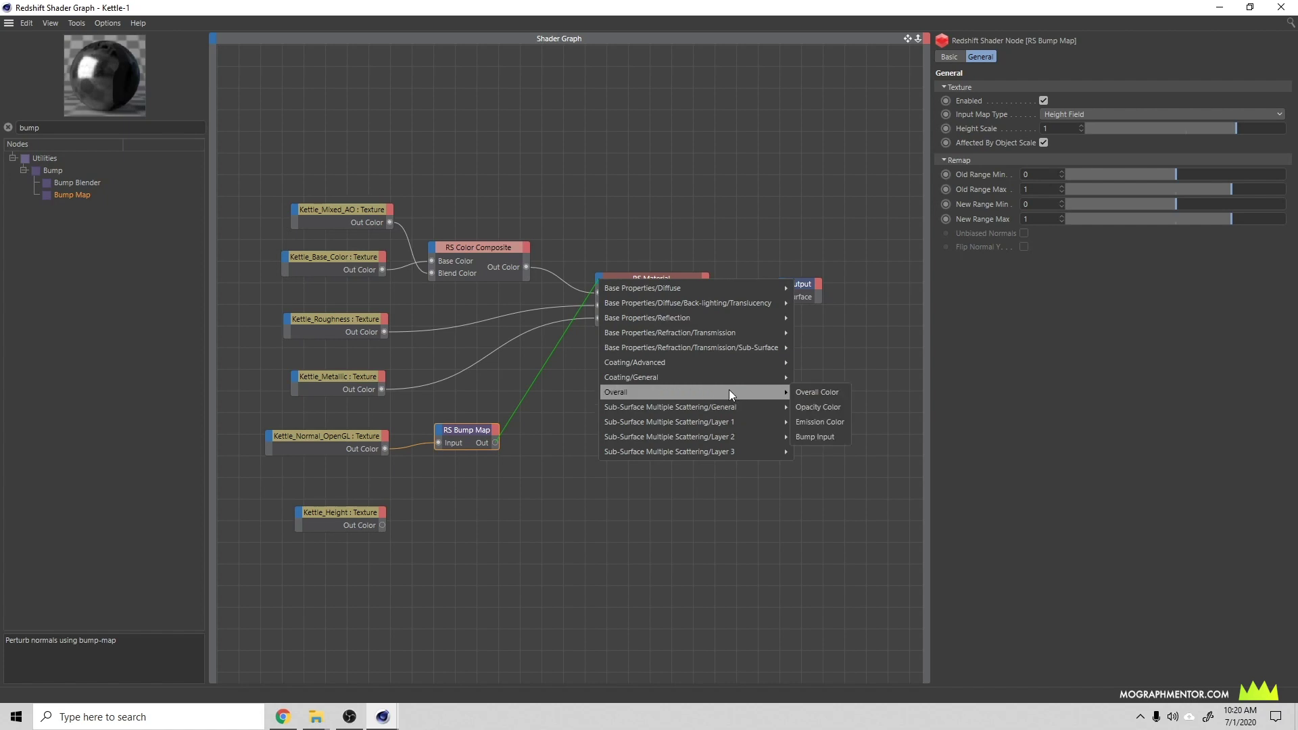
click(821, 437)
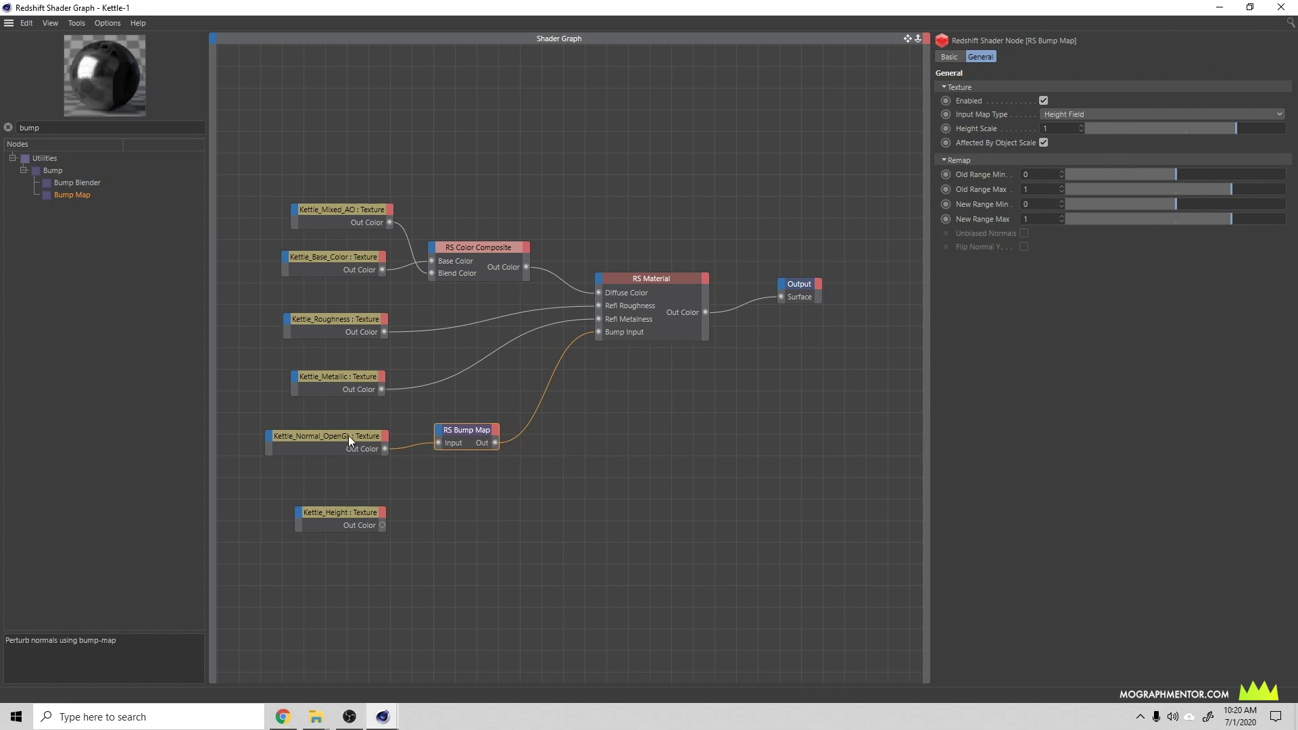
drag(349, 439, 355, 438)
Set the RS Bump Map's Input Map Type to Tangent-Space Normal and toggle Flip Normal Y
click(472, 438)
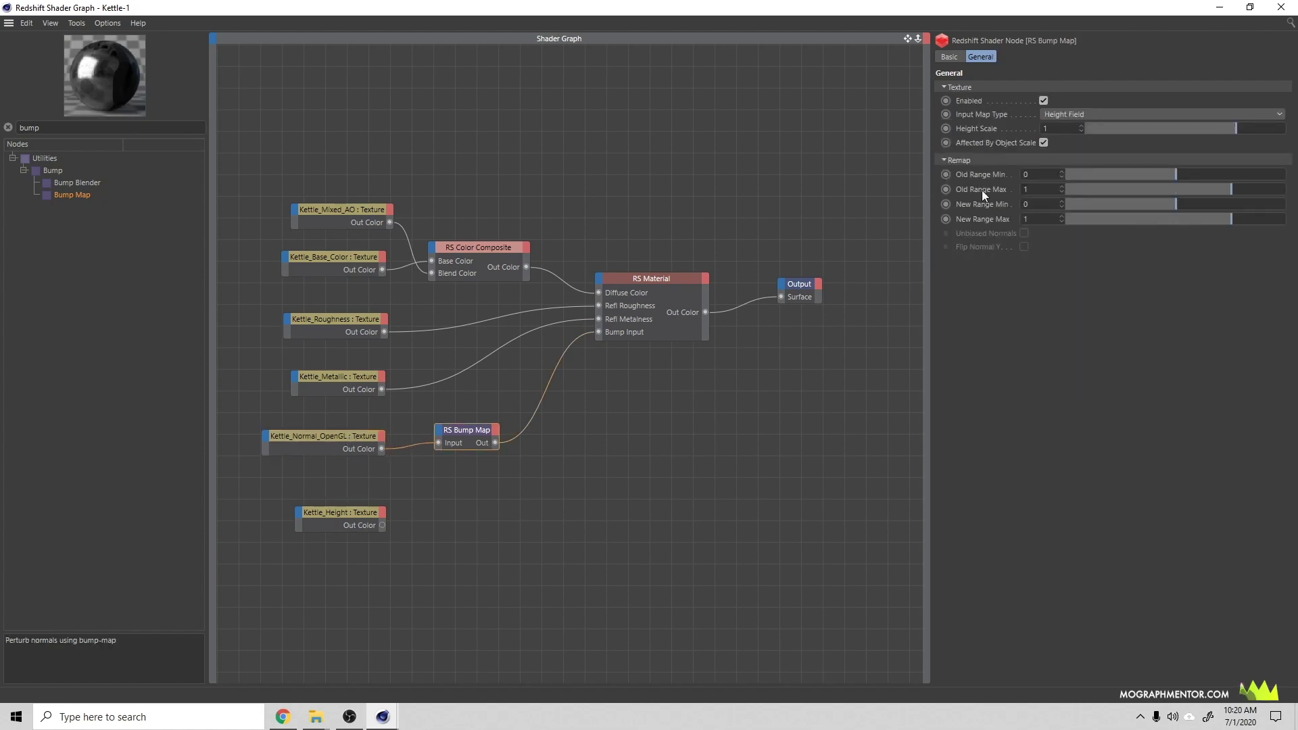
click(1069, 116)
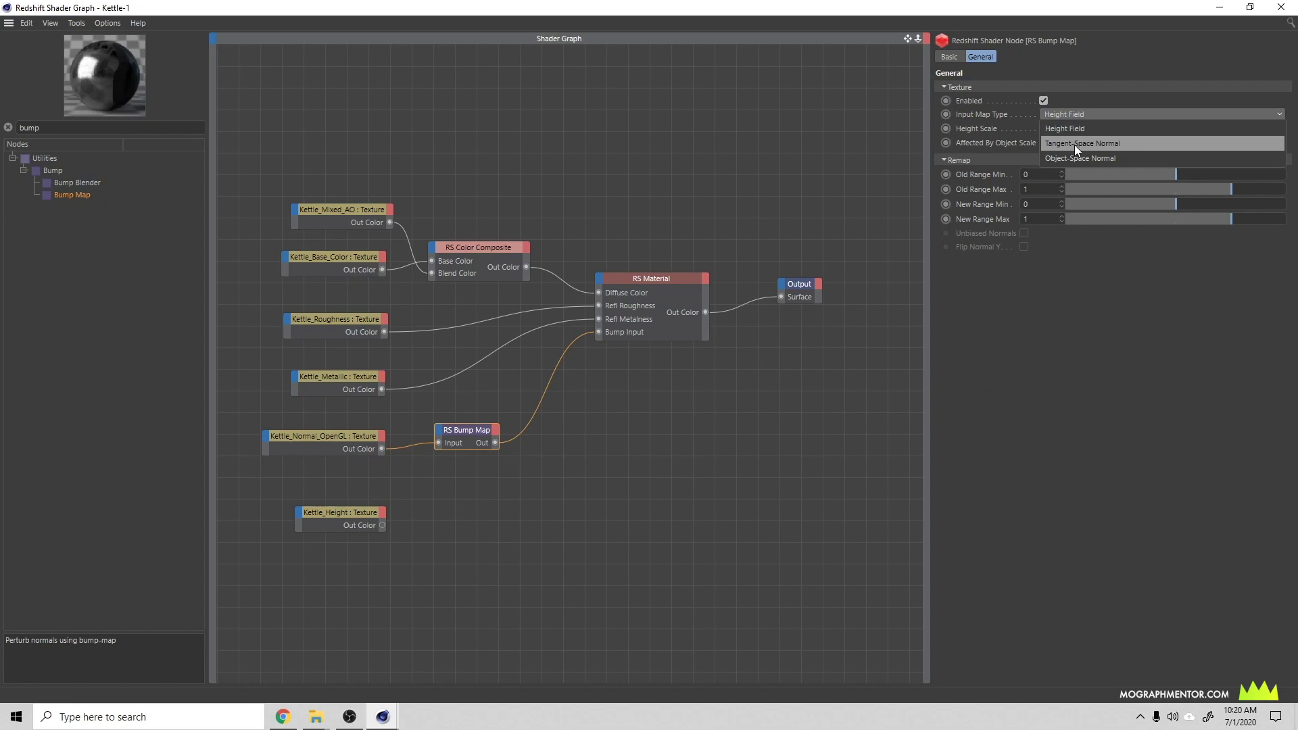
click(1075, 145)
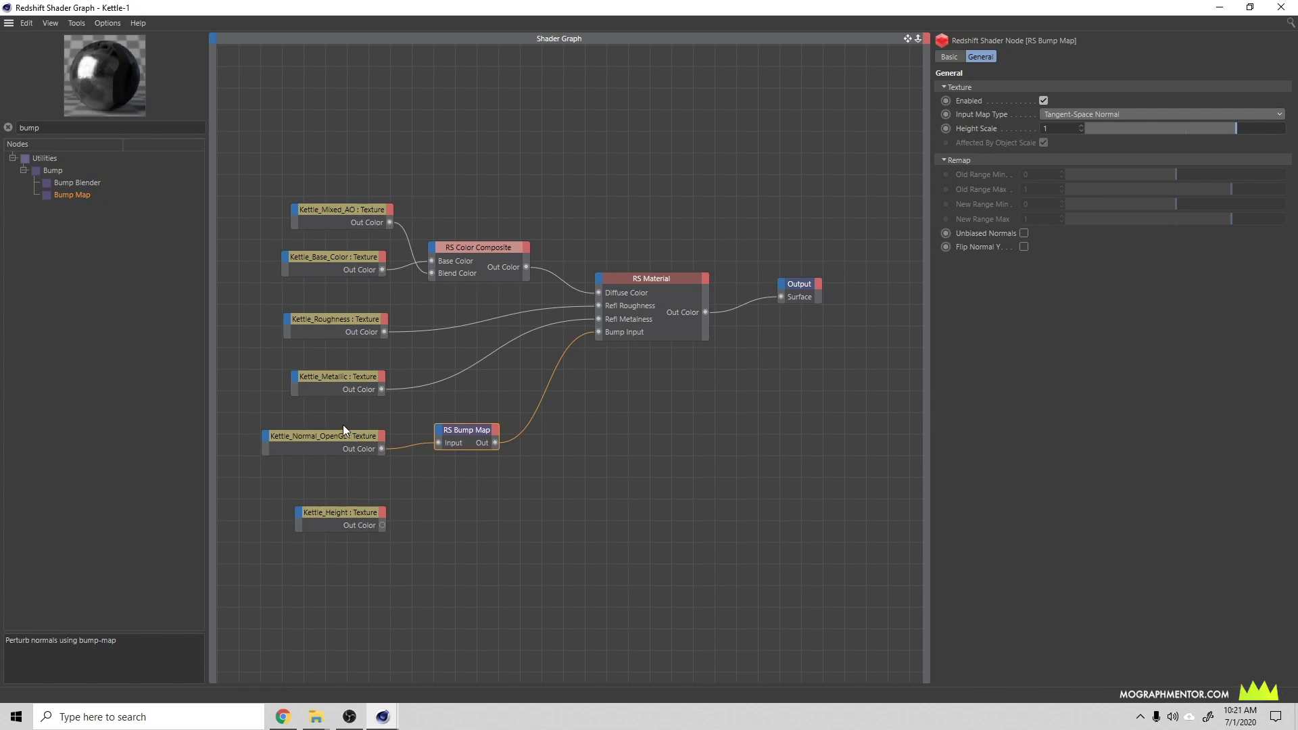
click(1025, 248)
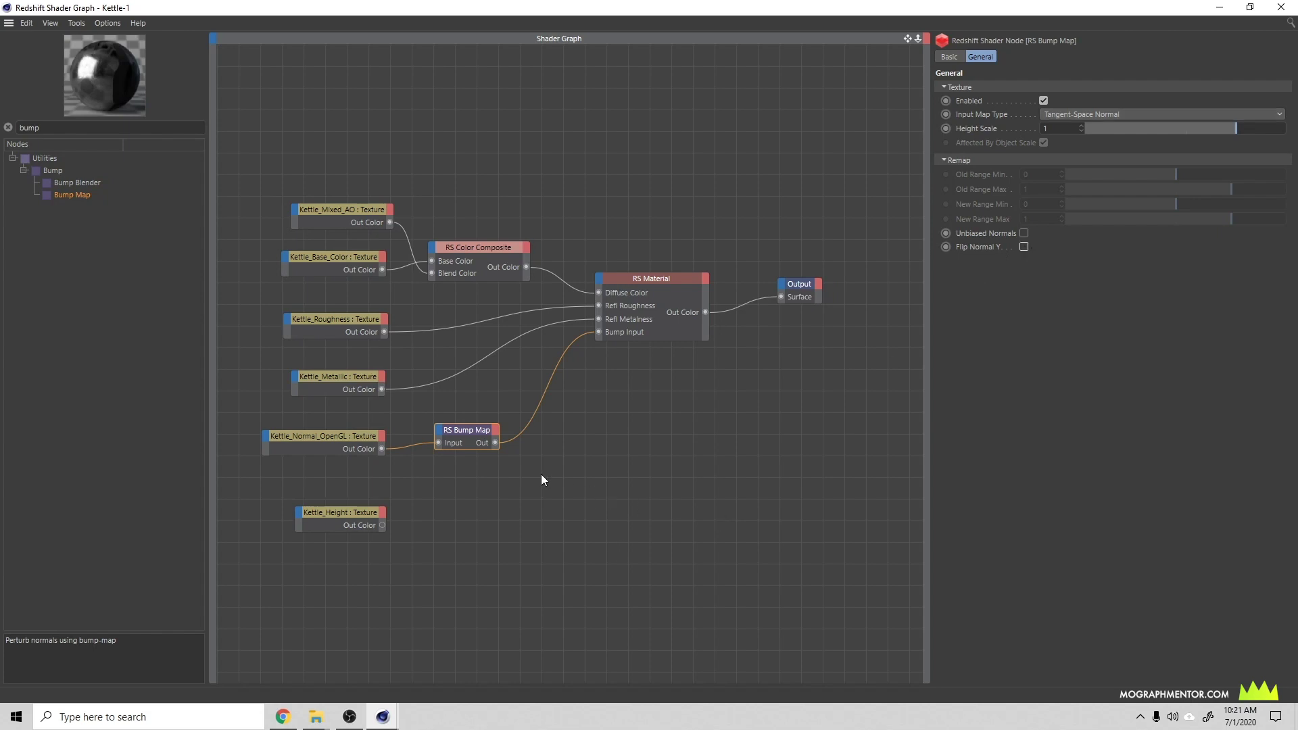
Spread out the Kettle_Normal_OpenGL, RS Bump Map, RS Material and Output nodes to tidy the graph
drag(336, 441, 347, 441)
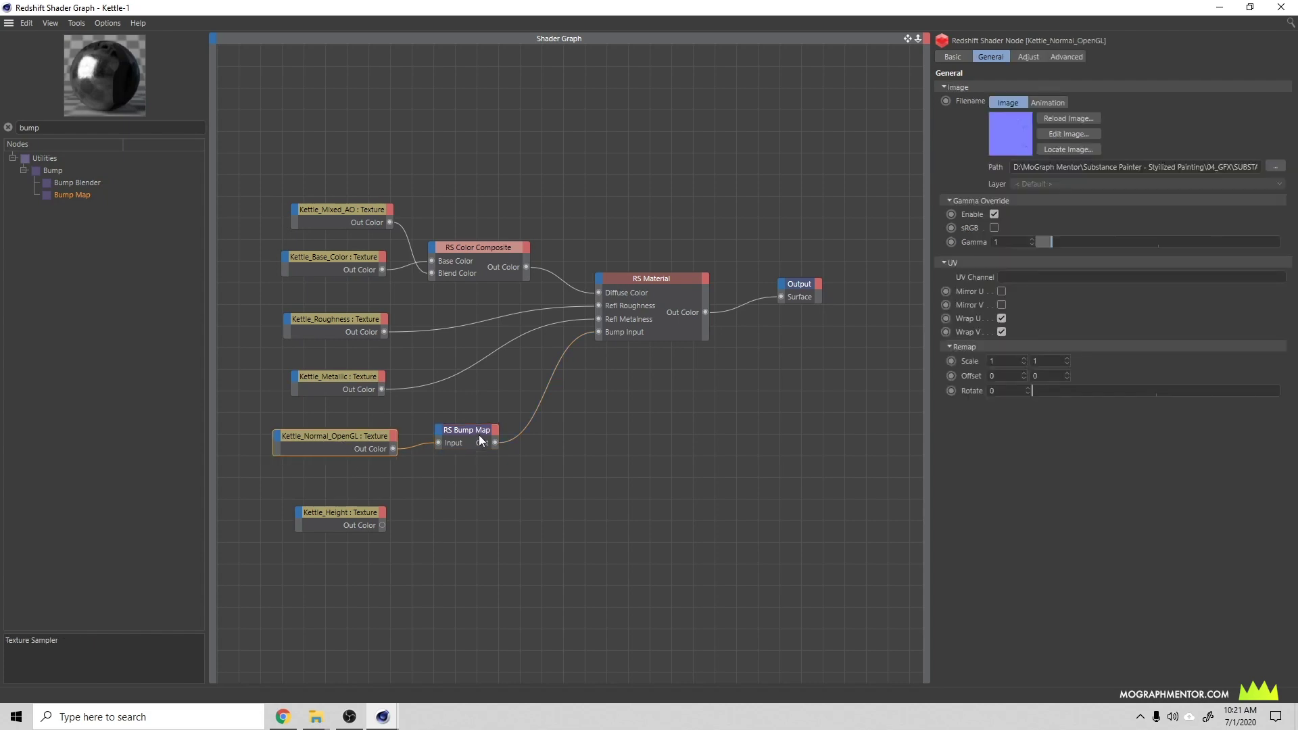
drag(479, 436, 546, 427)
drag(653, 288, 683, 295)
drag(792, 290, 832, 295)
drag(700, 292, 715, 290)
Add an RS Displacement node fed by Kettle_Height into Tex Map, pulling its output toward Output
click(431, 369)
text(displ)
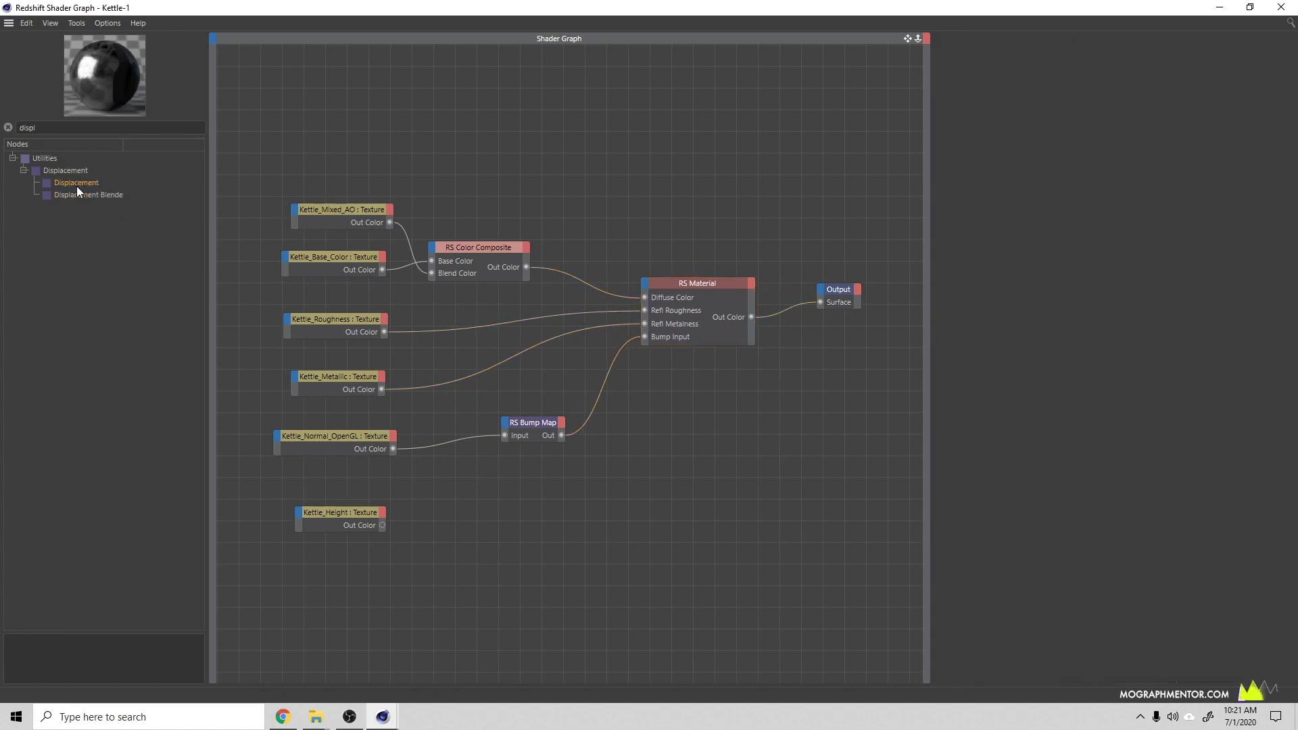
mouse_move(362, 512)
mouse_down()
mouse_move(388, 502)
mouse_move(379, 510)
mouse_up()
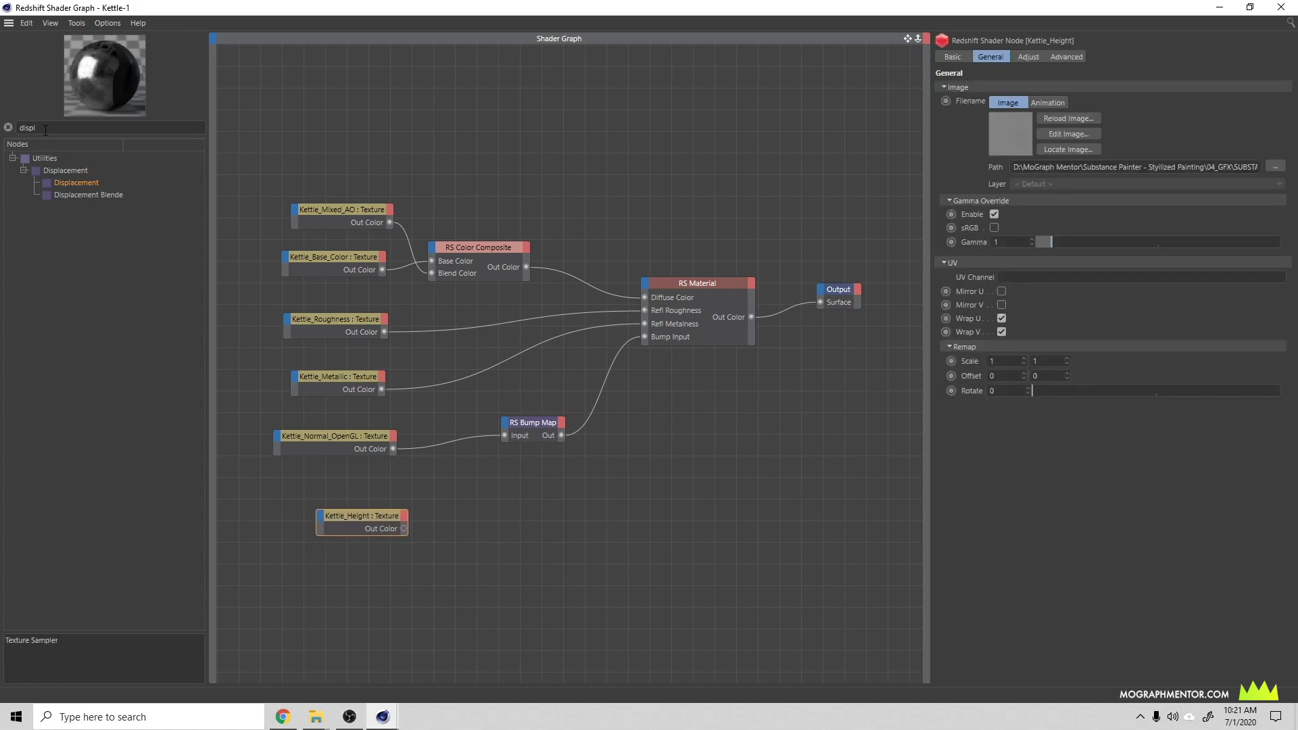
drag(67, 180, 451, 516)
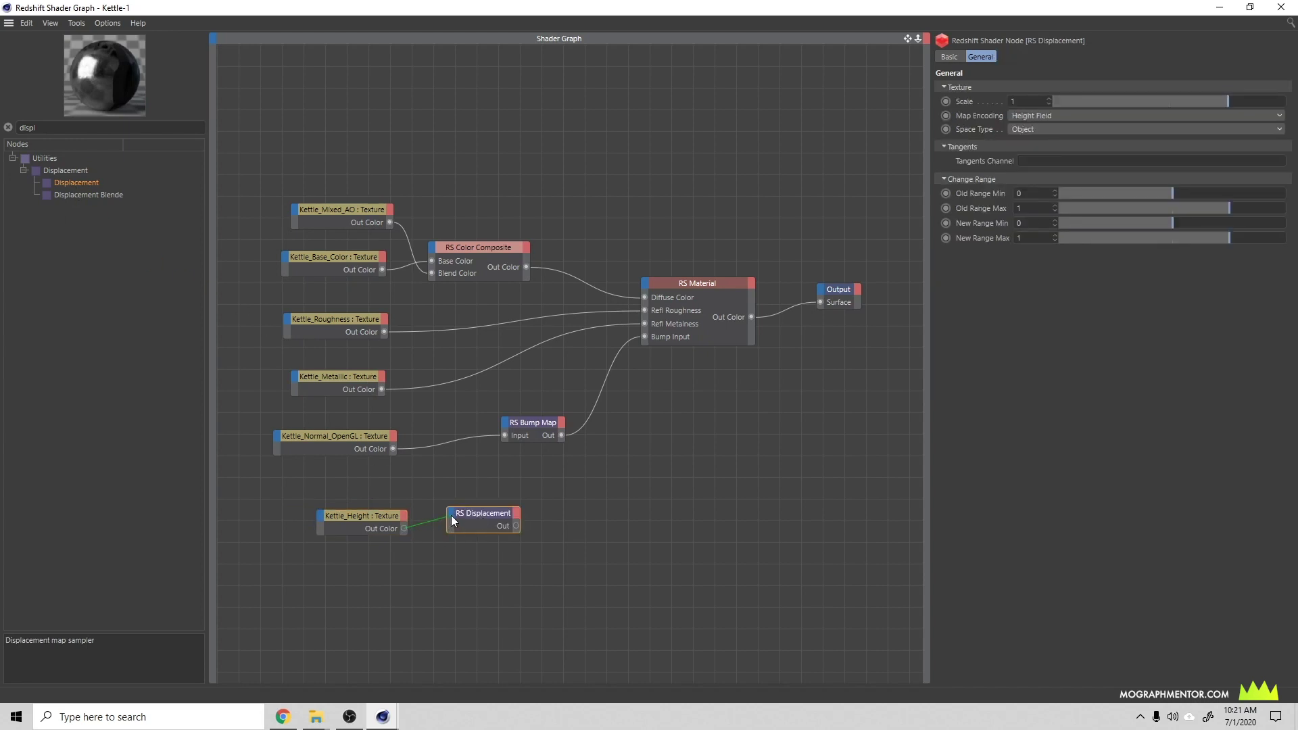
mouse_move(486, 535)
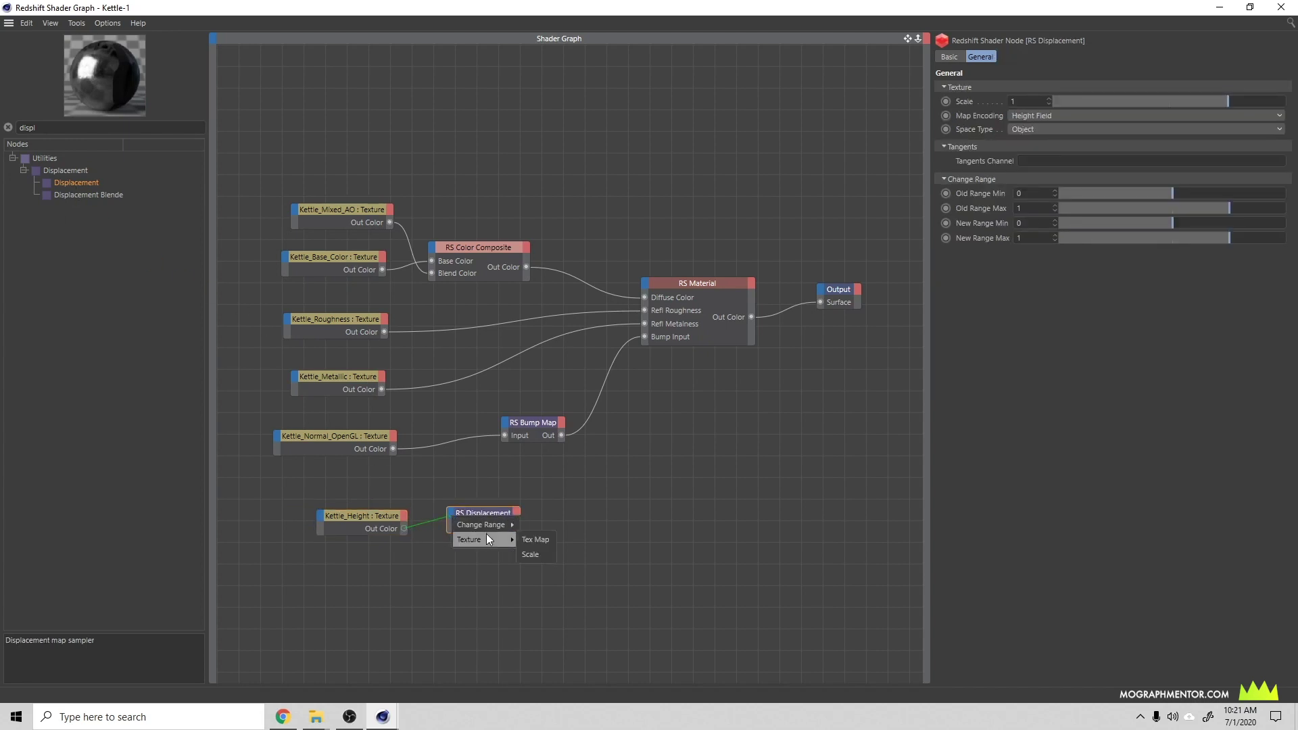
click(535, 539)
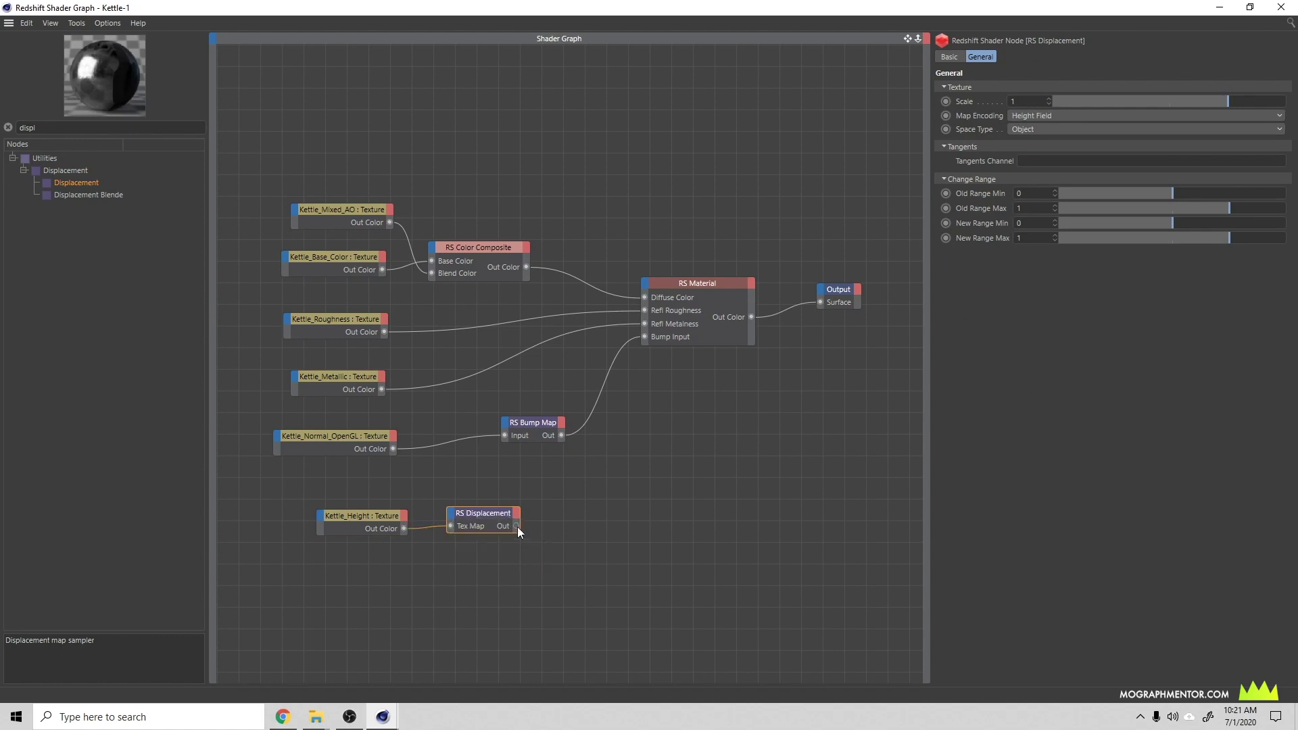
drag(517, 526, 823, 291)
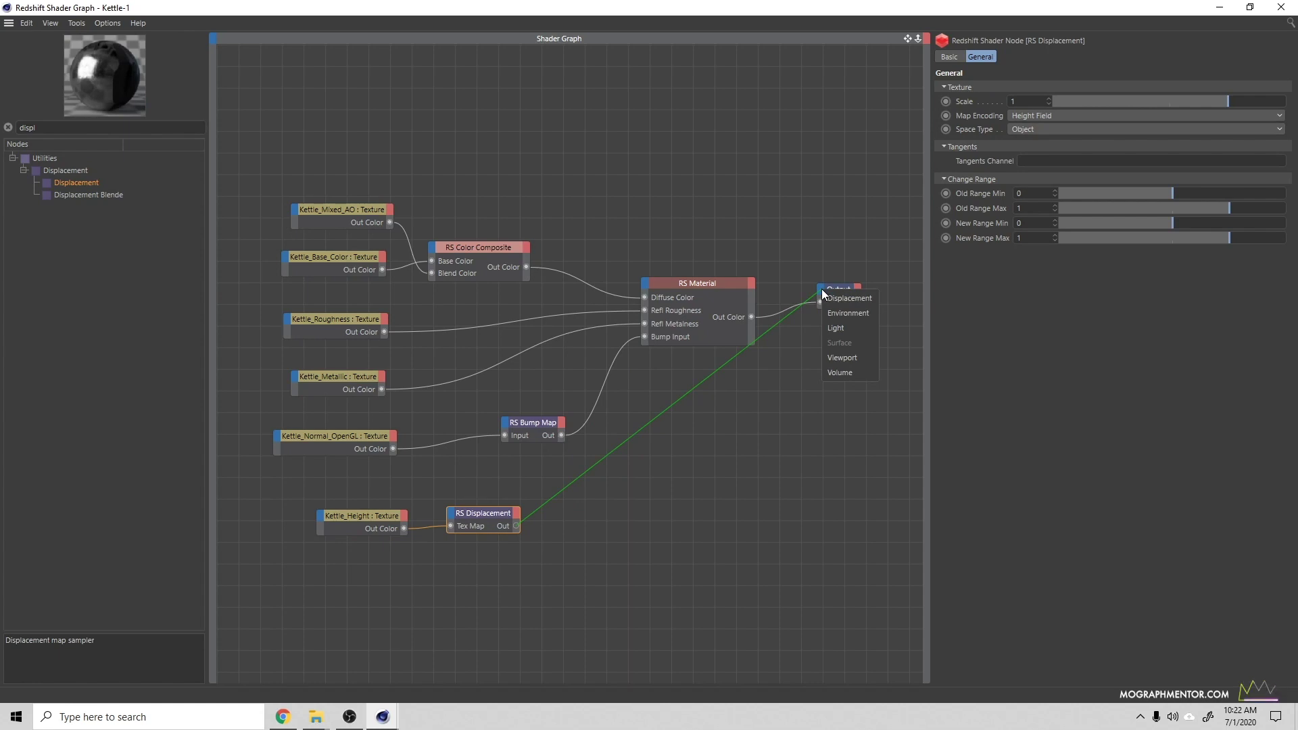
Plug RS Displacement into Output's Displacement input and move Output down beside RS Material
click(847, 298)
click(847, 291)
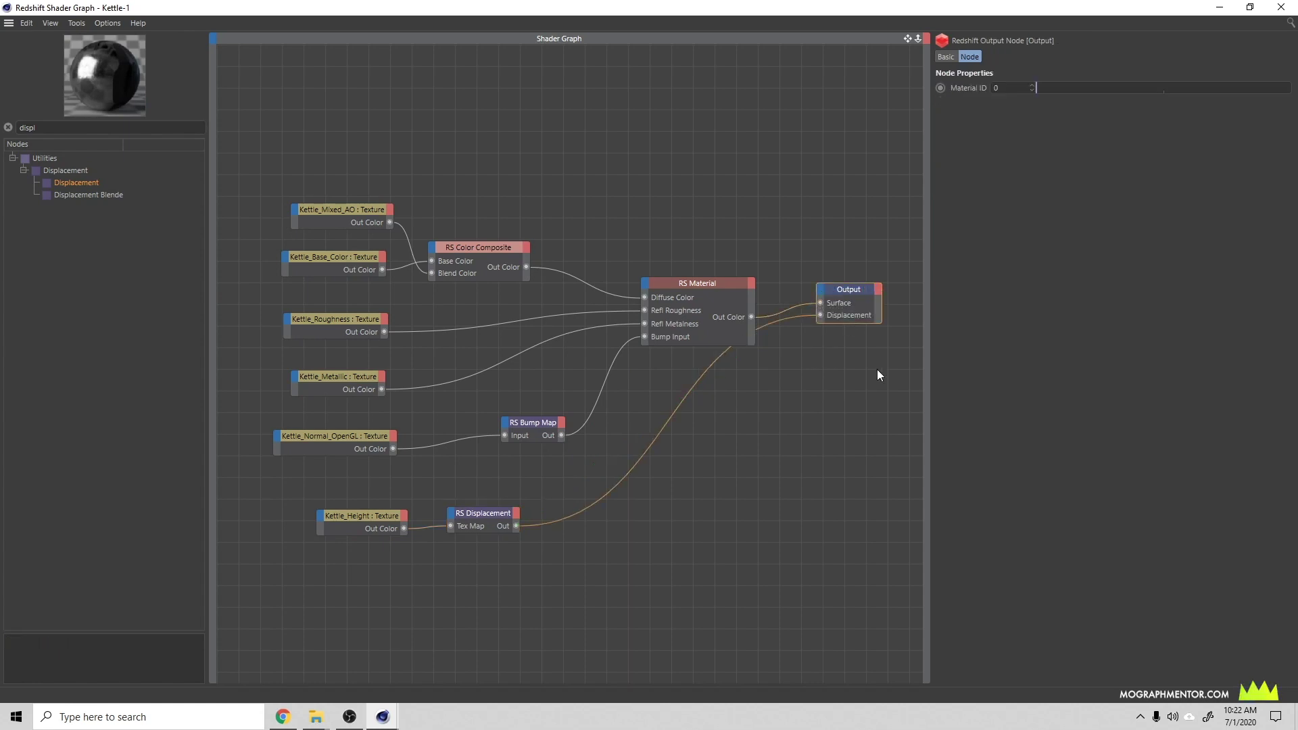
click(900, 300)
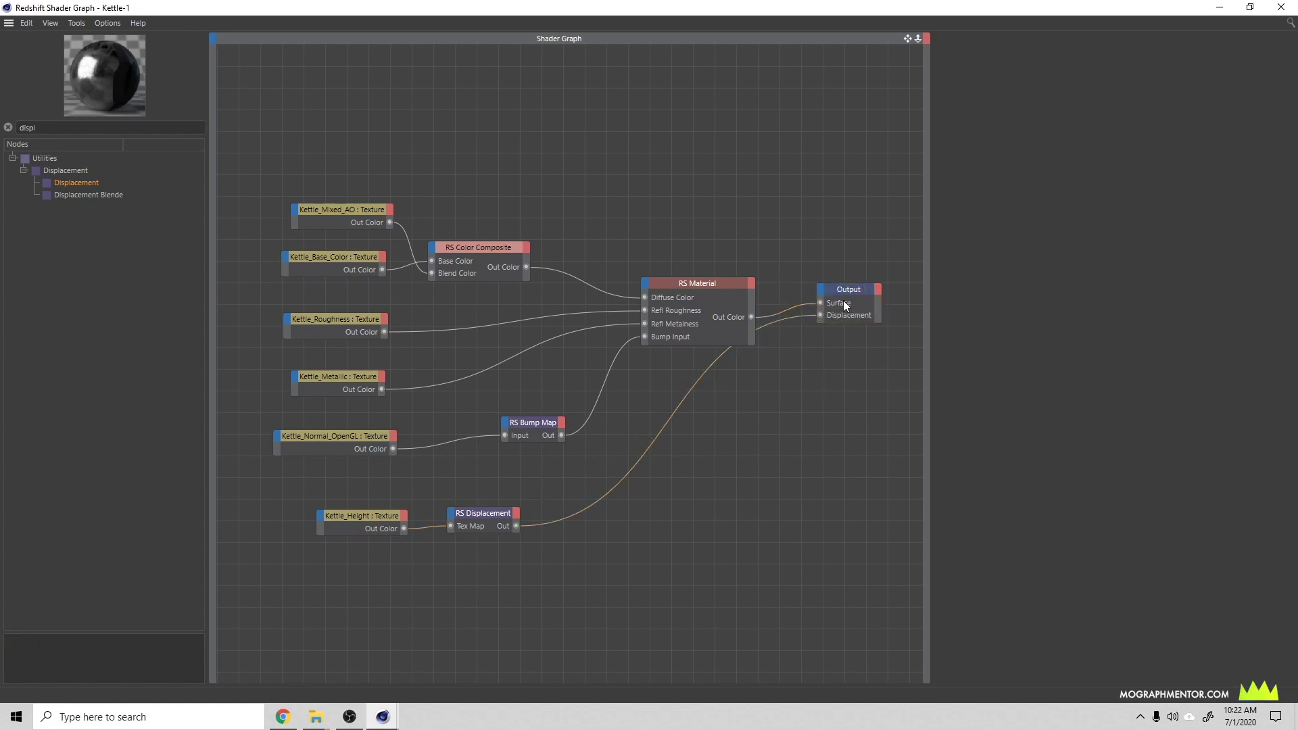
drag(844, 305, 844, 351)
drag(850, 303, 848, 359)
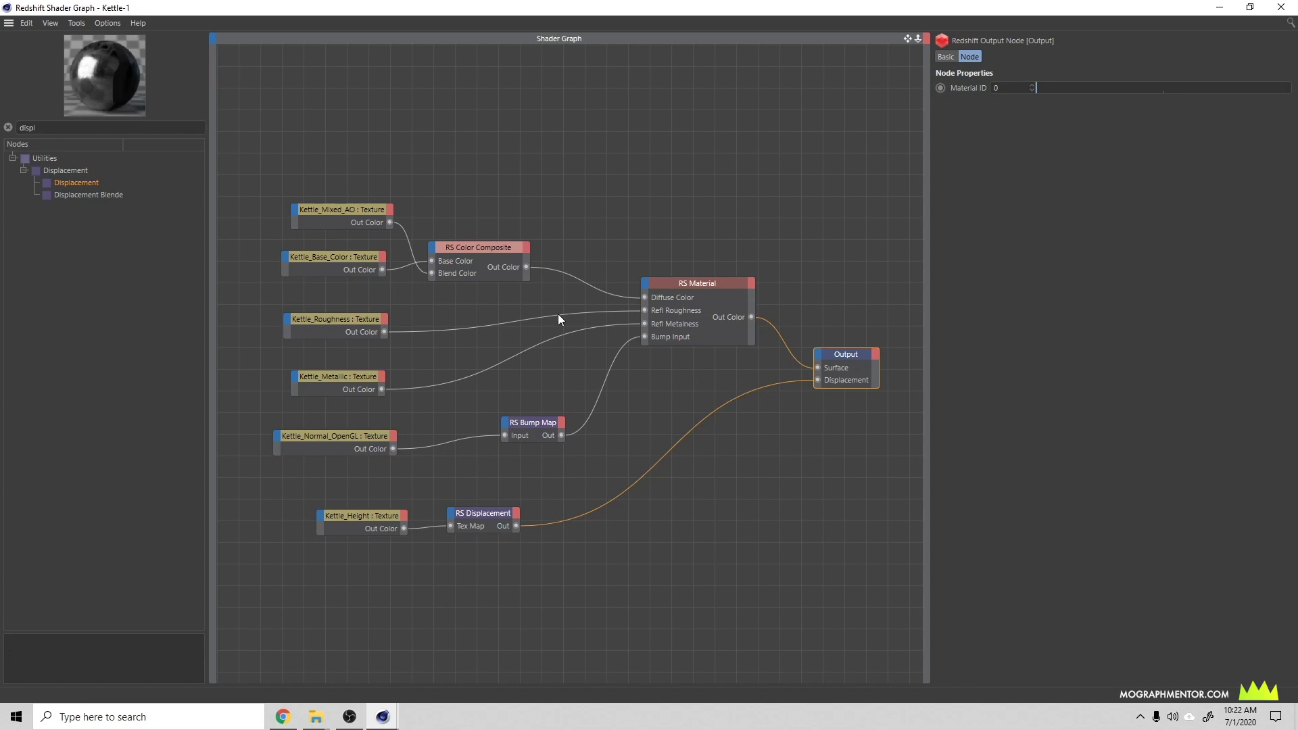
drag(854, 359, 843, 360)
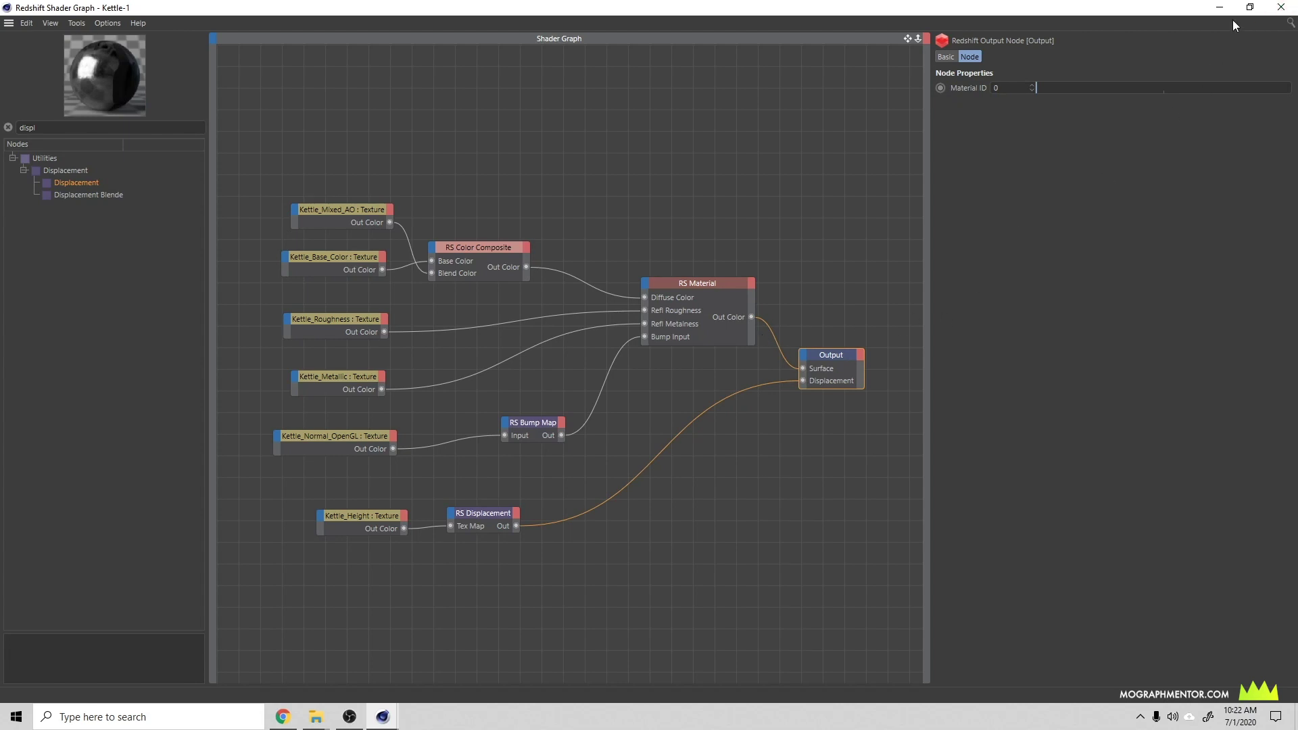
On the Kettle's Redshift Object tag, enable the Geometry Override for tessellation and displacement
click(1282, 7)
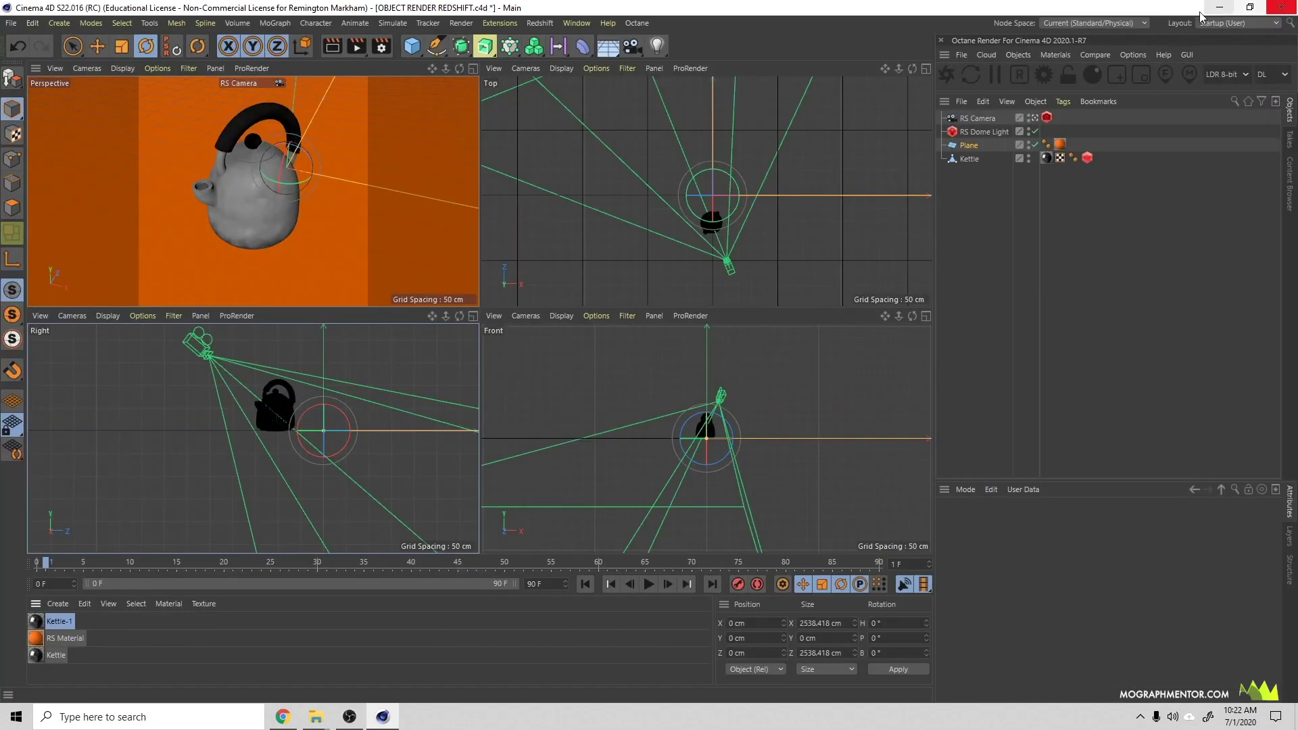
click(256, 232)
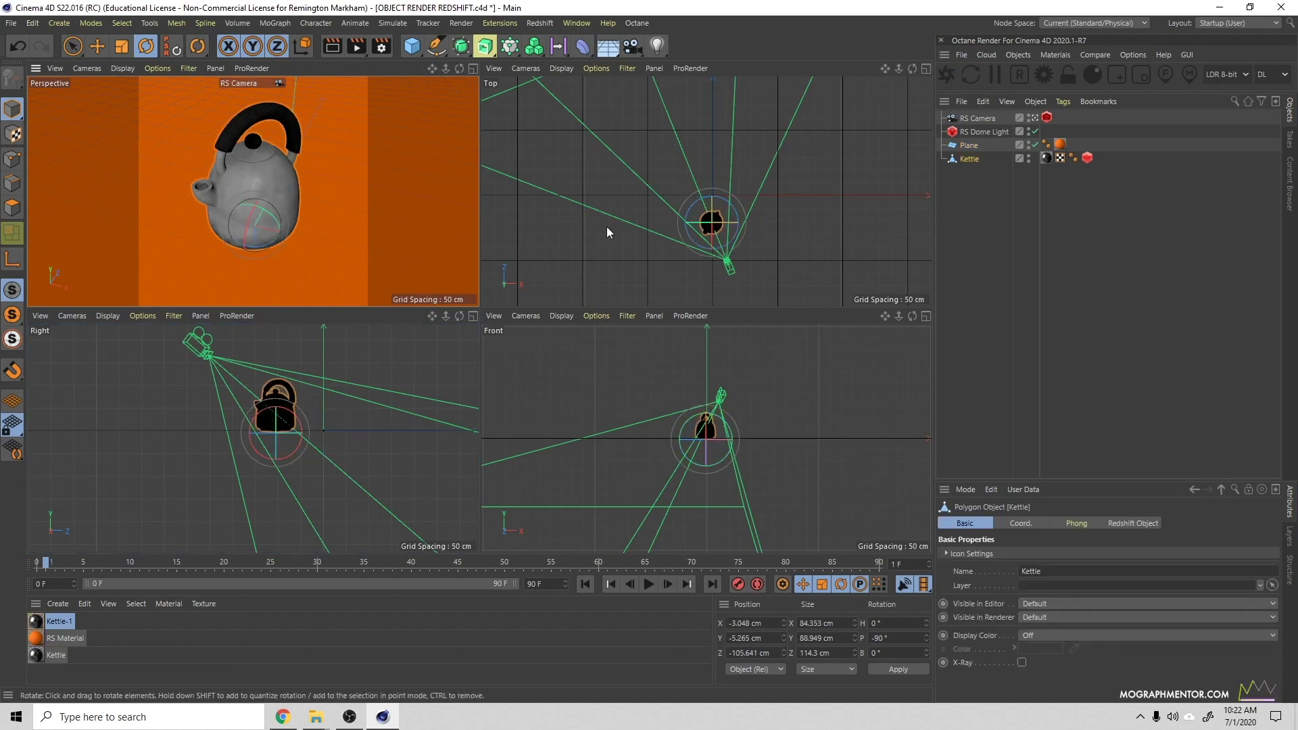
click(1088, 159)
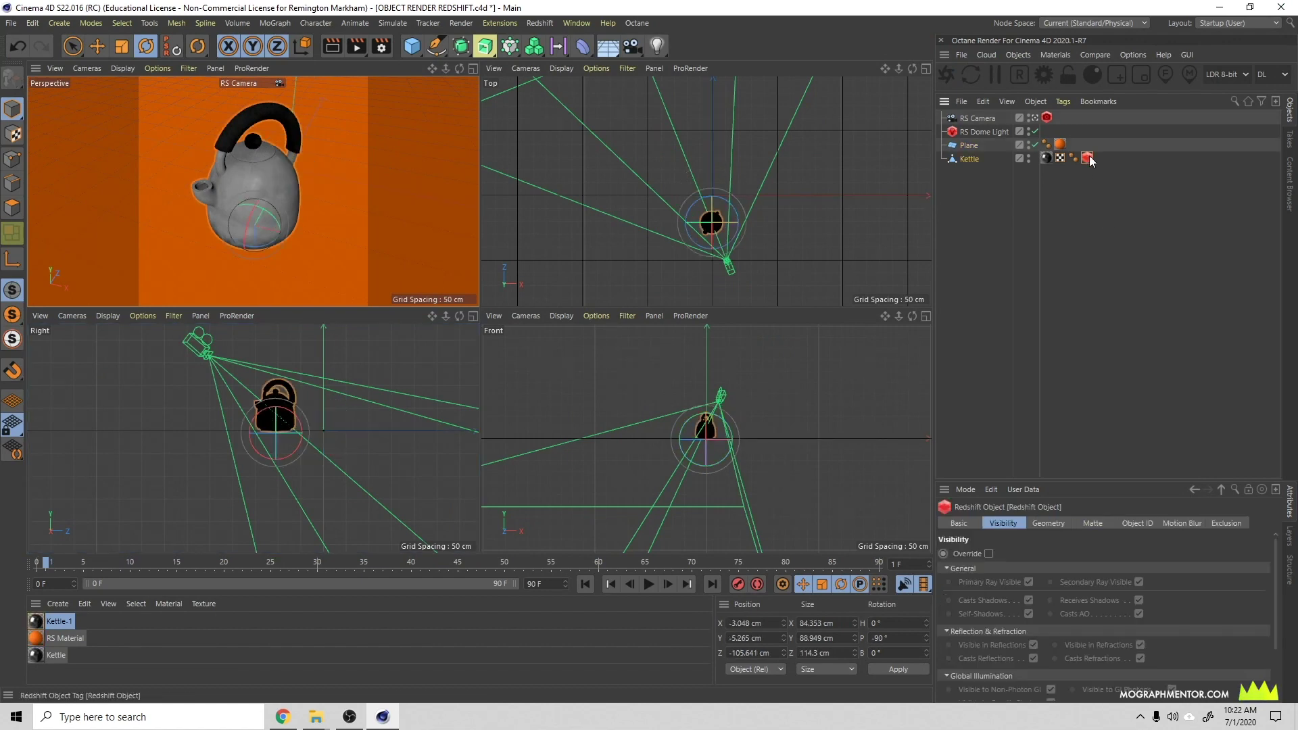
drag(1083, 480, 1084, 293)
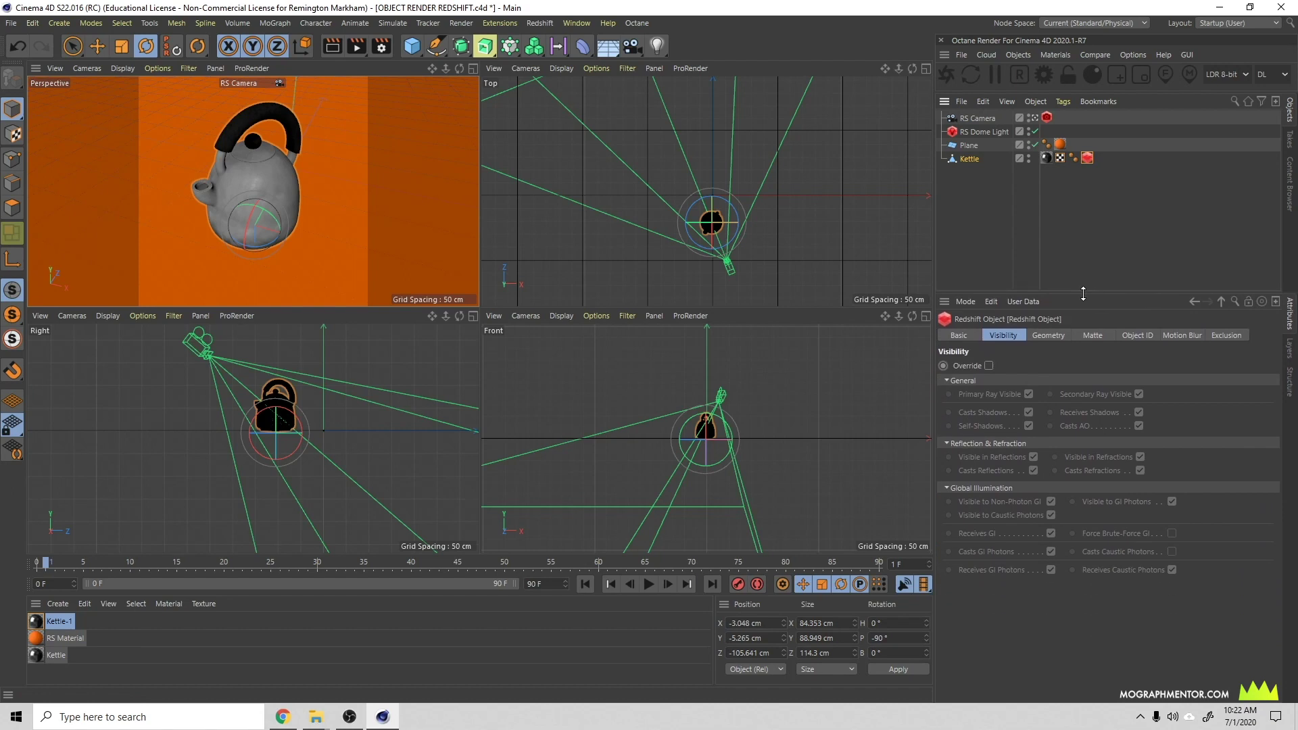
click(1050, 335)
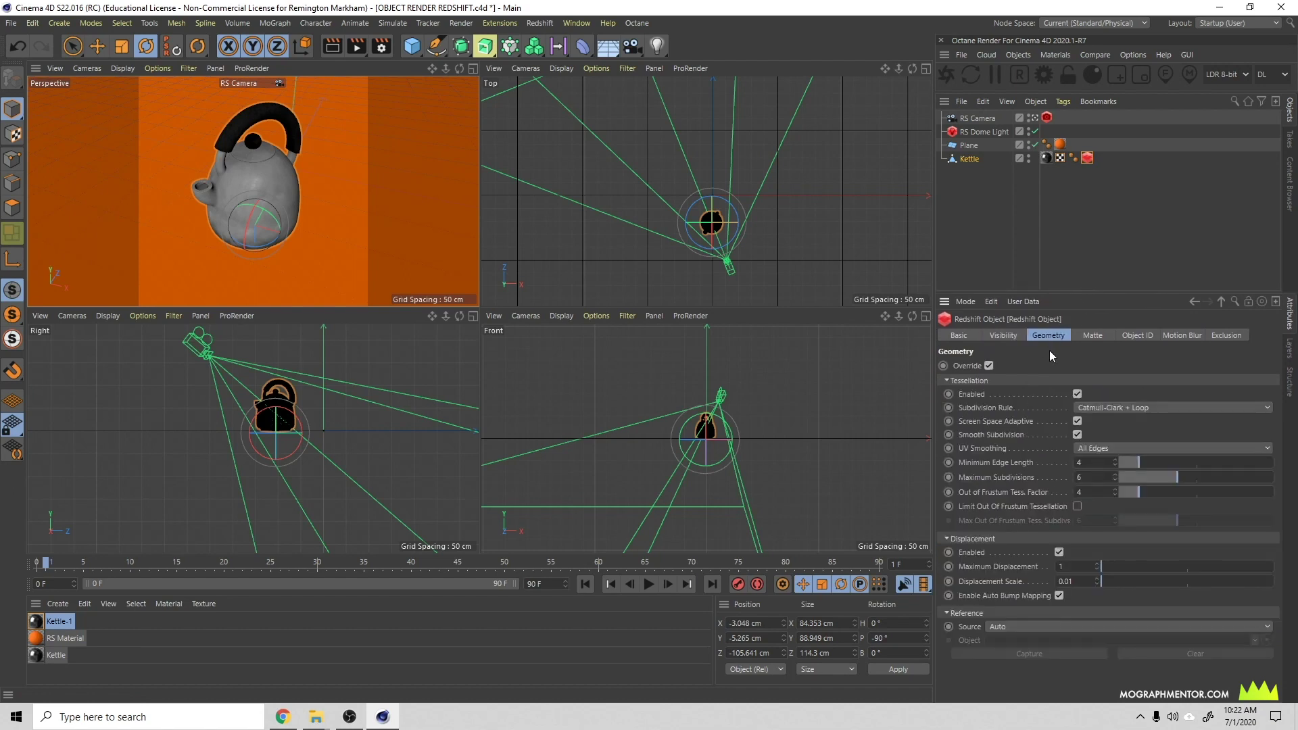
click(989, 365)
Set the tag's Displacement Scale to 0.01, then bring up the Kettle-1 material
click(1076, 583)
click(1039, 423)
double_click(1047, 158)
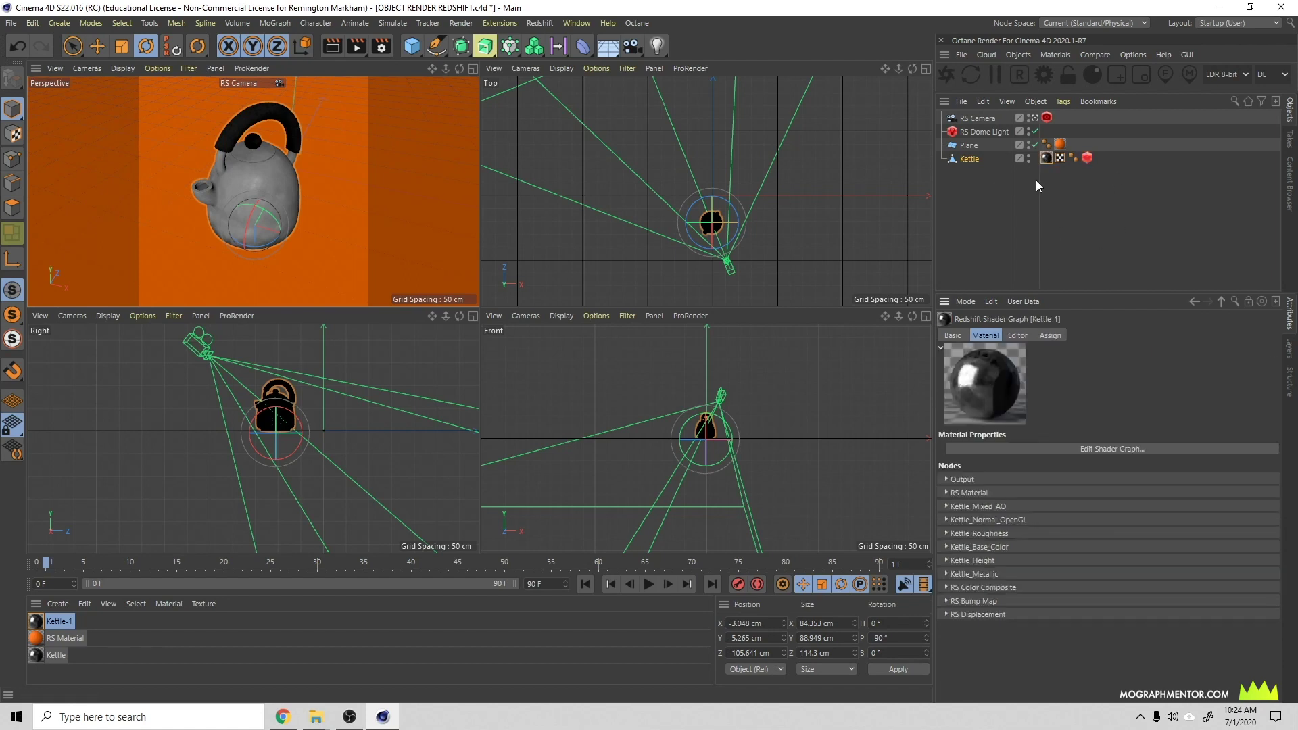
Inspect the RS Displacement node in the Kettle-1 graph, then reopen the Kettle's Redshift Object tag
double_click(35, 622)
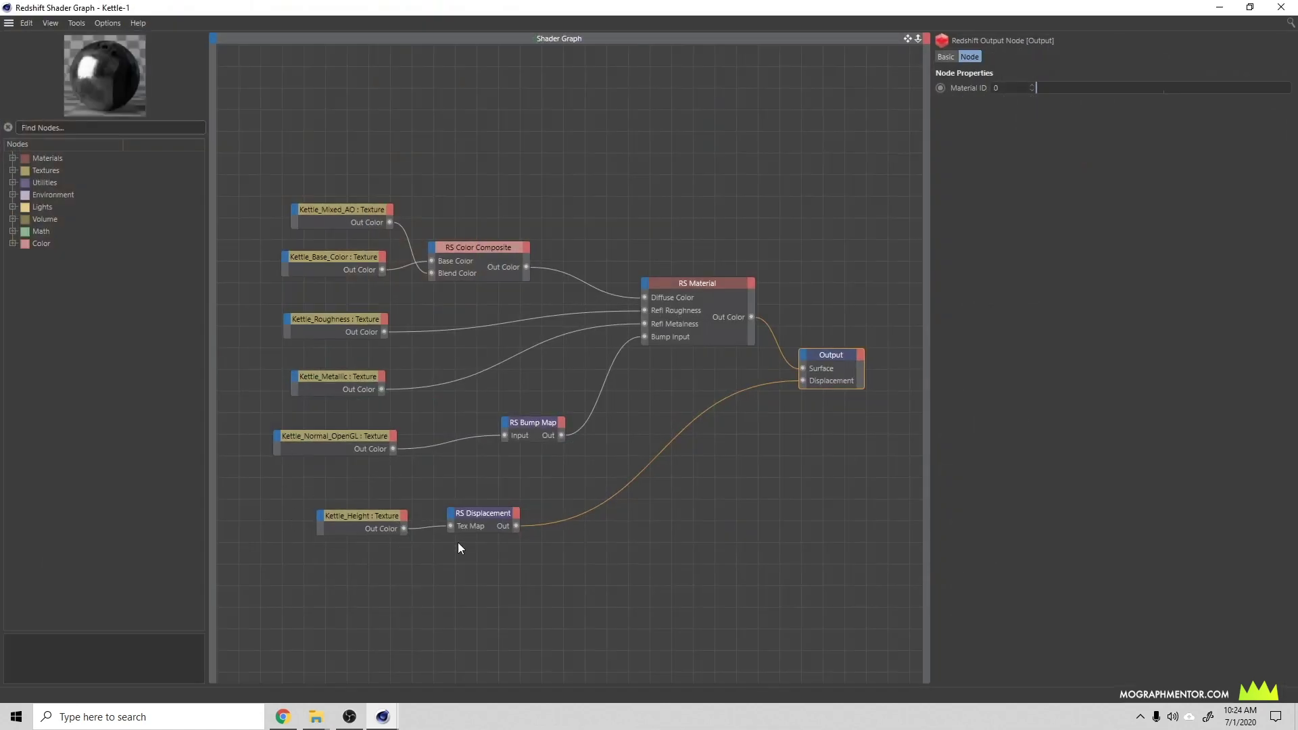
click(476, 513)
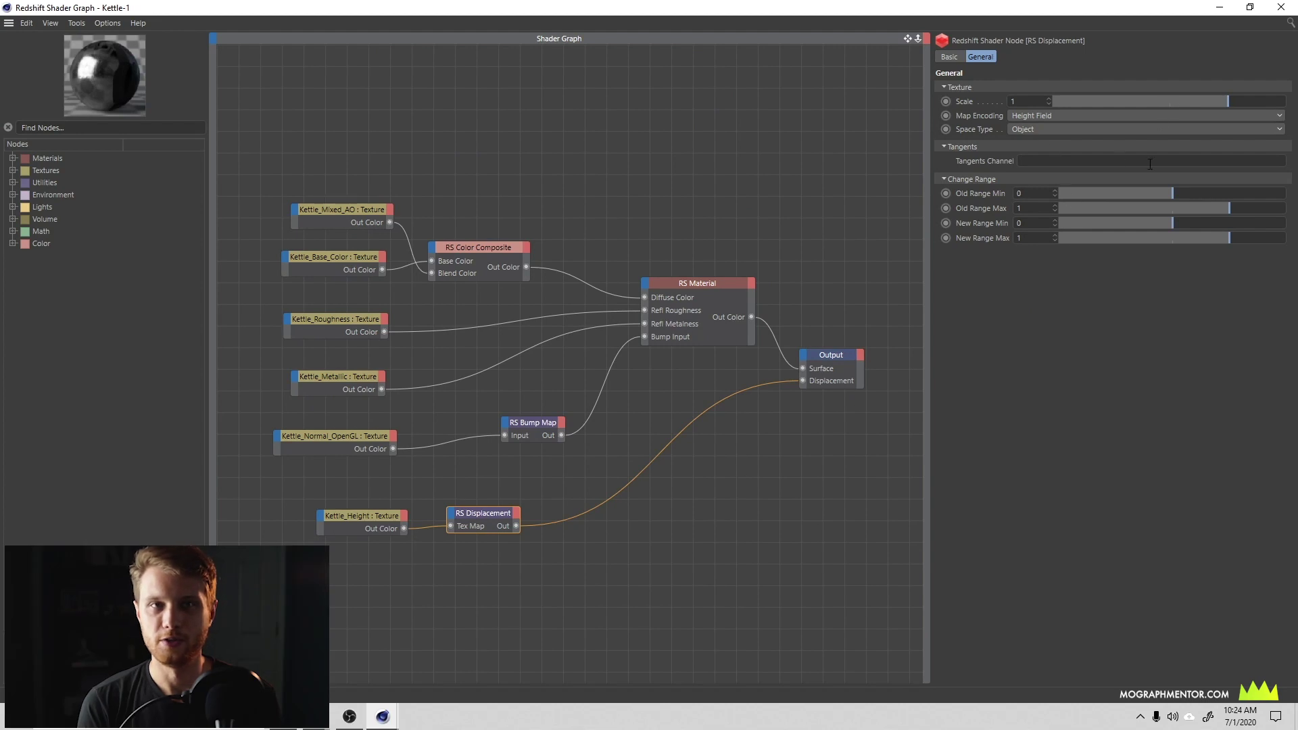
click(1282, 7)
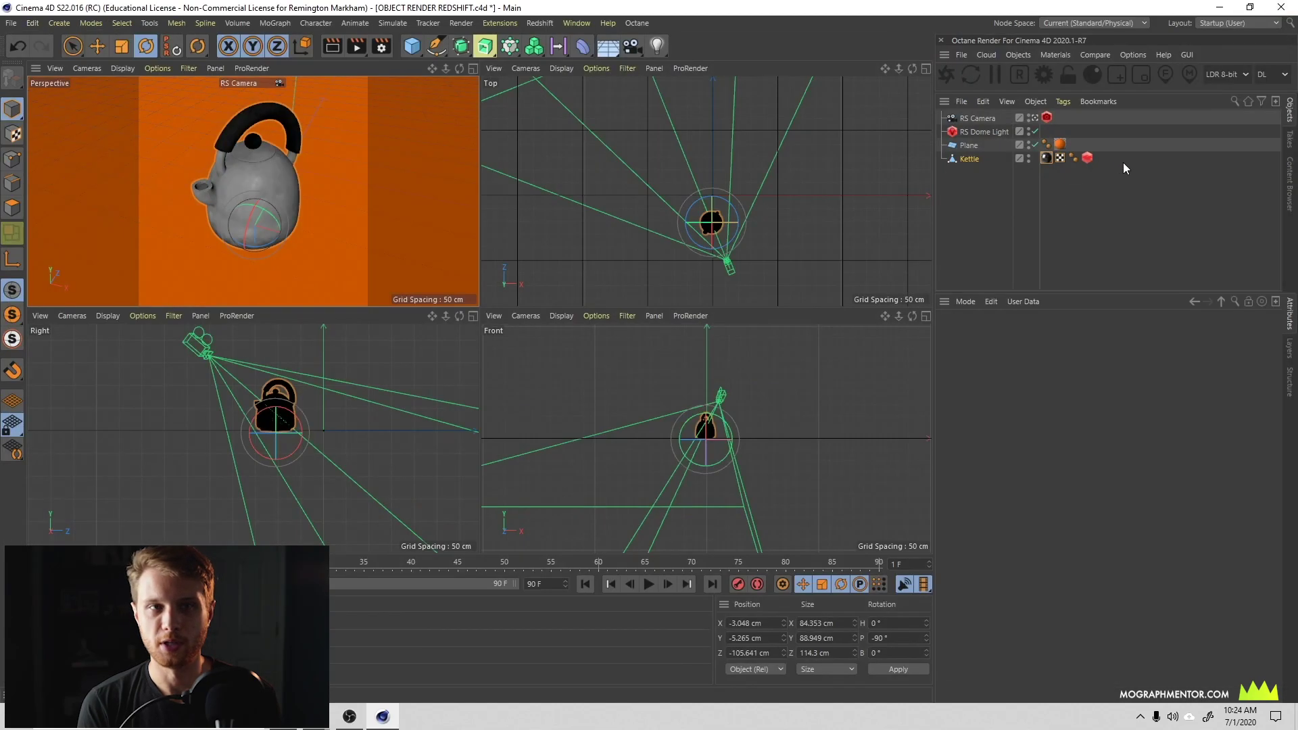
click(1088, 158)
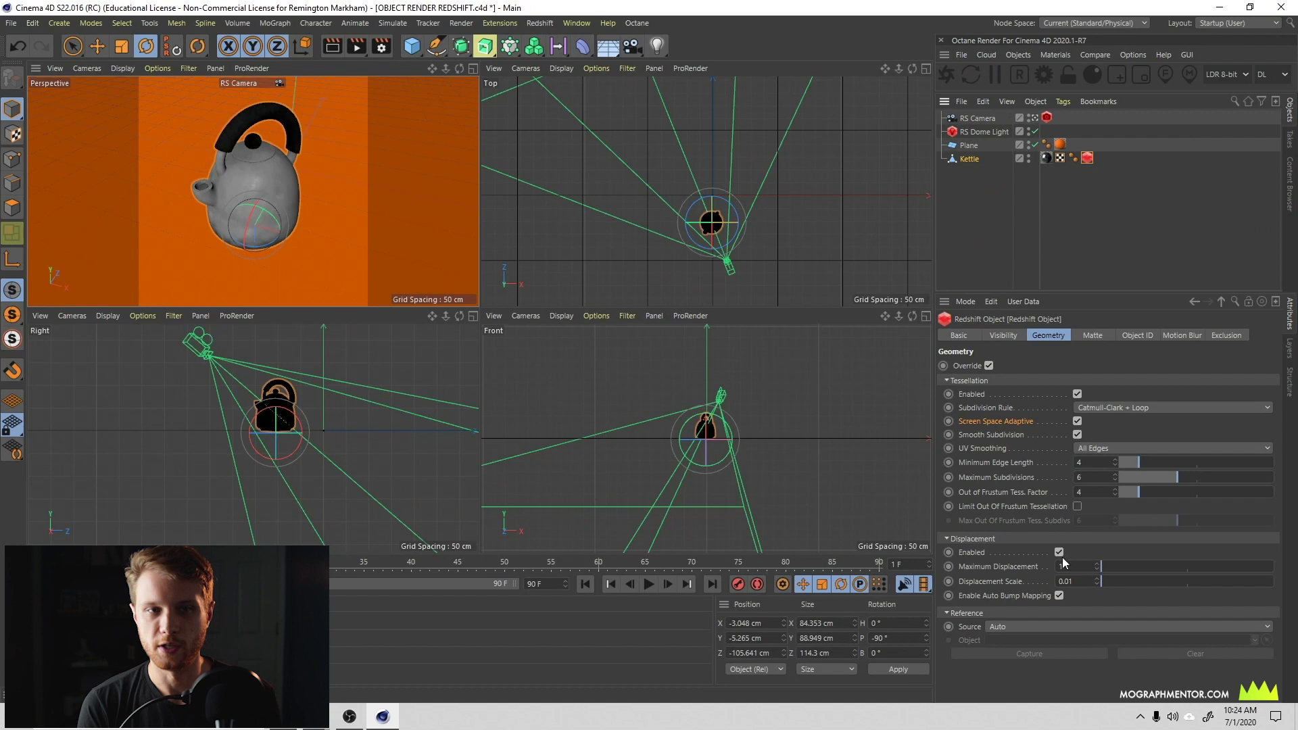